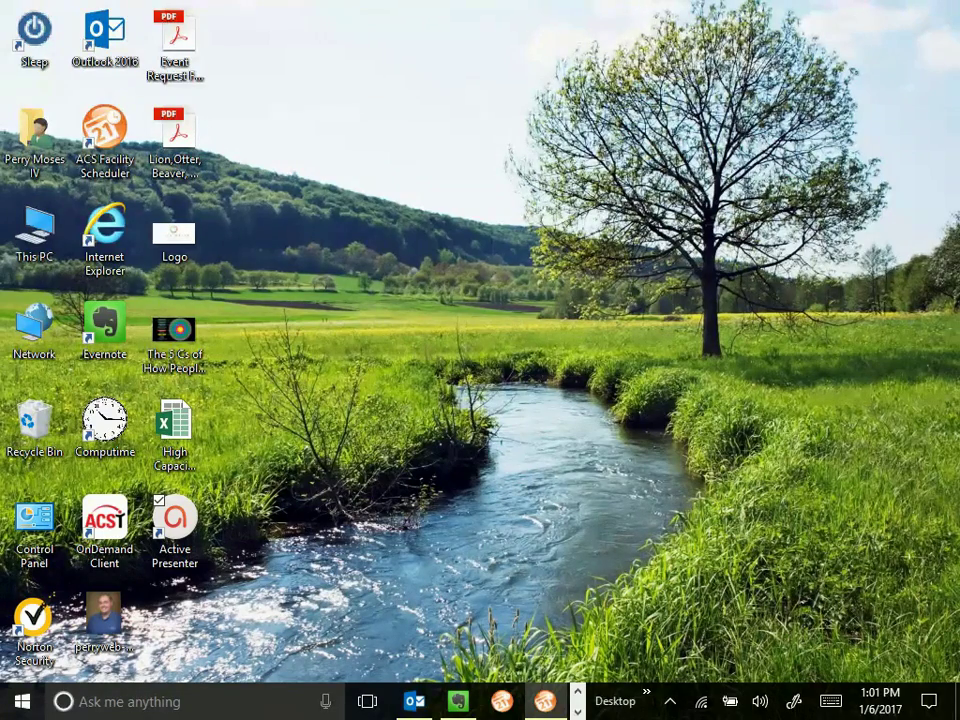
- Switch to ACS Facility Scheduler and log on to the system with the credentials already filled in
{"action": "left_click", "coordinate": [110, 157]}
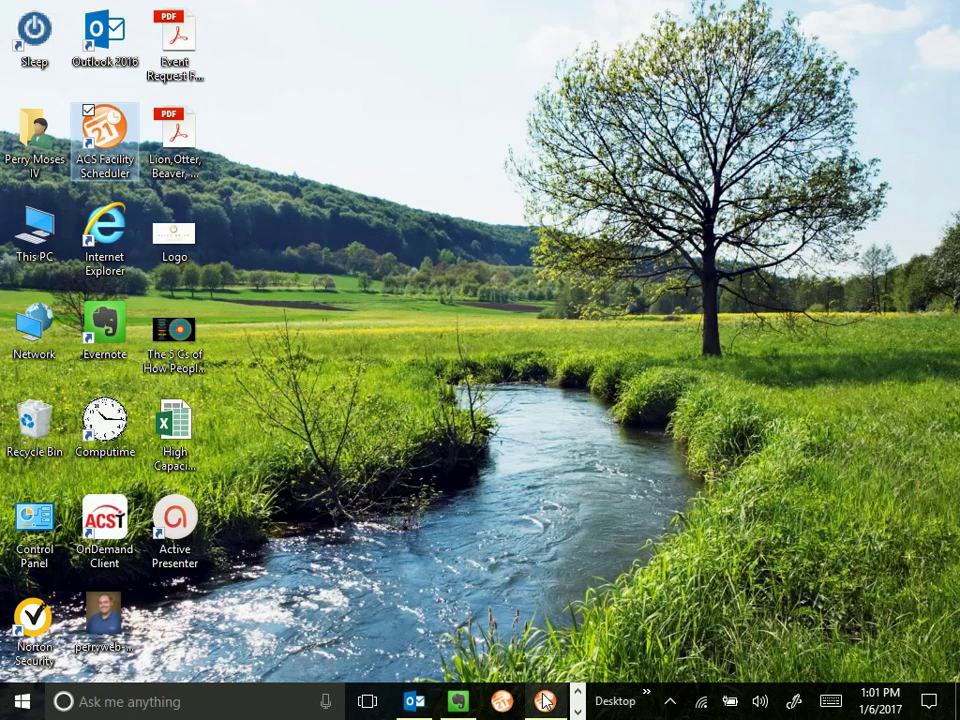
{"action": "mouse_move", "coordinate": [547, 705]}
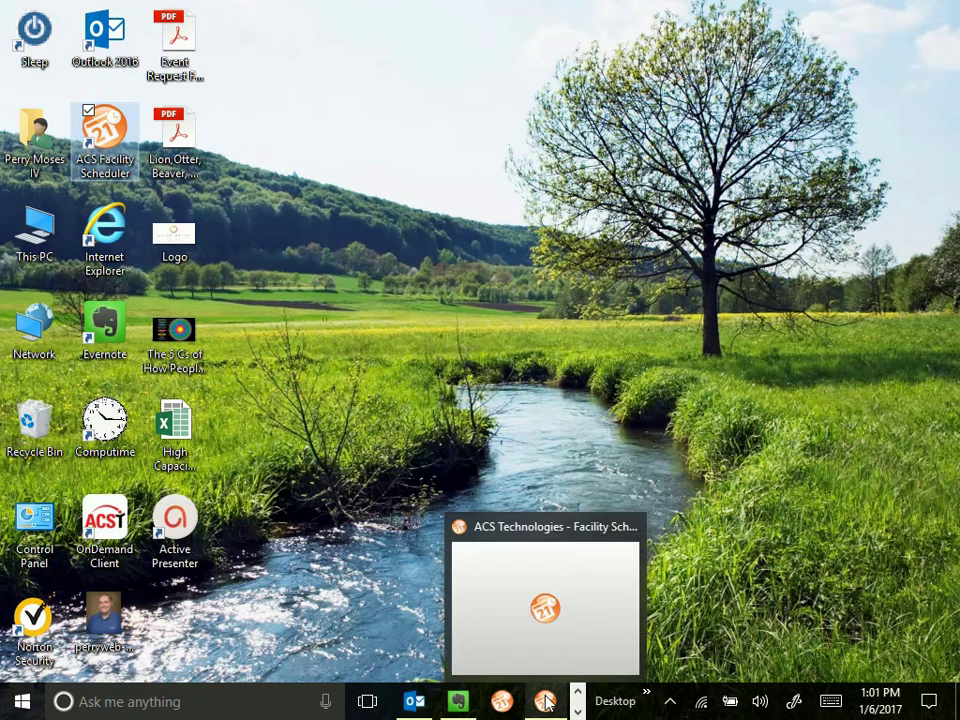
{"action": "left_click", "coordinate": [22, 703]}
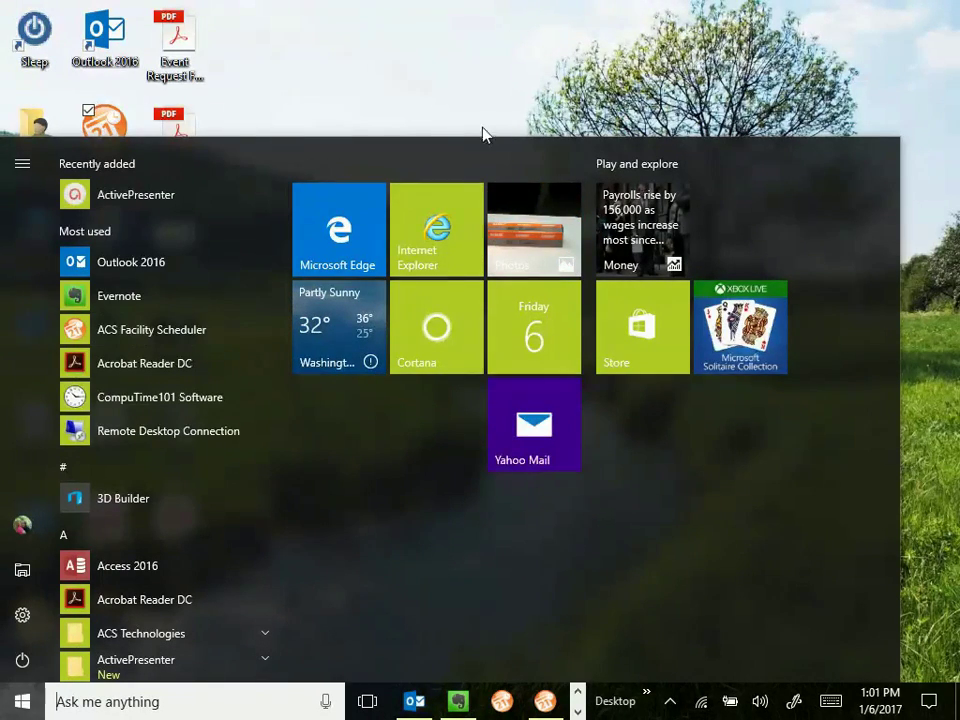
{"action": "left_click", "coordinate": [494, 105]}
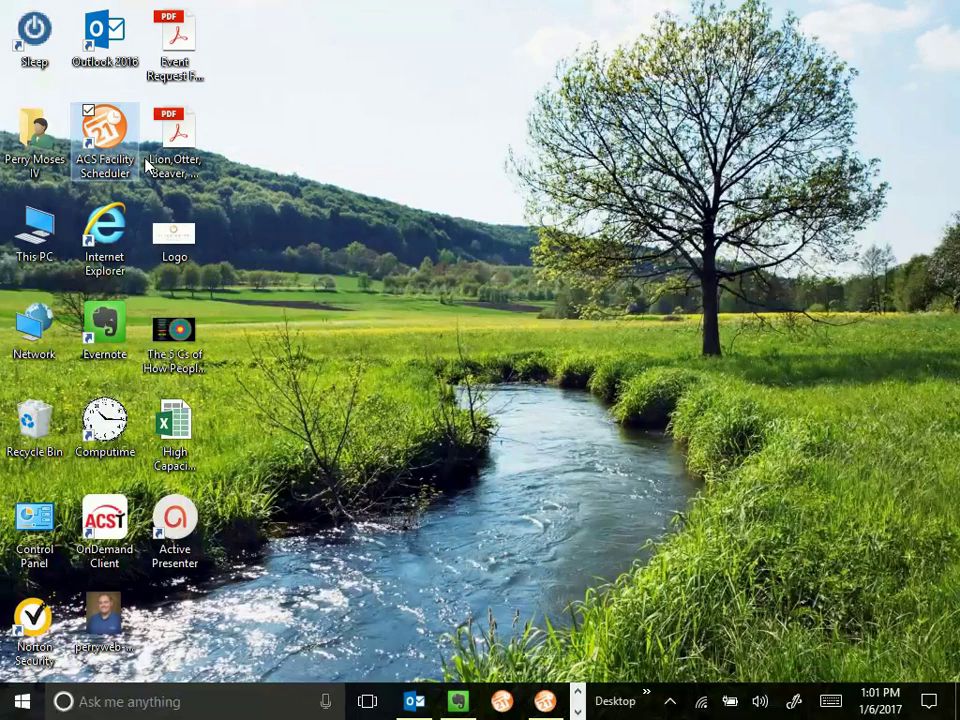
{"action": "left_click", "coordinate": [545, 701]}
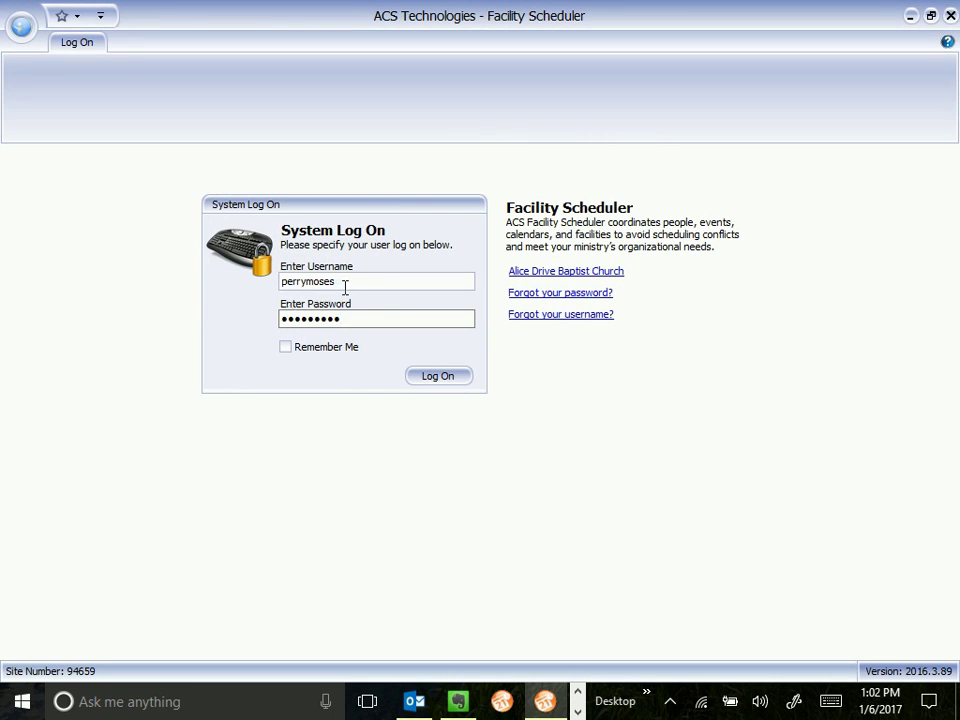
{"action": "left_click", "coordinate": [455, 381]}
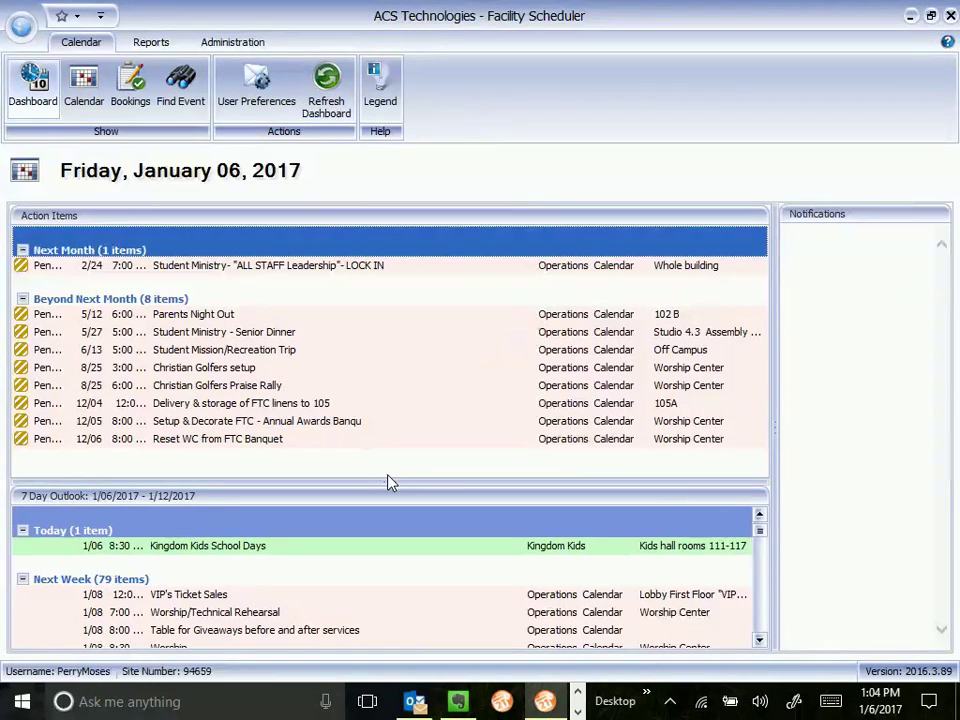
- Enlarge the dashboard's Action Items pane by shrinking the 7 Day Outlook and Notifications panes
{"action": "mouse_move", "coordinate": [388, 480]}
{"action": "left_mouse_down"}
{"action": "mouse_move", "coordinate": [388, 527]}
{"action": "mouse_move", "coordinate": [414, 456]}
{"action": "mouse_move", "coordinate": [408, 550]}
{"action": "left_mouse_up"}
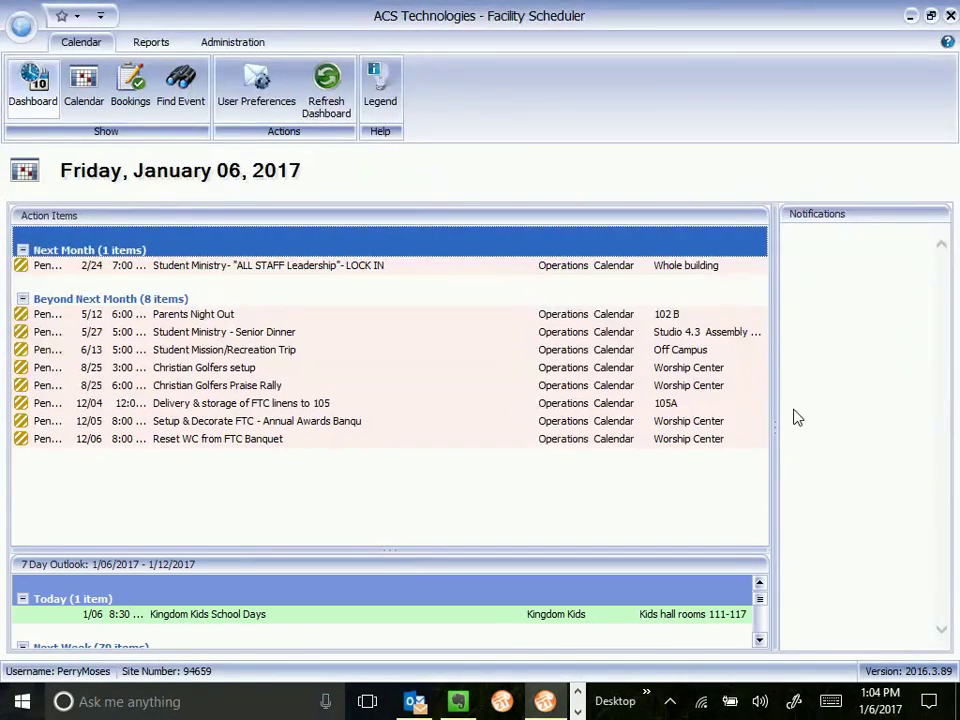
{"action": "mouse_move", "coordinate": [778, 414]}
{"action": "left_mouse_down"}
{"action": "mouse_move", "coordinate": [800, 416]}
{"action": "mouse_move", "coordinate": [666, 450]}
{"action": "mouse_move", "coordinate": [705, 439]}
{"action": "mouse_move", "coordinate": [812, 443]}
{"action": "mouse_move", "coordinate": [850, 430]}
{"action": "left_mouse_up"}
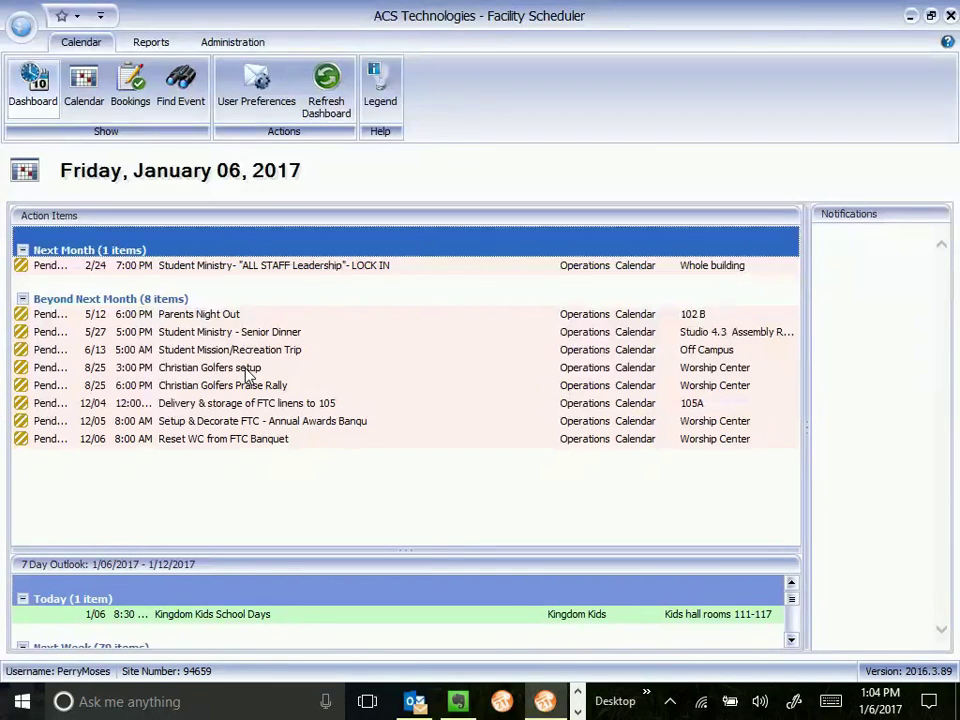
- Open the calendar for January 6, 2017 and look through the list of available calendars
{"action": "left_click", "coordinate": [87, 84]}
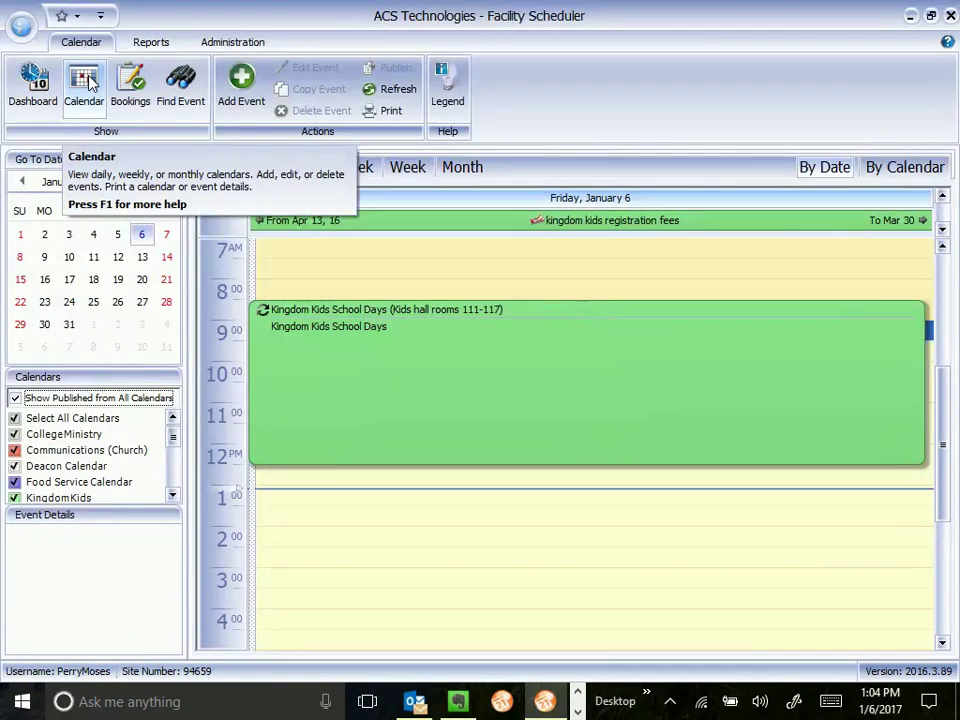
{"action": "mouse_move", "coordinate": [309, 326]}
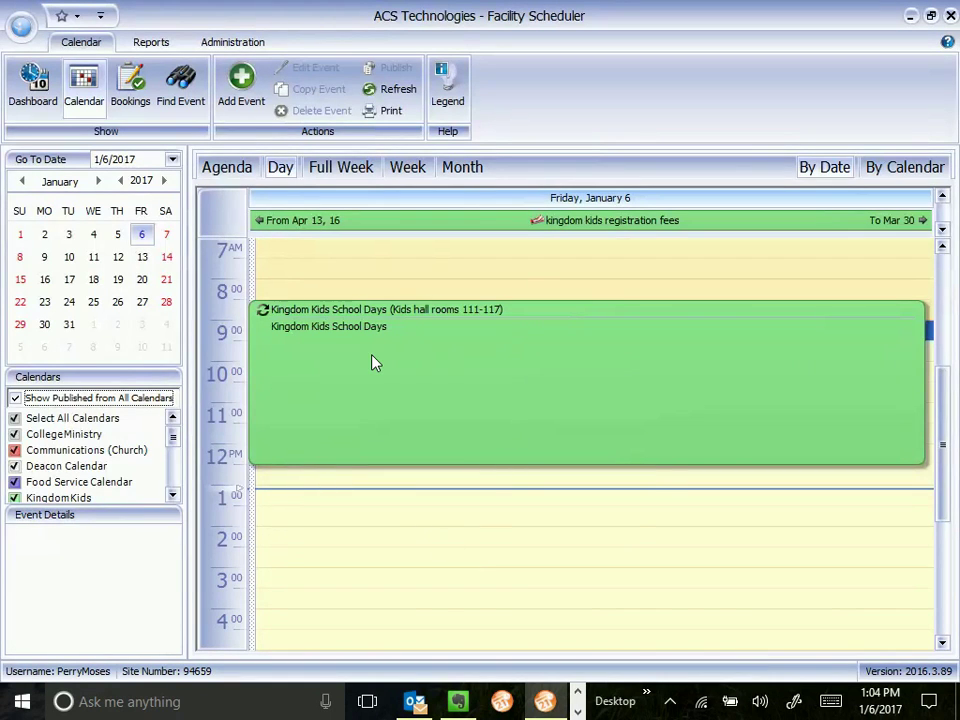
{"action": "mouse_move", "coordinate": [375, 364]}
{"action": "mouse_move", "coordinate": [175, 437]}
{"action": "left_mouse_down"}
{"action": "mouse_move", "coordinate": [172, 485]}
{"action": "mouse_move", "coordinate": [176, 439]}
{"action": "left_mouse_up"}
{"action": "left_click_drag", "start_coordinate": [173, 443], "coordinate": [174, 447]}
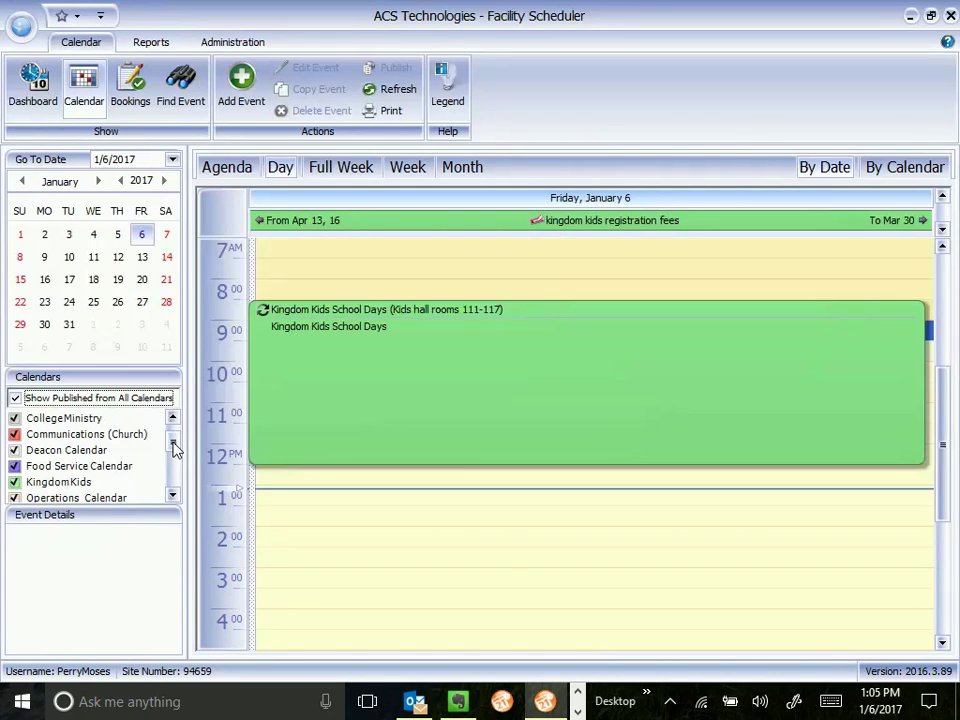
{"action": "left_click_drag", "start_coordinate": [175, 446], "coordinate": [175, 438]}
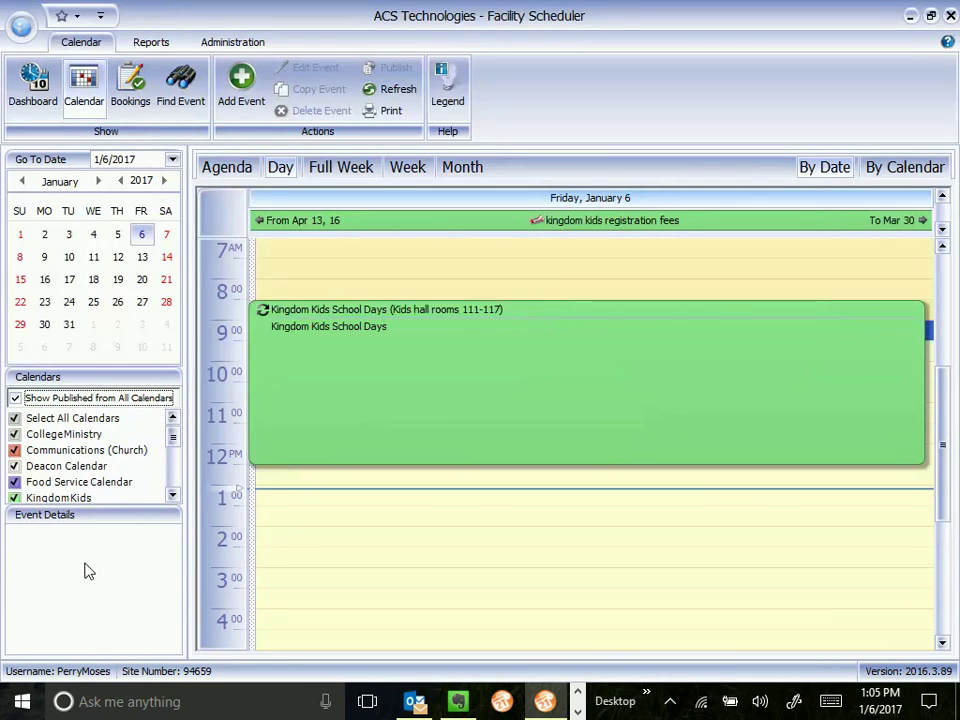
- View the details of the Kingdom Kids School Days event, then deselect it by selecting the empty 7:30 AM slot
{"action": "mouse_move", "coordinate": [548, 364]}
{"action": "left_click", "coordinate": [520, 387]}
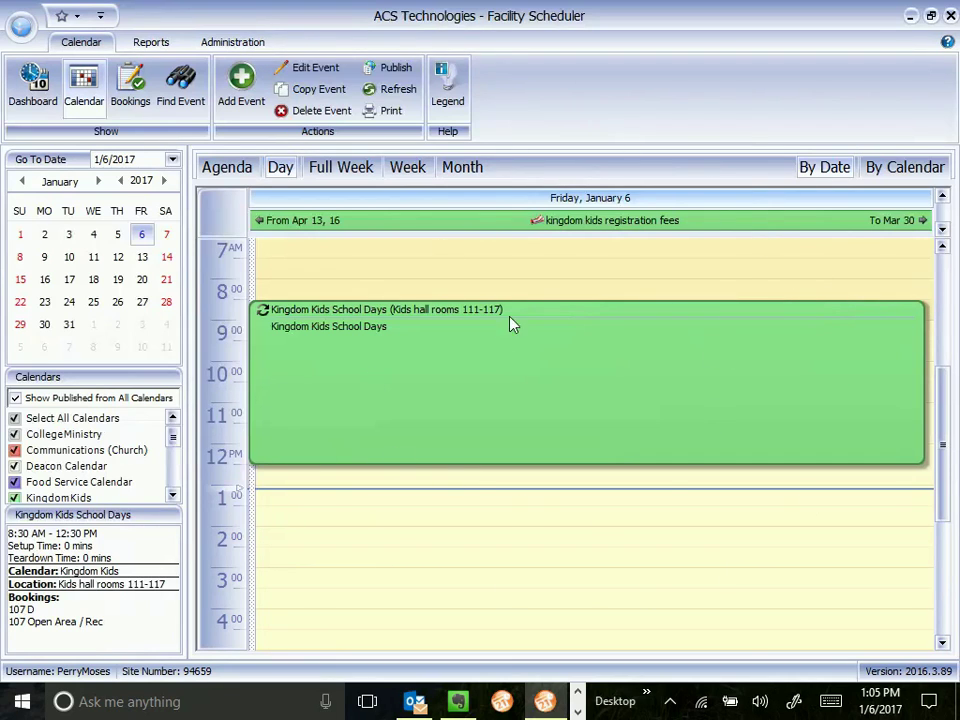
{"action": "left_click", "coordinate": [499, 268]}
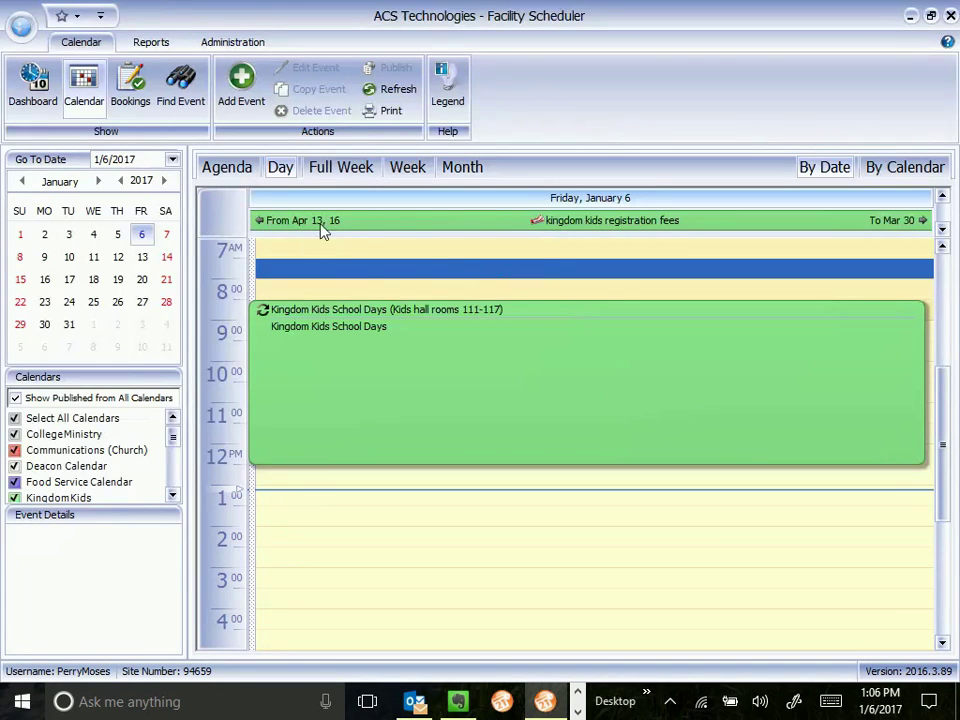
{"action": "mouse_move", "coordinate": [413, 228]}
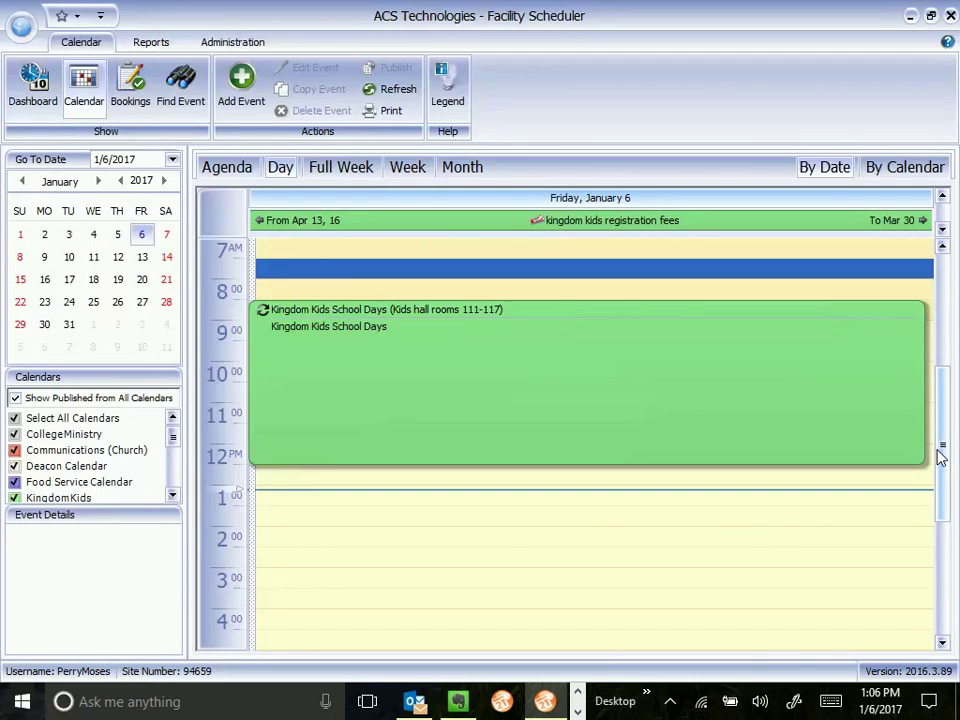
{"action": "mouse_move", "coordinate": [940, 452]}
{"action": "left_mouse_down"}
{"action": "mouse_move", "coordinate": [945, 426]}
{"action": "mouse_move", "coordinate": [949, 510]}
{"action": "mouse_move", "coordinate": [950, 435]}
{"action": "mouse_move", "coordinate": [950, 510]}
{"action": "mouse_move", "coordinate": [957, 452]}
{"action": "left_mouse_up"}
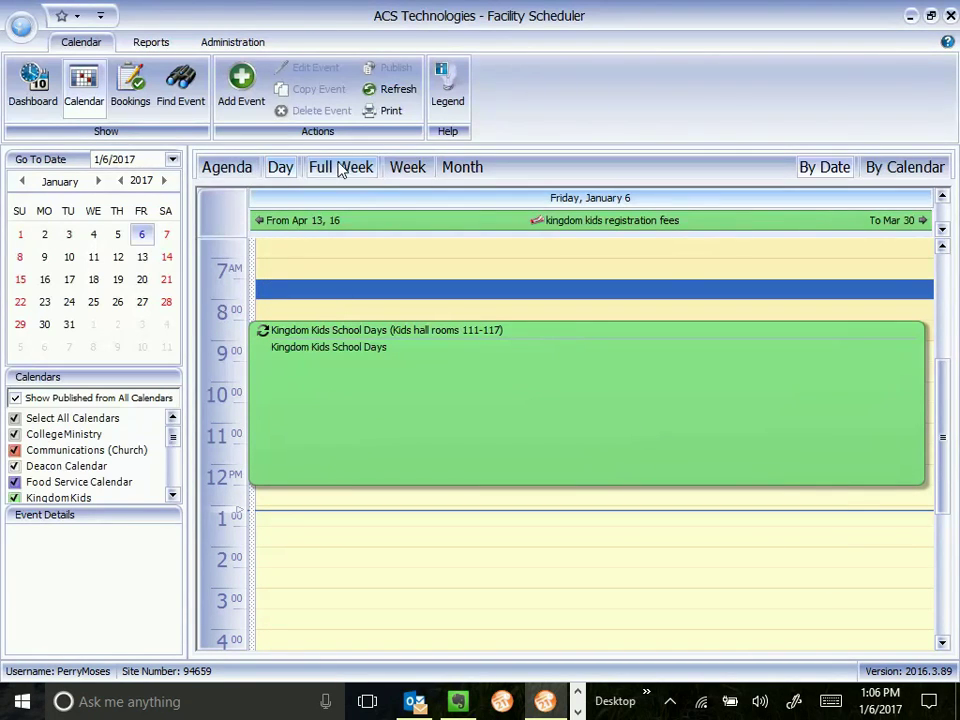
- View the schedule as Agenda, Full Week and Month, then compare the Day view grouped by calendar and by date
{"action": "left_click", "coordinate": [234, 170]}
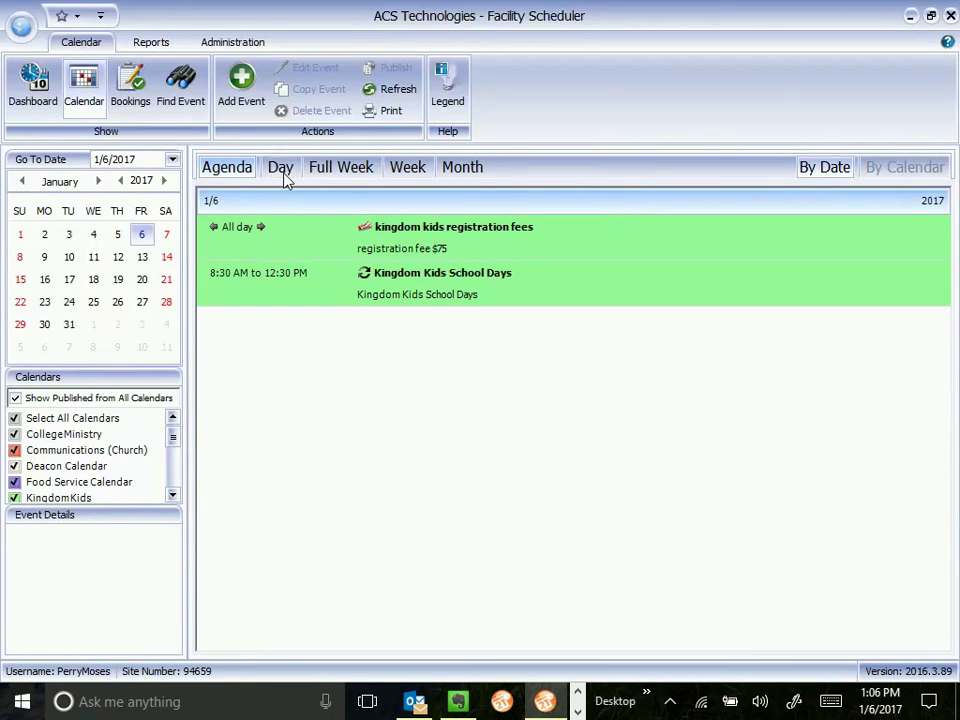
{"action": "left_click", "coordinate": [337, 172]}
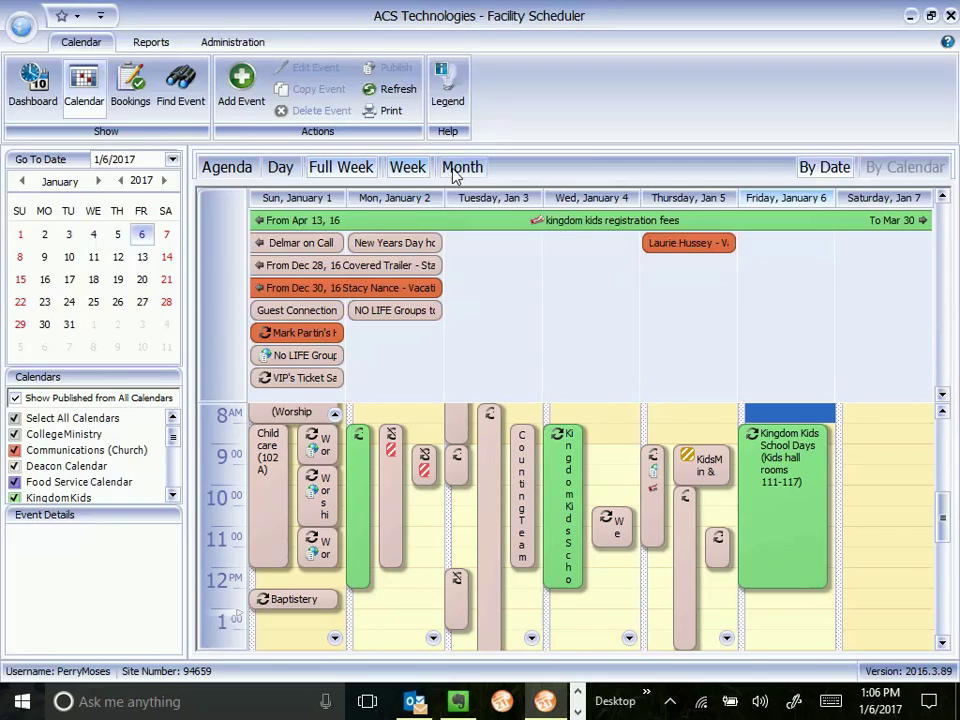
{"action": "left_click", "coordinate": [463, 169]}
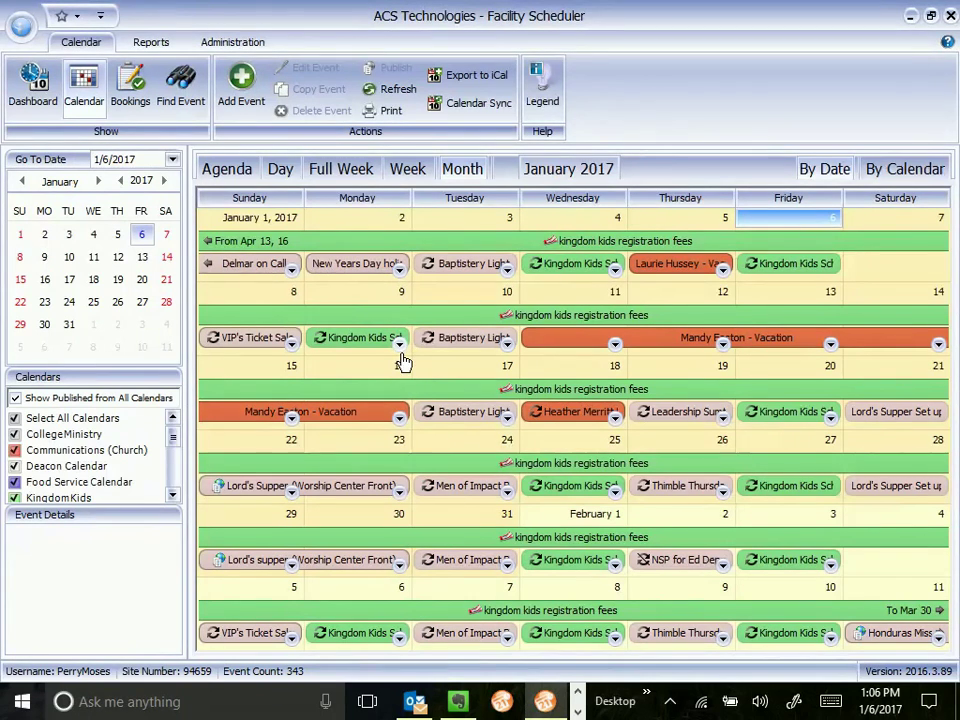
{"action": "left_click", "coordinate": [283, 170]}
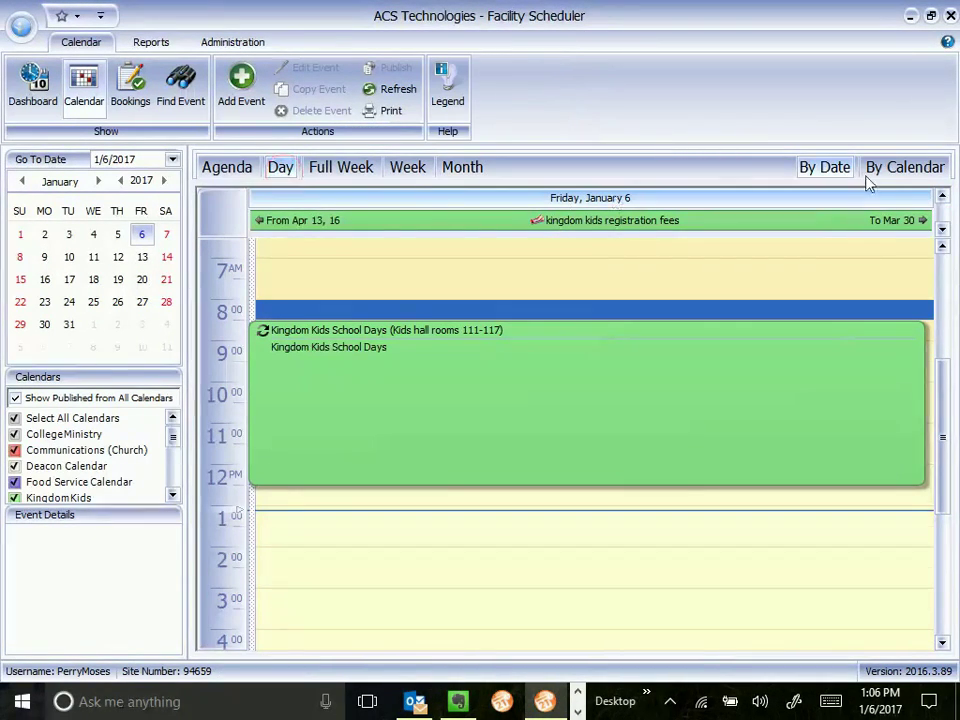
{"action": "left_click", "coordinate": [895, 172]}
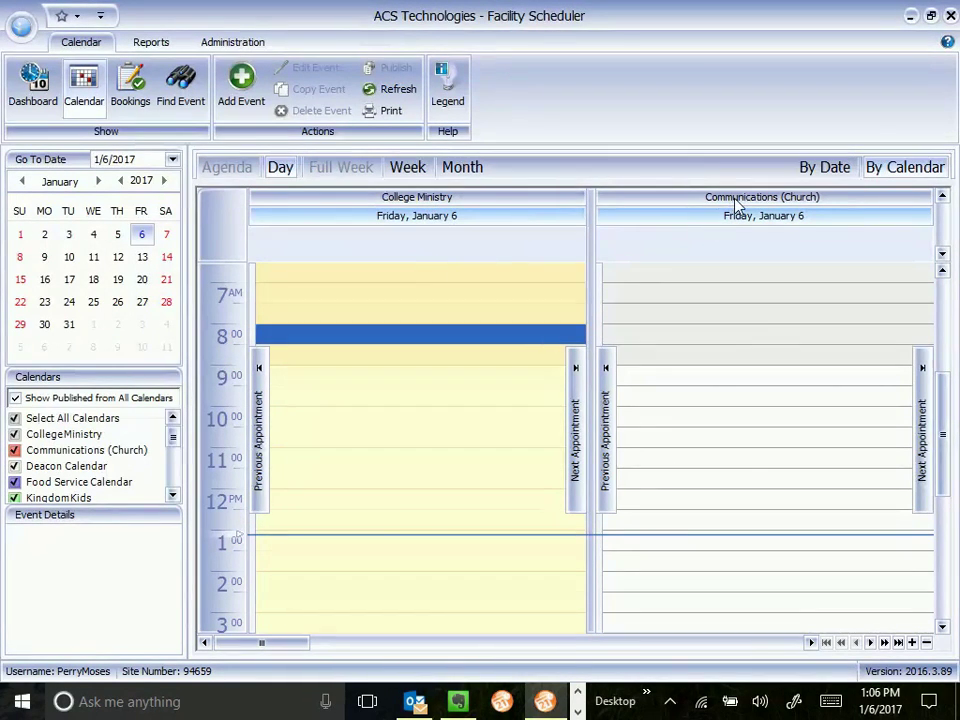
{"action": "left_click", "coordinate": [822, 176]}
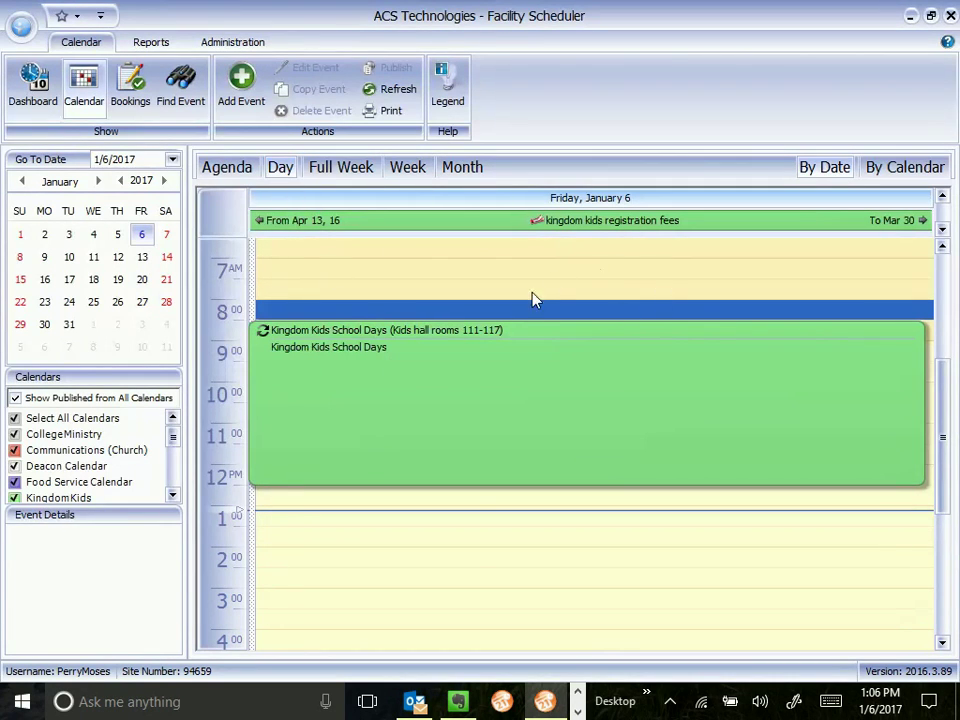
- Select the Kingdom Kids School Days event again and examine its details and the all-day registration fees entry
{"action": "mouse_move", "coordinate": [618, 354]}
{"action": "scroll", "coordinate": [950, 460], "scroll_direction": "down", "scroll_amount": 2}
{"action": "left_click_drag", "start_coordinate": [952, 482], "coordinate": [936, 424]}
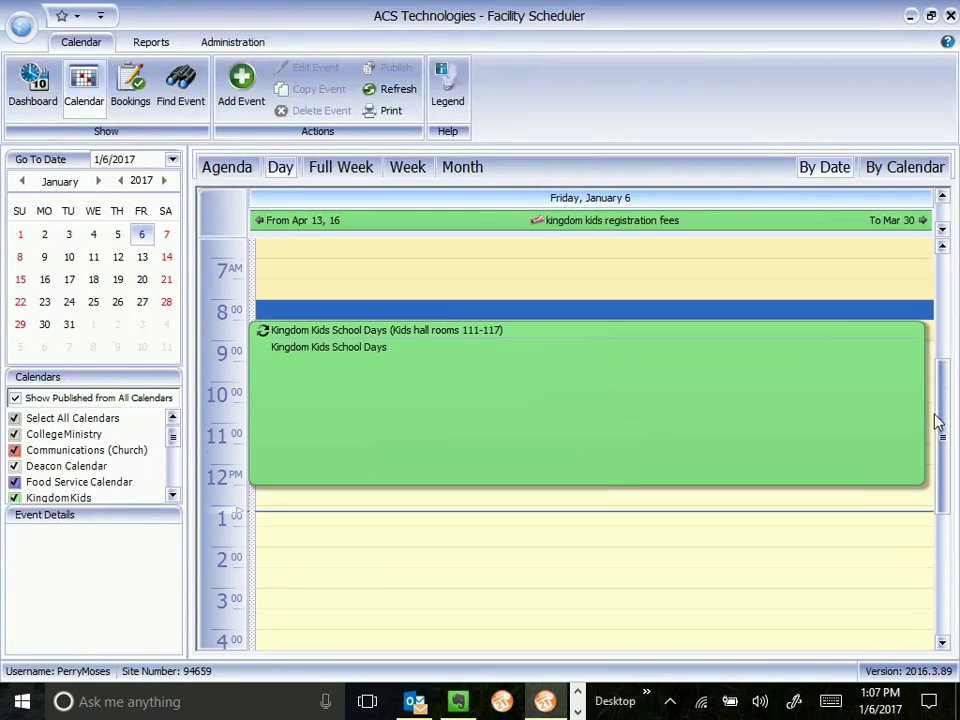
{"action": "mouse_move", "coordinate": [502, 383]}
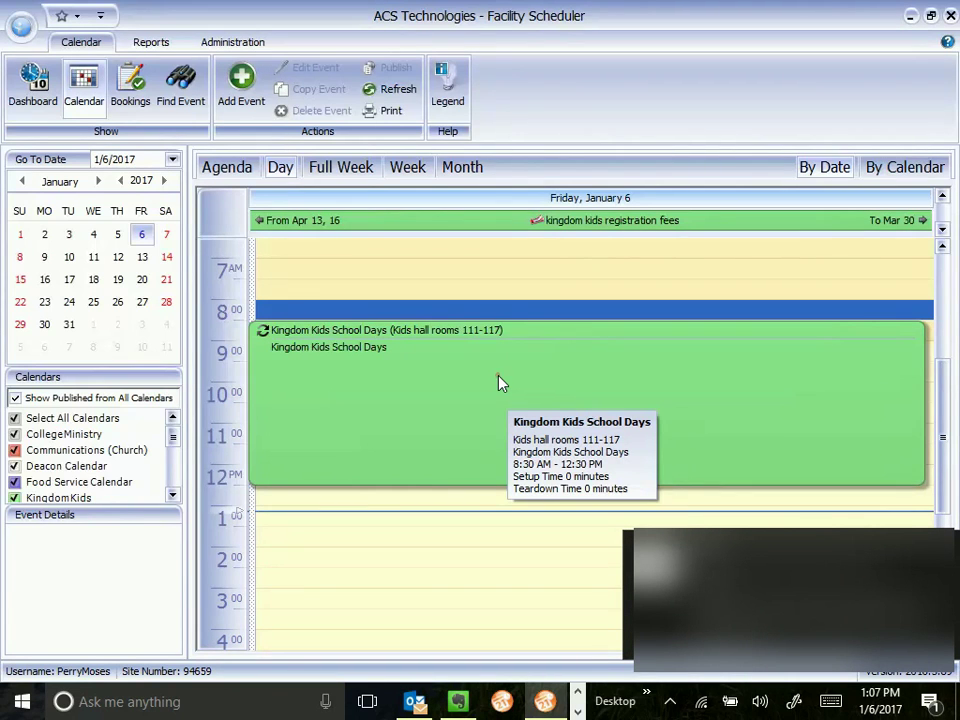
{"action": "left_click", "coordinate": [501, 381]}
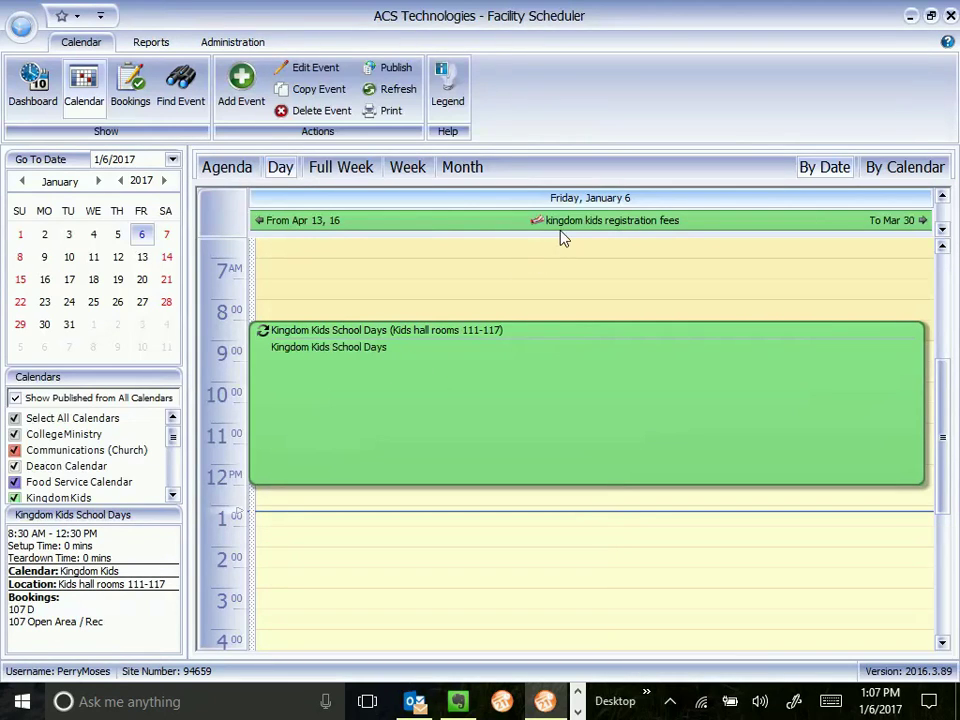
{"action": "mouse_move", "coordinate": [591, 226]}
- Go to Sunday, January 8, 2017 and examine the day's events from the morning through the evening
{"action": "left_click", "coordinate": [20, 258]}
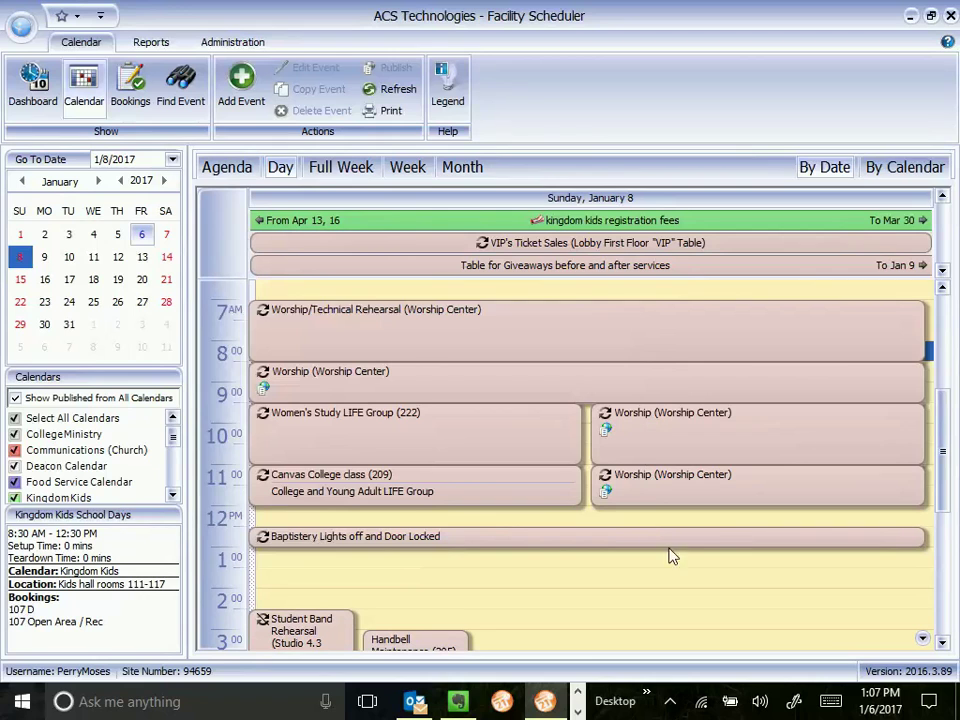
{"action": "mouse_move", "coordinate": [660, 422]}
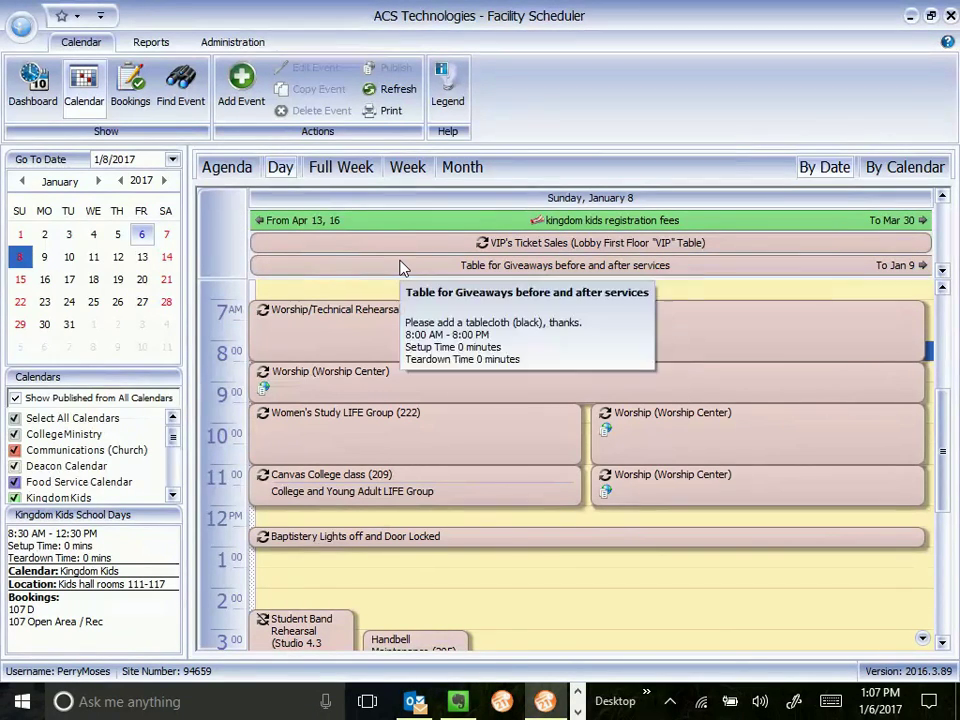
{"action": "mouse_move", "coordinate": [408, 326]}
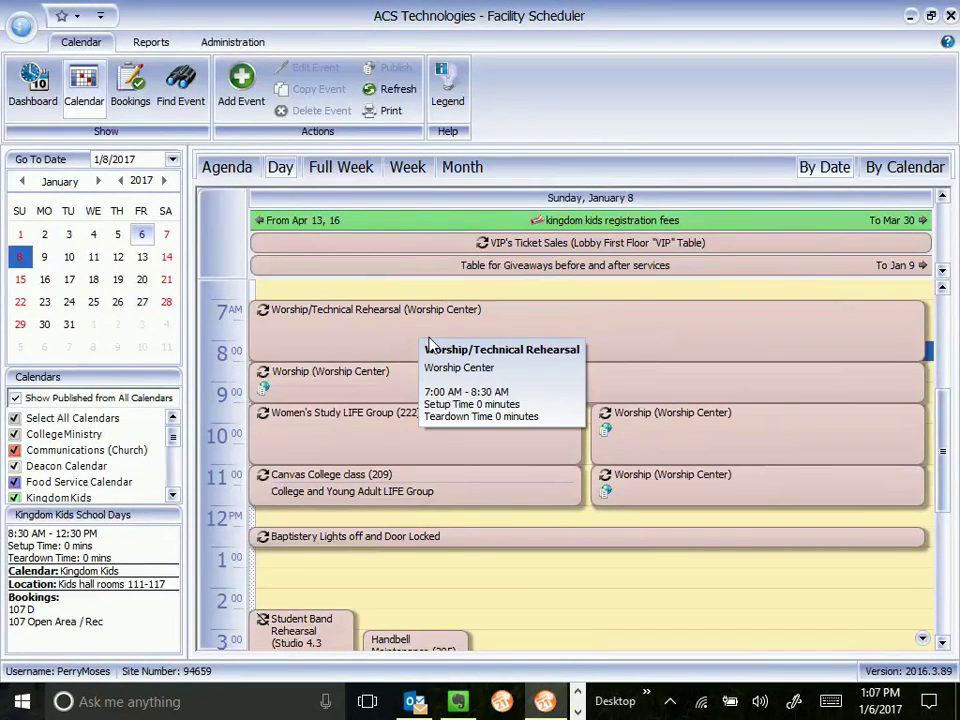
{"action": "mouse_move", "coordinate": [401, 390]}
{"action": "mouse_move", "coordinate": [388, 440]}
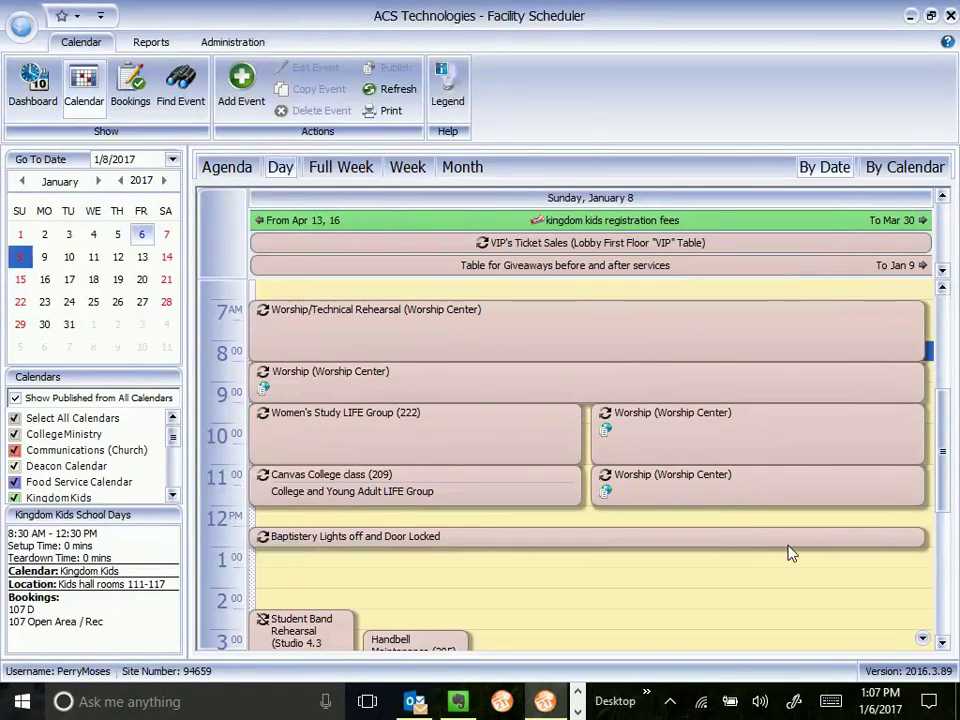
{"action": "left_click_drag", "start_coordinate": [942, 452], "coordinate": [950, 527]}
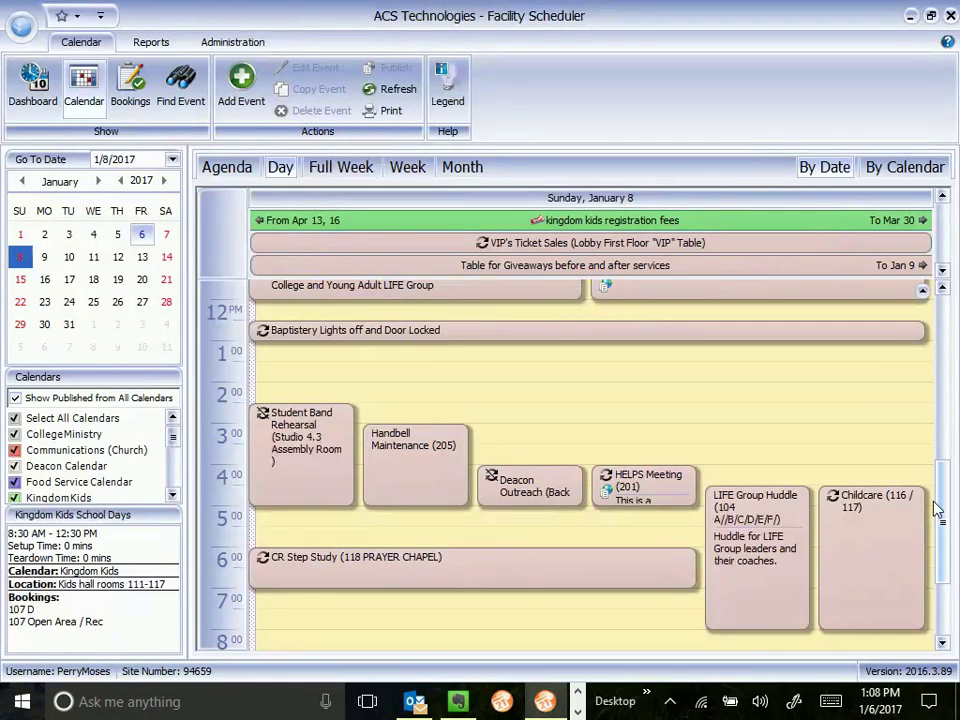
{"action": "left_click_drag", "start_coordinate": [941, 523], "coordinate": [956, 420]}
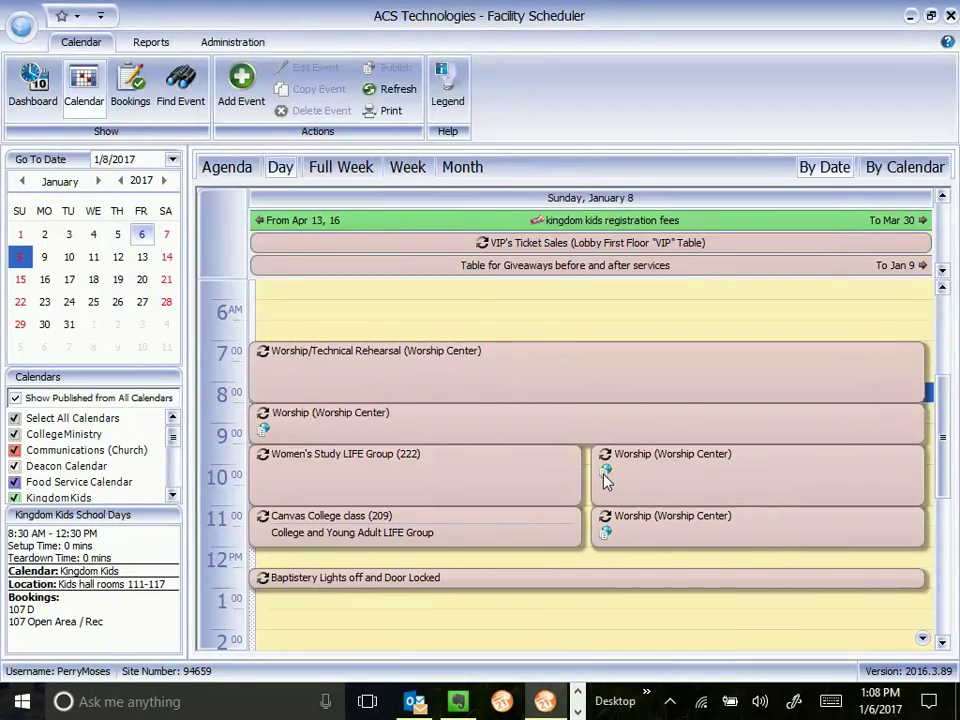
{"action": "mouse_move", "coordinate": [608, 534]}
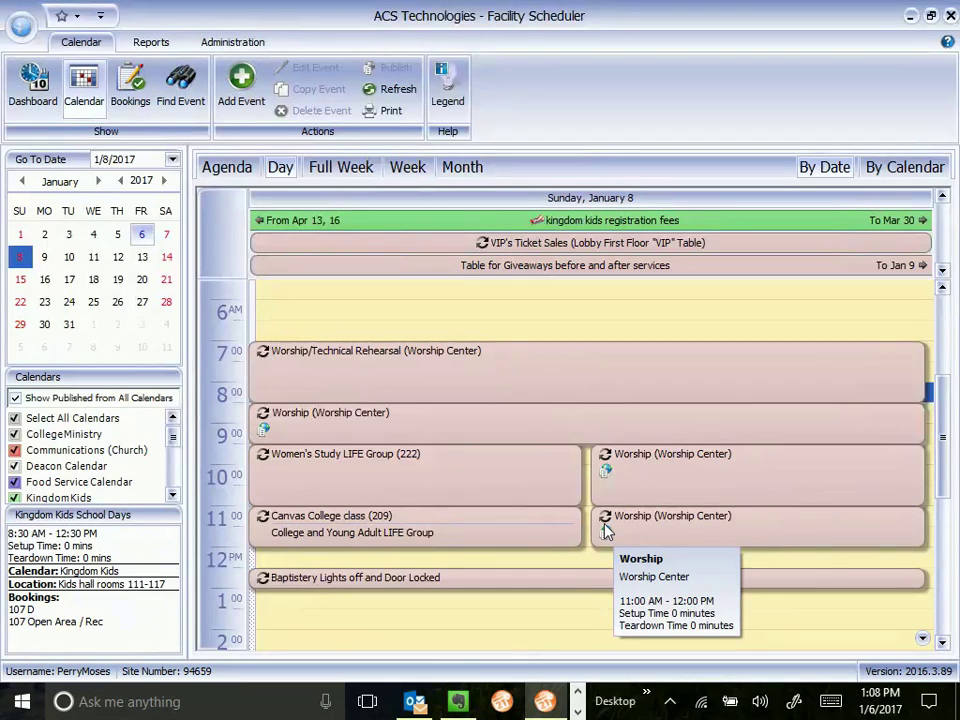
- Open the calendar legend and move it aside so its status symbols can be compared with the day's events
{"action": "left_click", "coordinate": [450, 90]}
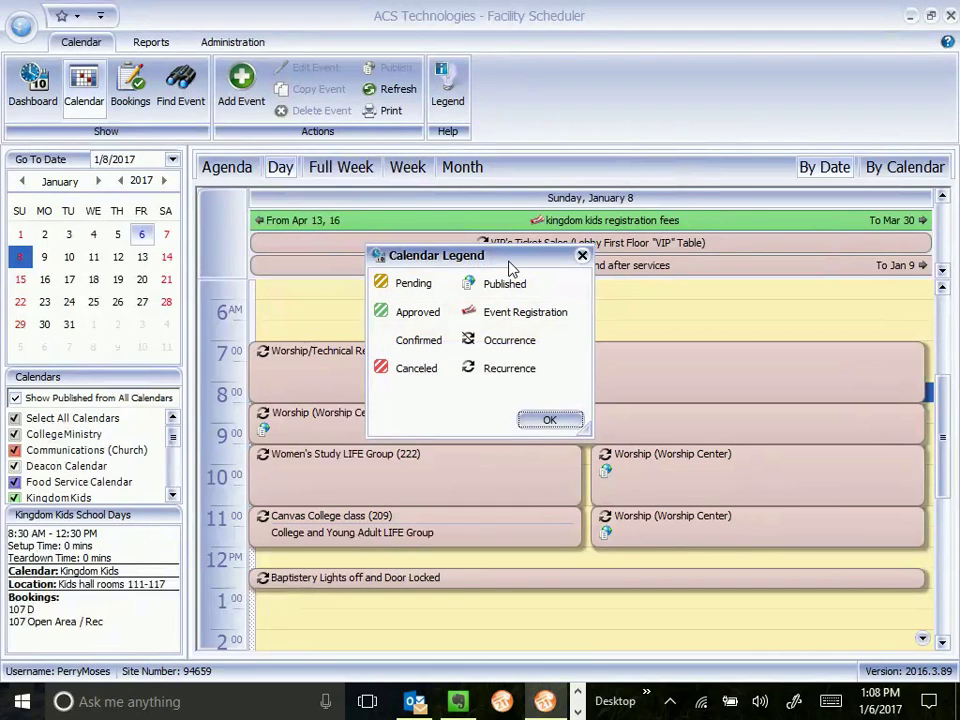
{"action": "left_click_drag", "start_coordinate": [508, 259], "coordinate": [807, 181]}
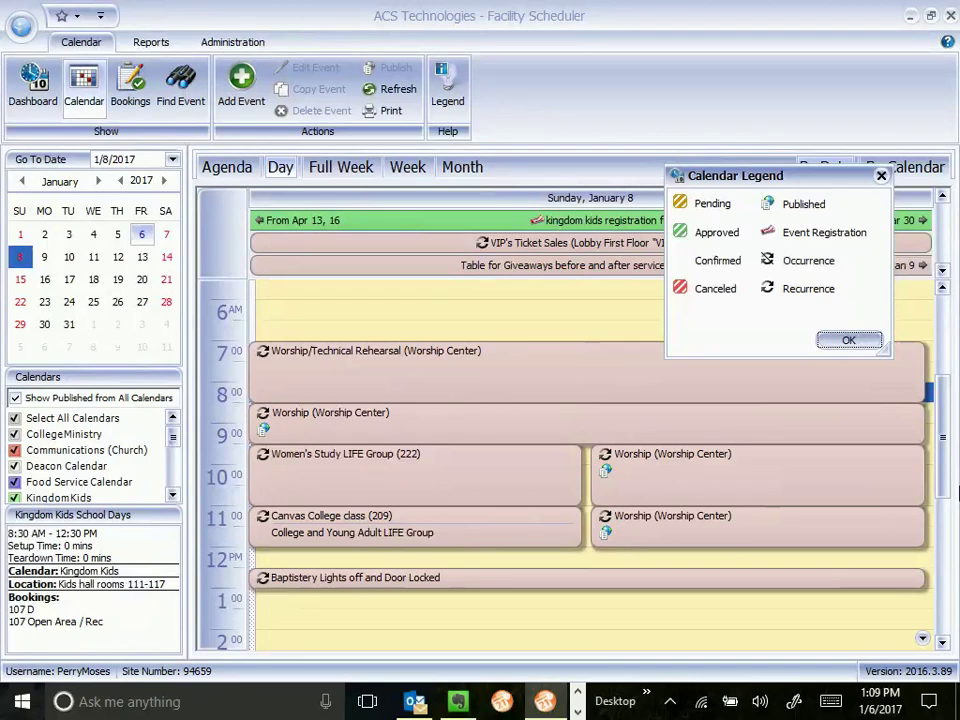
{"action": "left_click", "coordinate": [941, 457]}
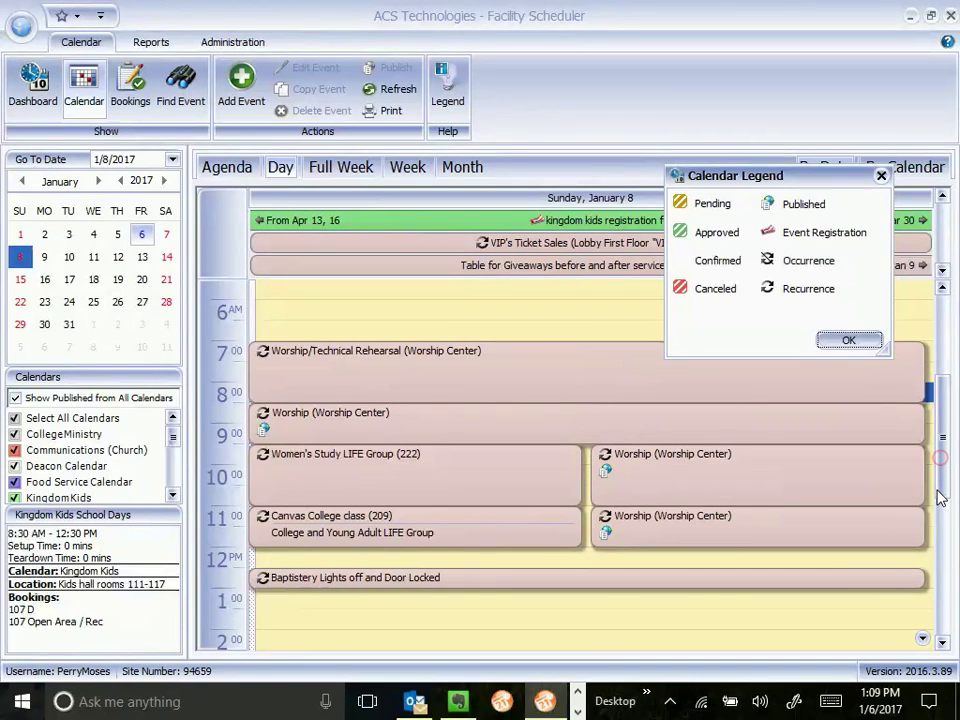
- Close the calendar legend, examine the January 8 afternoon events, and select LIFE Group Huddle to view its times, location and bookings
{"action": "left_click", "coordinate": [850, 340]}
{"action": "left_click_drag", "start_coordinate": [945, 452], "coordinate": [936, 546]}
{"action": "mouse_move", "coordinate": [738, 487]}
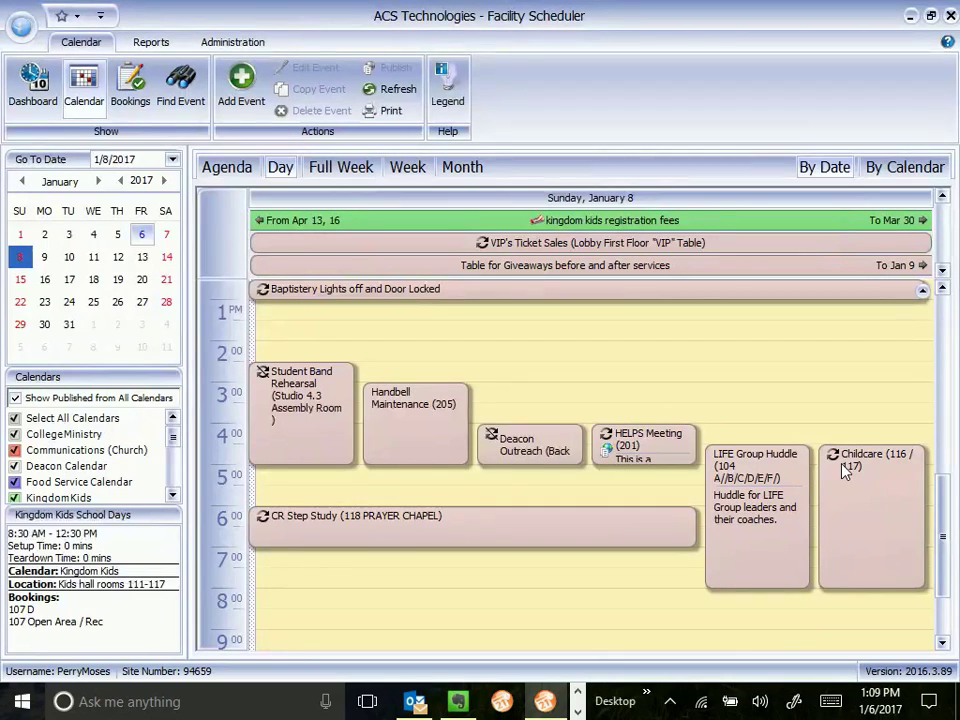
{"action": "mouse_move", "coordinate": [828, 458]}
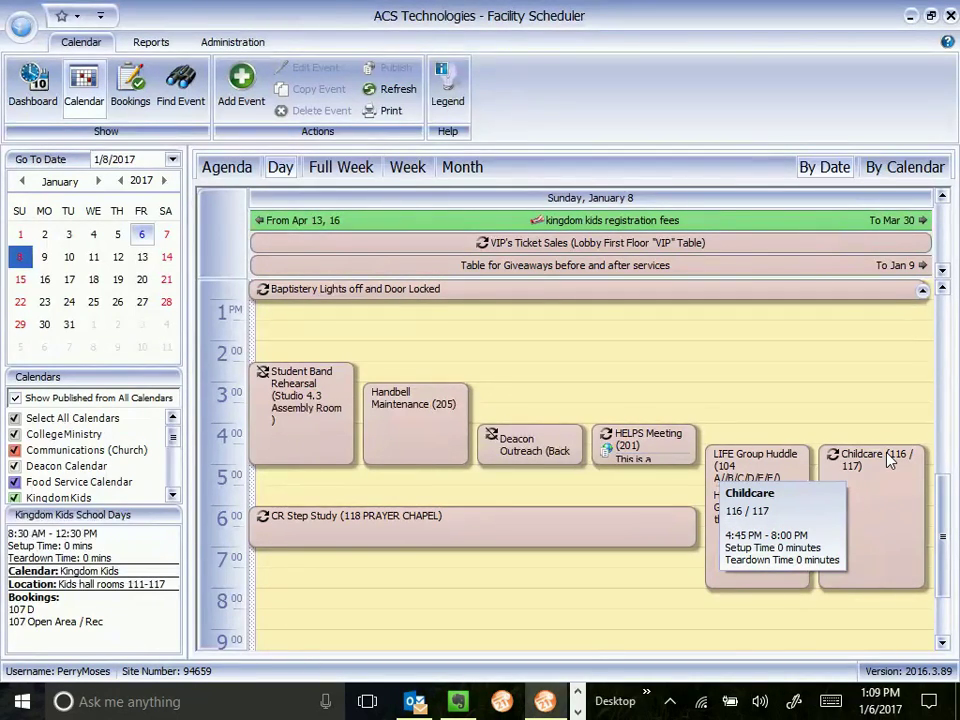
{"action": "left_click", "coordinate": [763, 469]}
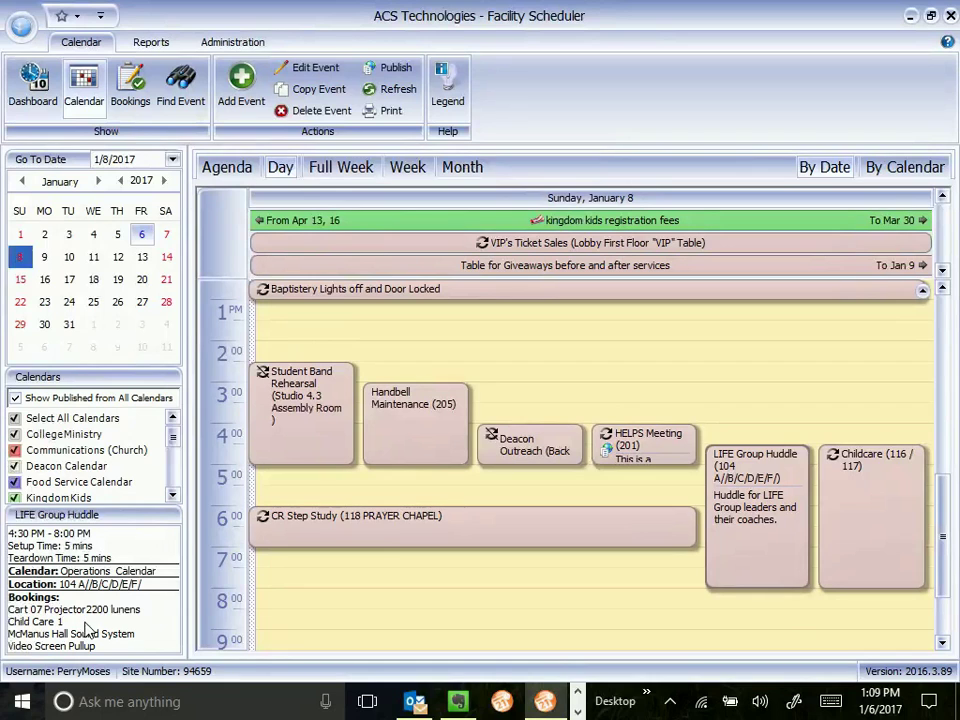
{"action": "mouse_move", "coordinate": [726, 475]}
- Return to the January 8 morning events and examine the Worship and Worship/Technical Rehearsal details
{"action": "left_click_drag", "start_coordinate": [949, 510], "coordinate": [949, 409]}
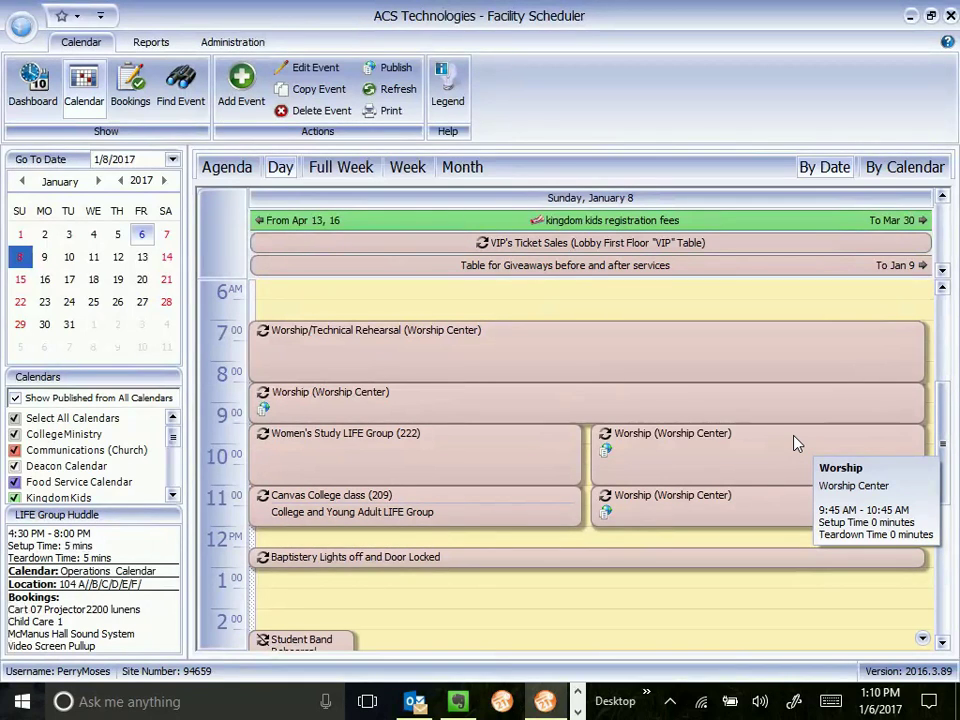
{"action": "mouse_move", "coordinate": [646, 357]}
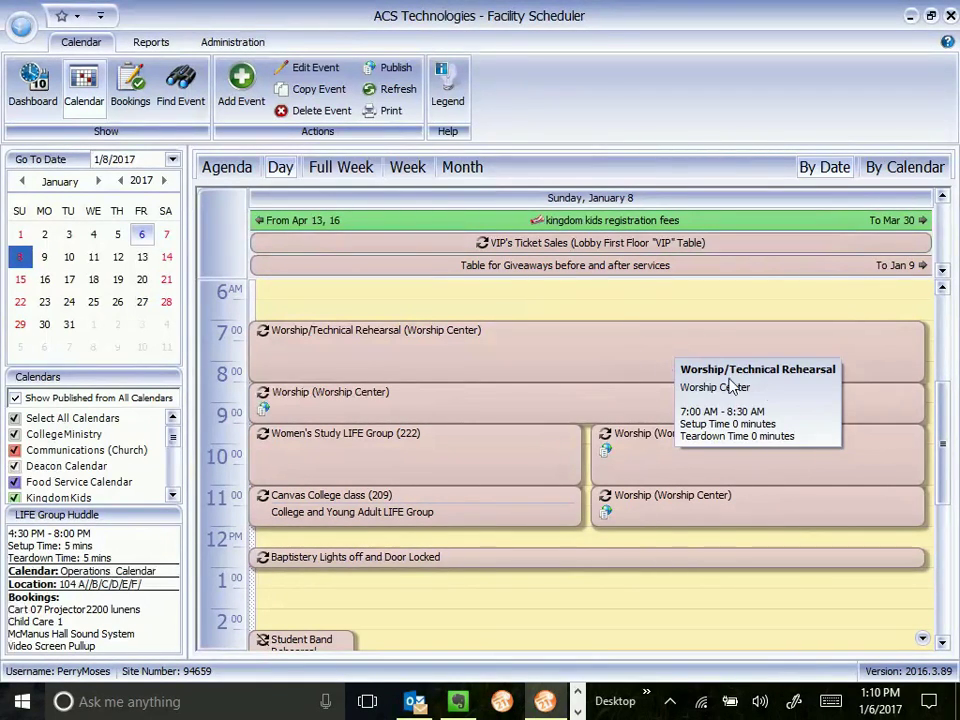
{"action": "mouse_move", "coordinate": [945, 435]}
{"action": "left_mouse_down"}
{"action": "mouse_move", "coordinate": [952, 390]}
{"action": "mouse_move", "coordinate": [940, 412]}
{"action": "left_mouse_up"}
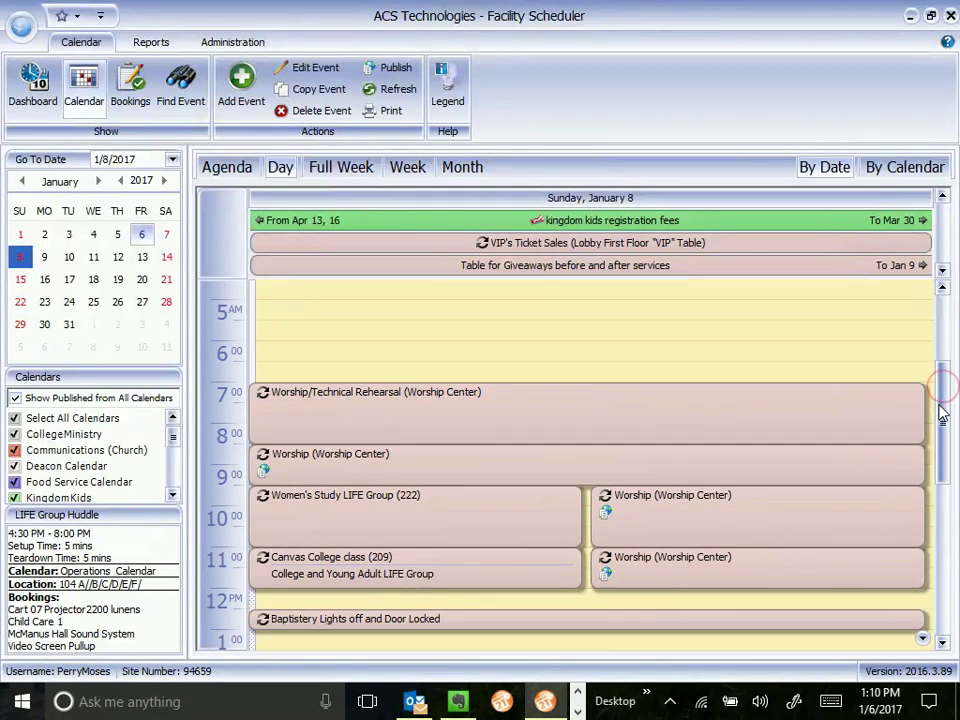
{"action": "mouse_move", "coordinate": [510, 418]}
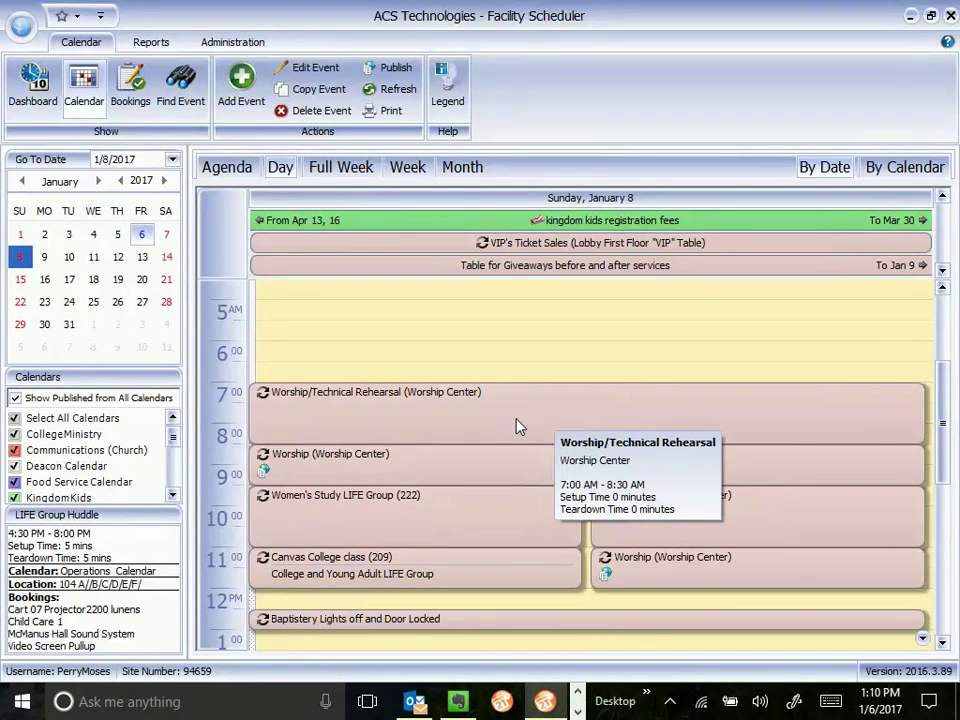
{"action": "mouse_move", "coordinate": [473, 226]}
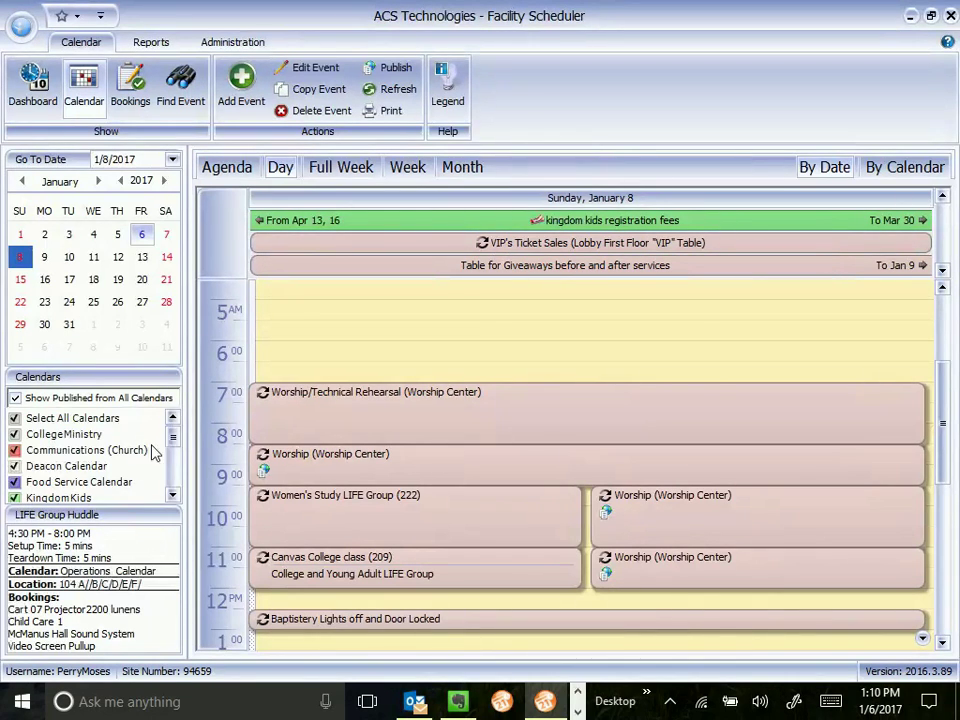
- Browse the list of calendars from College Ministry through Worship Planning and compare their colors with the day's events
{"action": "left_click_drag", "start_coordinate": [176, 441], "coordinate": [170, 447]}
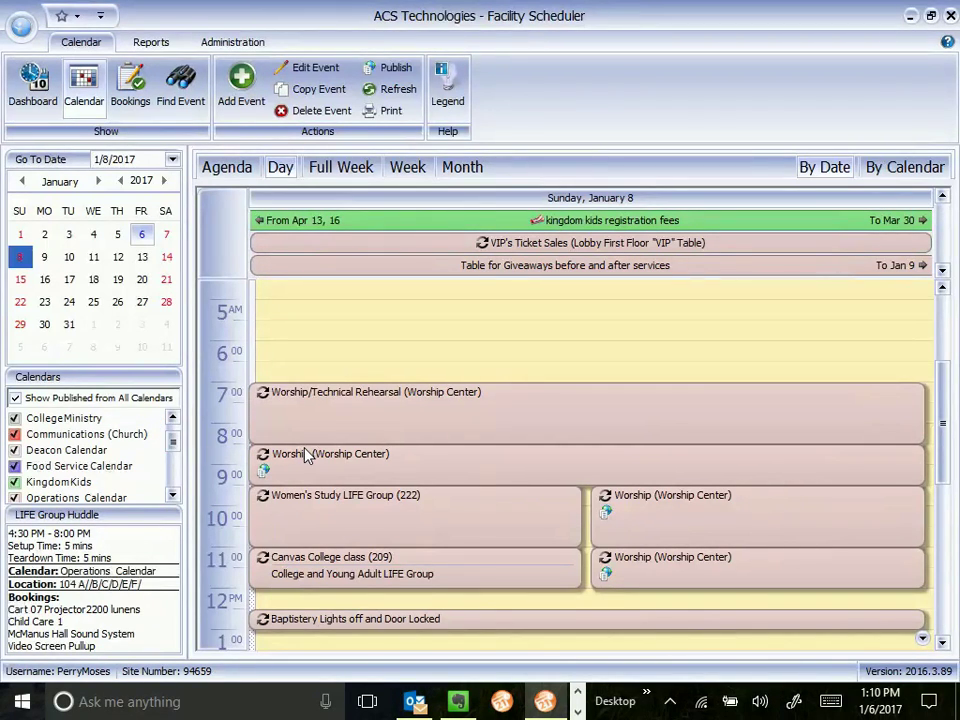
{"action": "mouse_move", "coordinate": [308, 455]}
{"action": "mouse_move", "coordinate": [448, 407]}
{"action": "scroll", "coordinate": [172, 455], "scroll_direction": "down", "scroll_amount": 3}
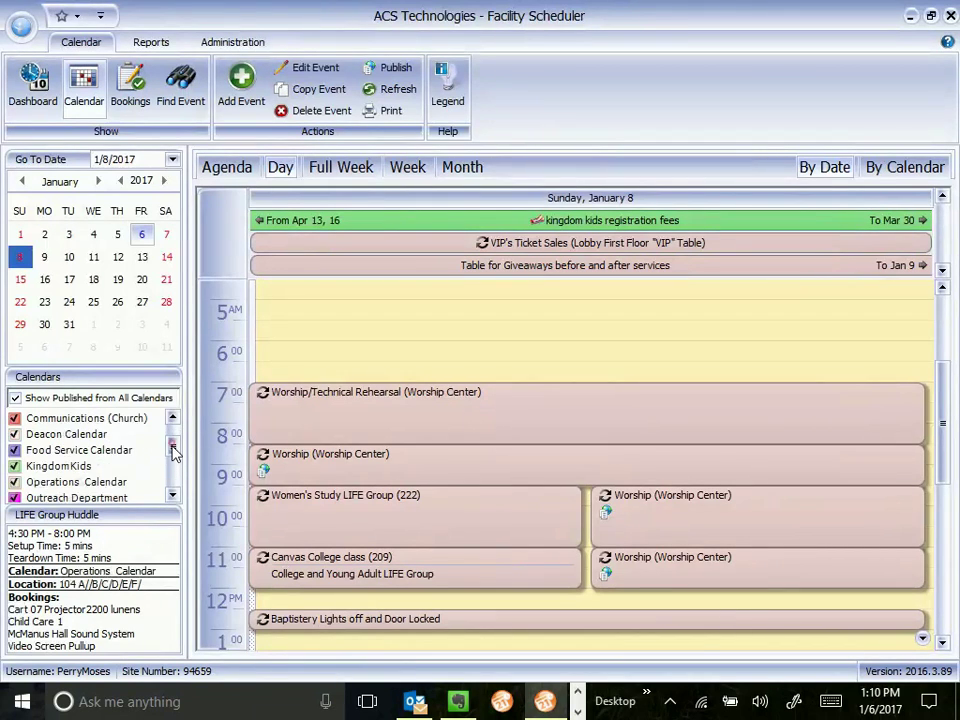
{"action": "scroll", "coordinate": [172, 460], "scroll_direction": "down", "scroll_amount": 4}
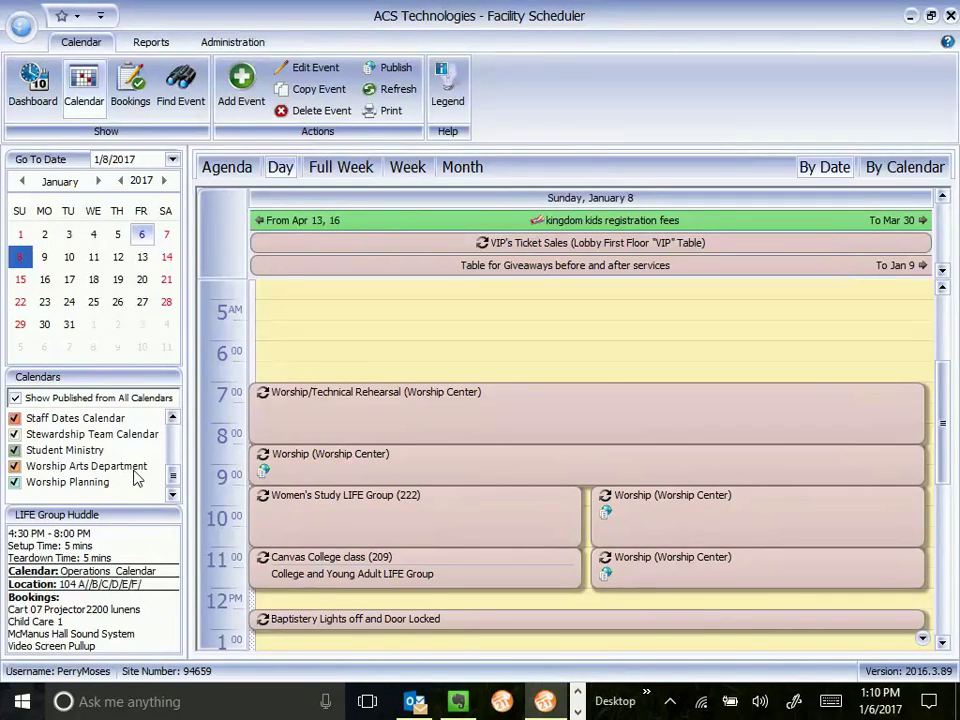
{"action": "scroll", "coordinate": [172, 484], "scroll_direction": "up", "scroll_amount": 1}
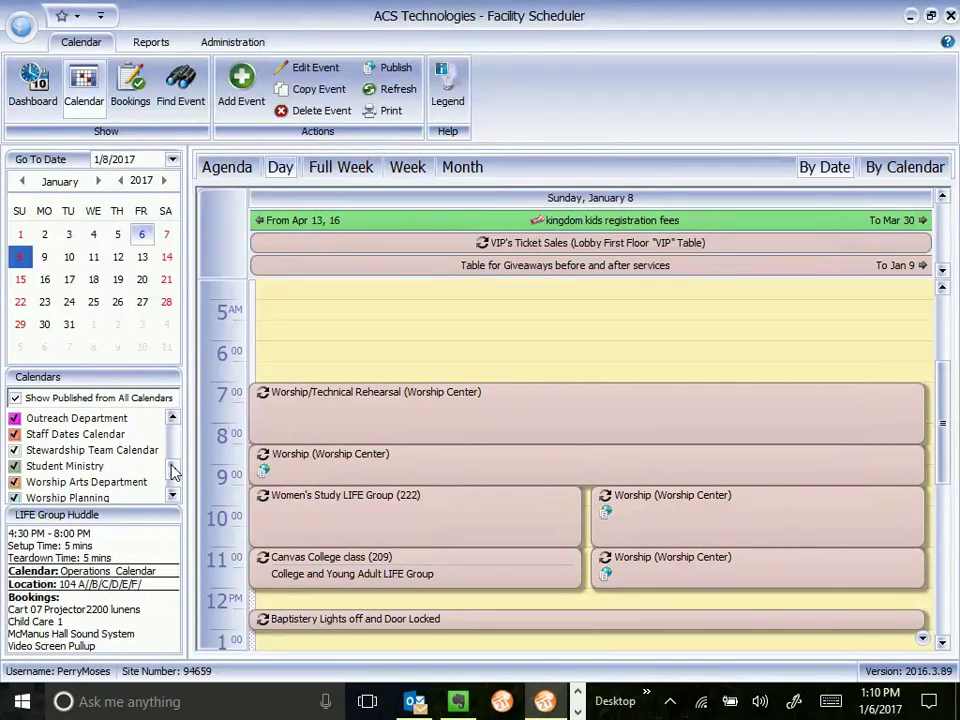
{"action": "left_click_drag", "start_coordinate": [171, 469], "coordinate": [176, 461]}
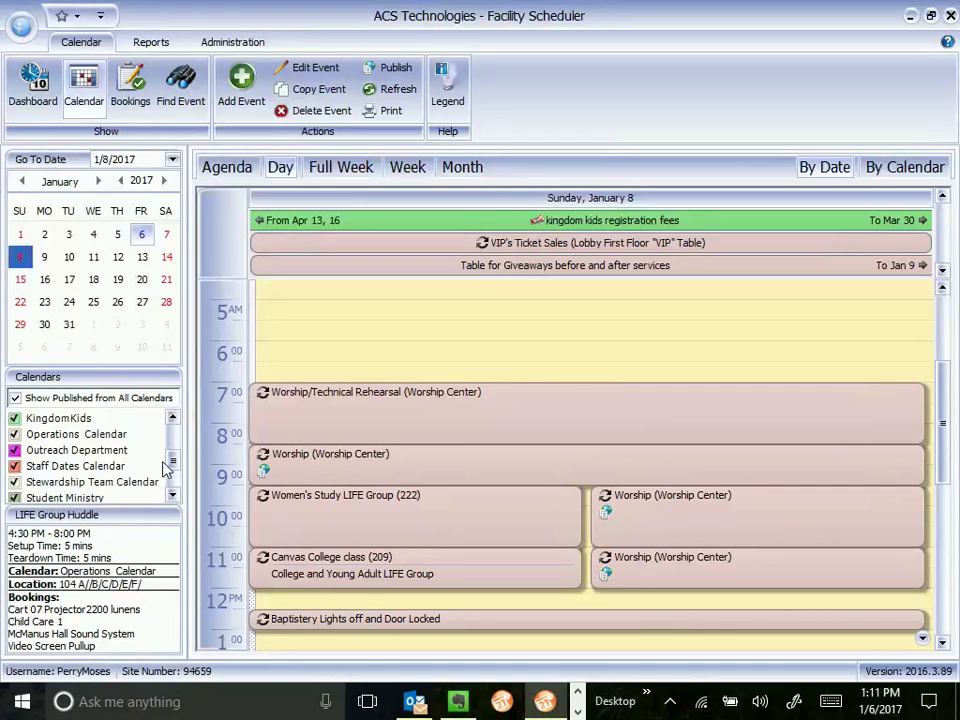
{"action": "scroll", "coordinate": [168, 462], "scroll_direction": "up", "scroll_amount": 2}
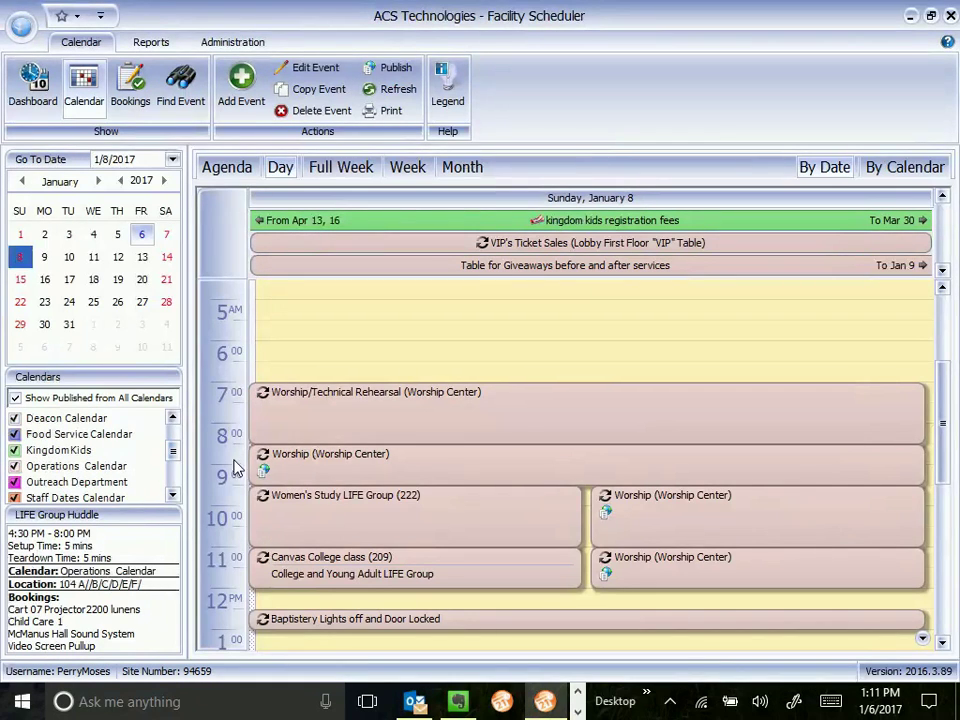
{"action": "mouse_move", "coordinate": [478, 414]}
{"action": "mouse_move", "coordinate": [622, 515]}
- Go to Wednesday, January 18, 2017, review events through the evening, and select The MIX-High School to view its details
{"action": "left_click", "coordinate": [93, 281]}
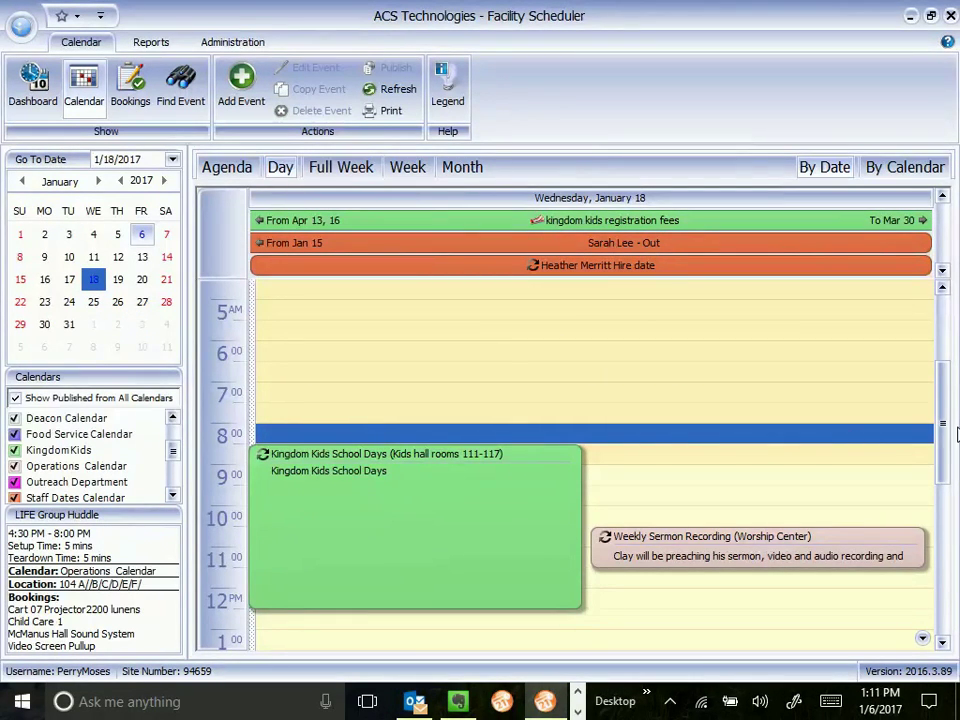
{"action": "left_click_drag", "start_coordinate": [943, 429], "coordinate": [943, 549]}
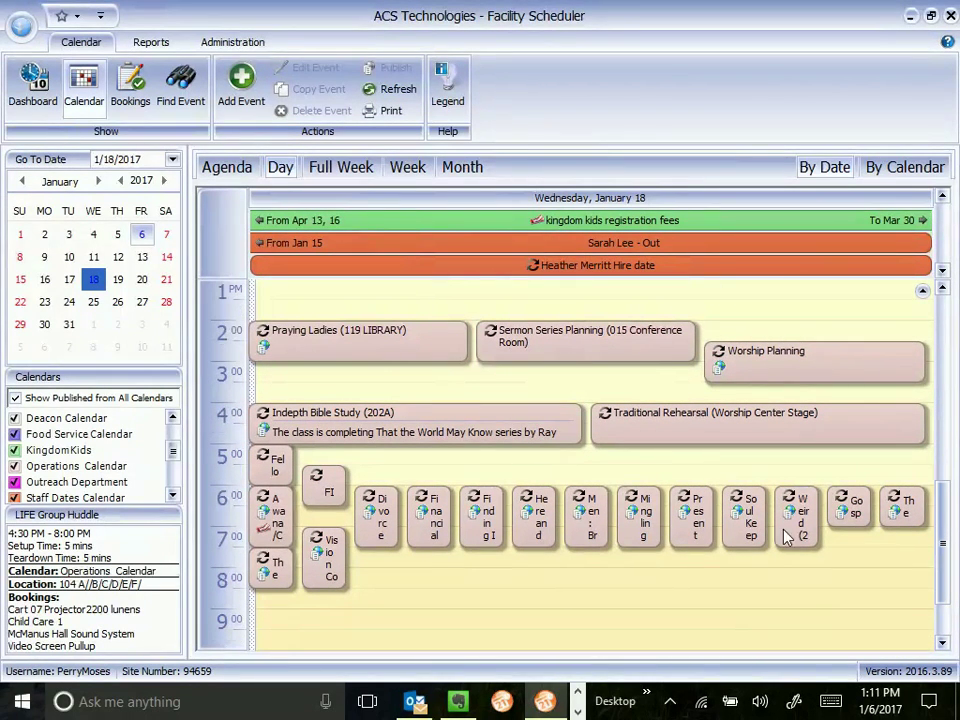
{"action": "left_click_drag", "start_coordinate": [943, 549], "coordinate": [952, 510]}
{"action": "scroll", "coordinate": [787, 360], "scroll_direction": "up", "scroll_amount": 3}
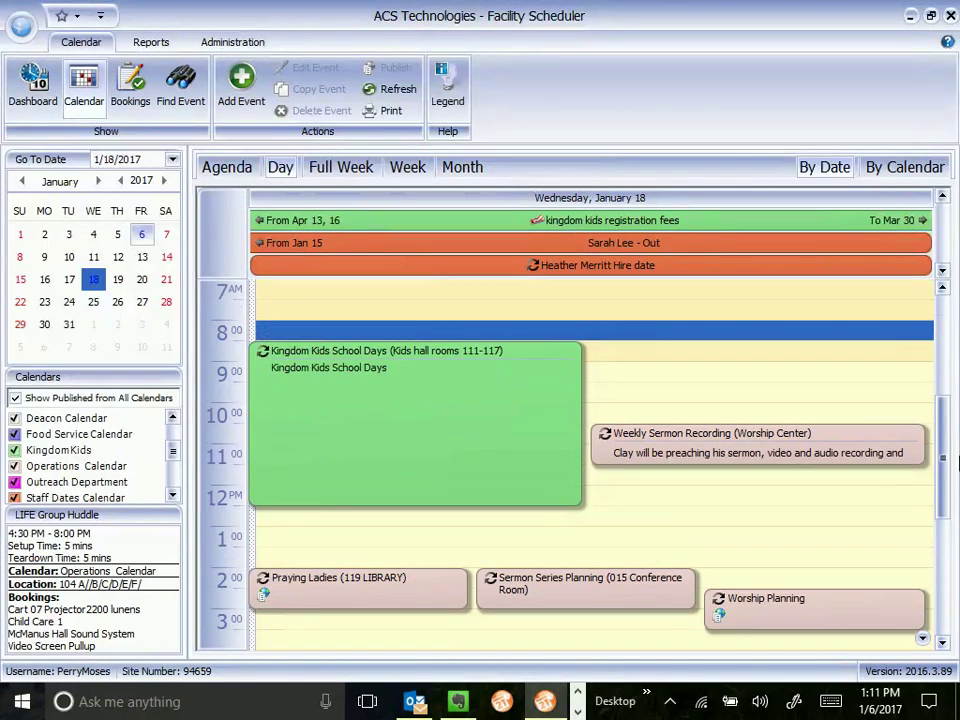
{"action": "mouse_move", "coordinate": [696, 248]}
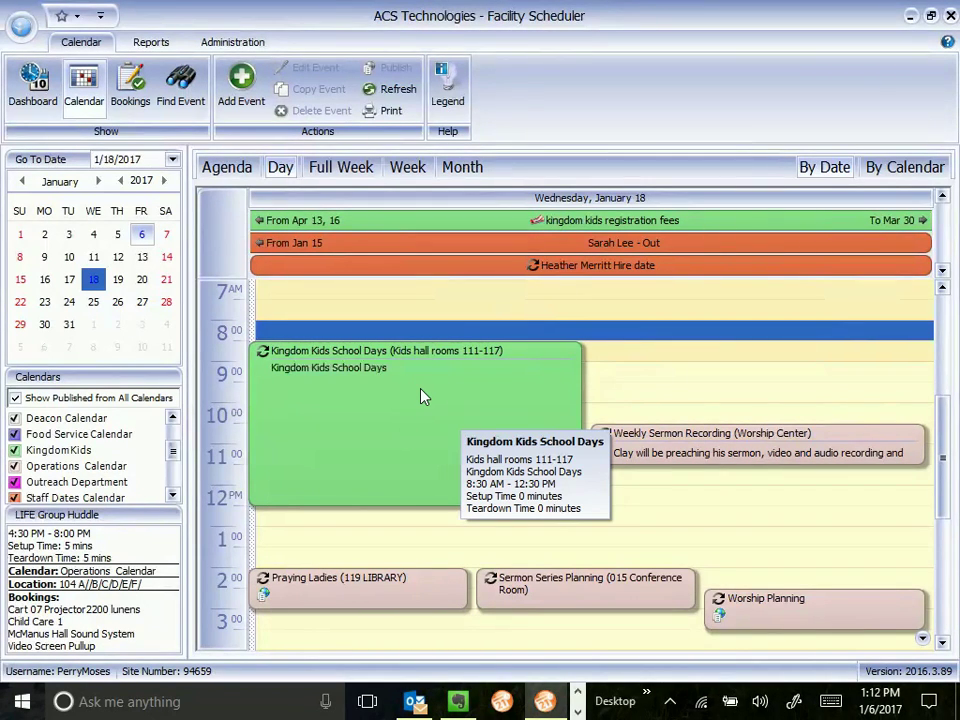
{"action": "left_click_drag", "start_coordinate": [939, 405], "coordinate": [939, 484]}
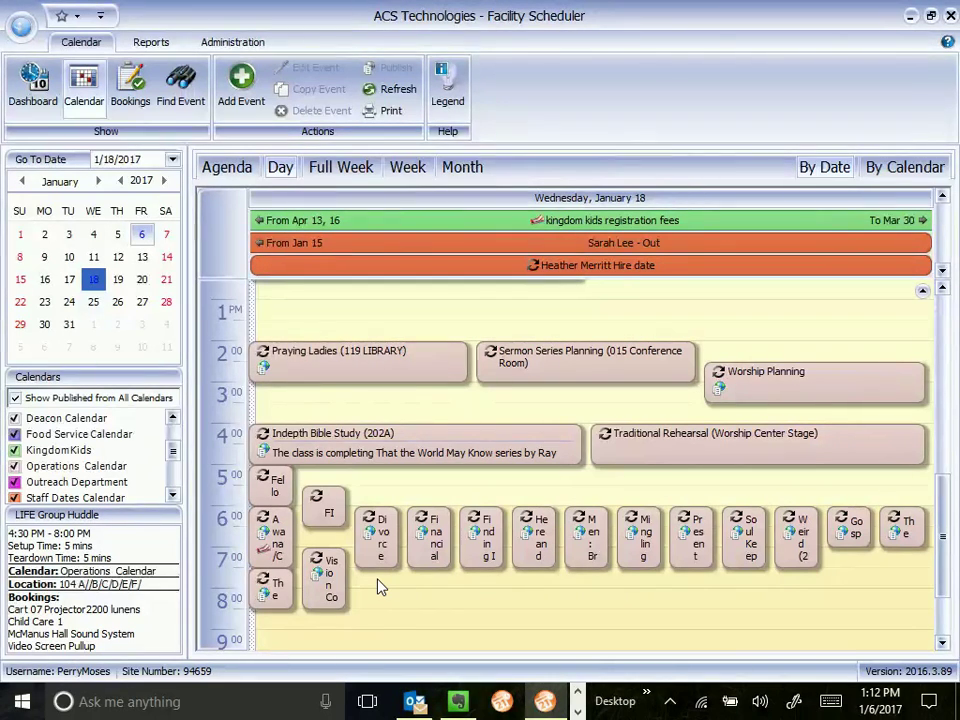
{"action": "left_click", "coordinate": [276, 589]}
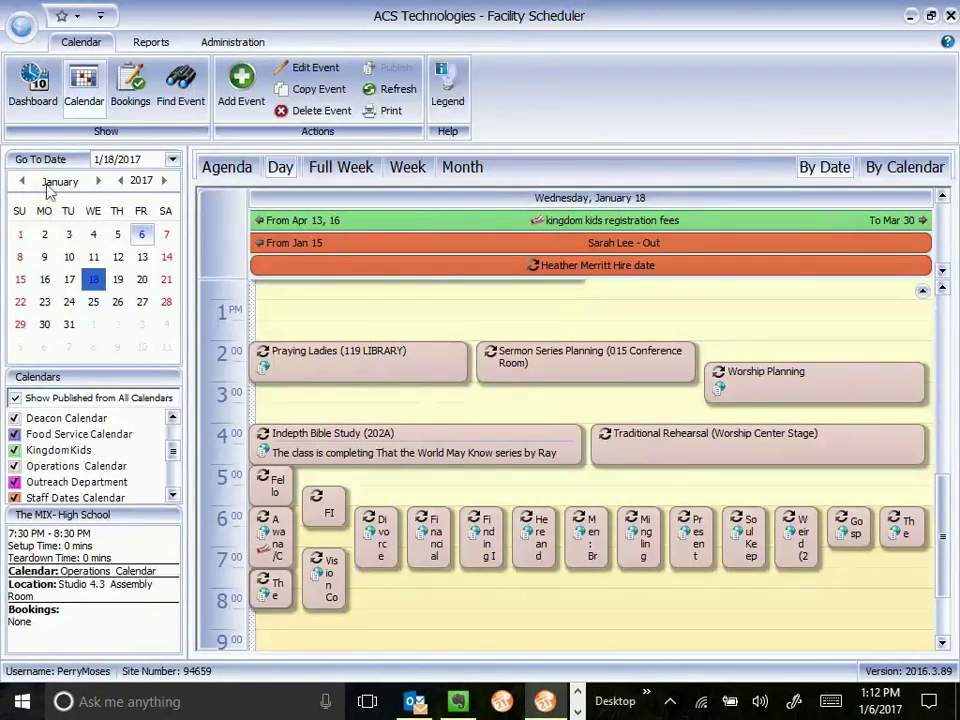
- Browse the schedule by month and year, visiting February 2017, February 2018, and March through May 2017, ending on April 18, 2017
{"action": "left_click", "coordinate": [98, 182]}
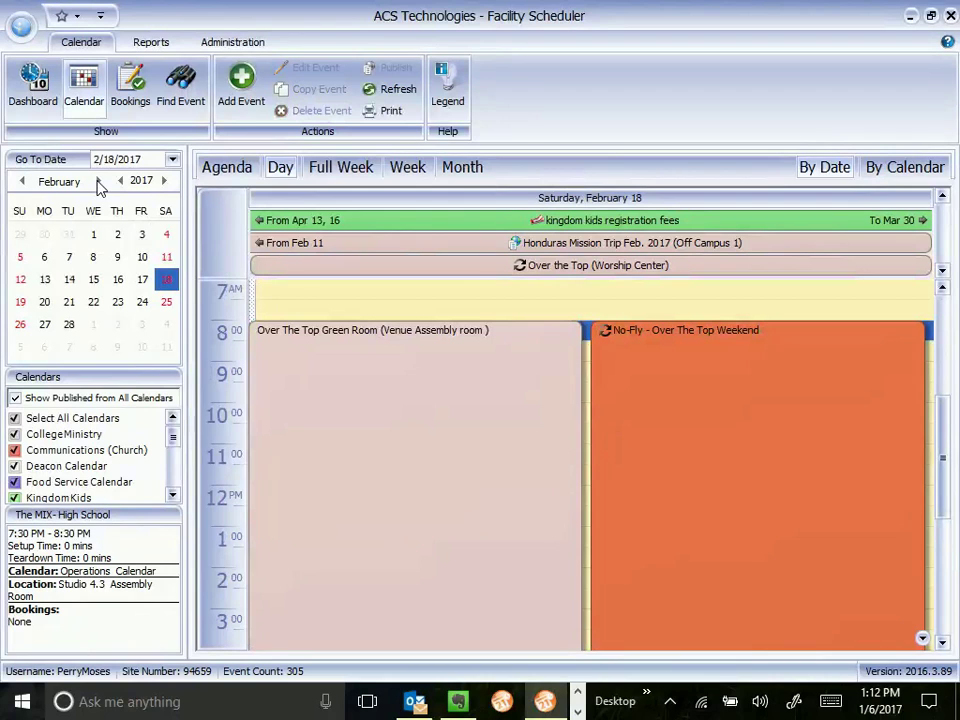
{"action": "left_click", "coordinate": [163, 181]}
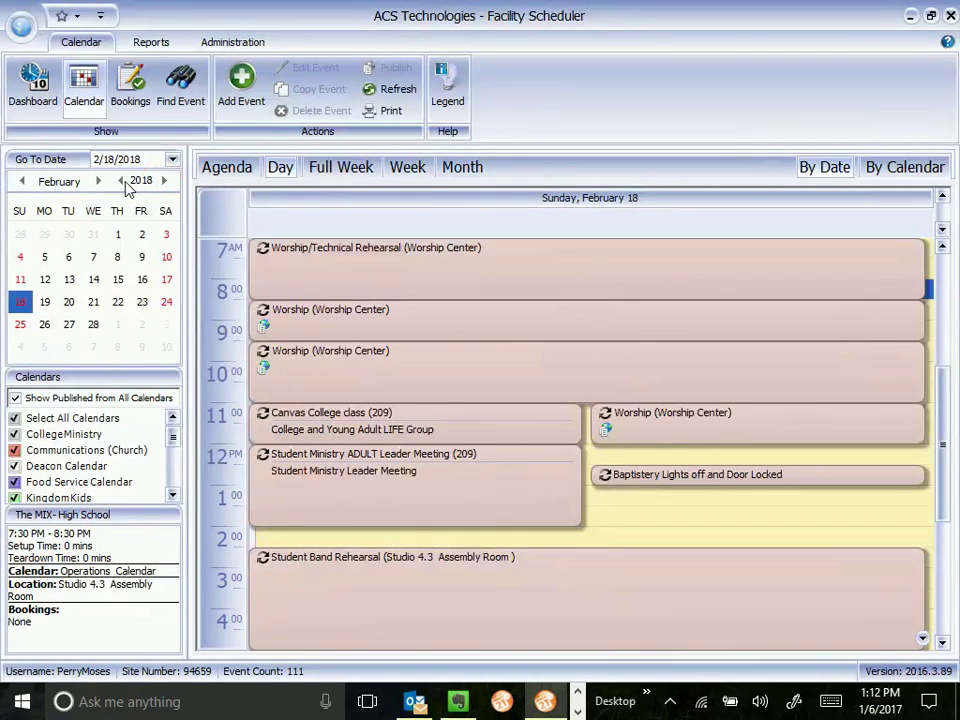
{"action": "left_click", "coordinate": [120, 181]}
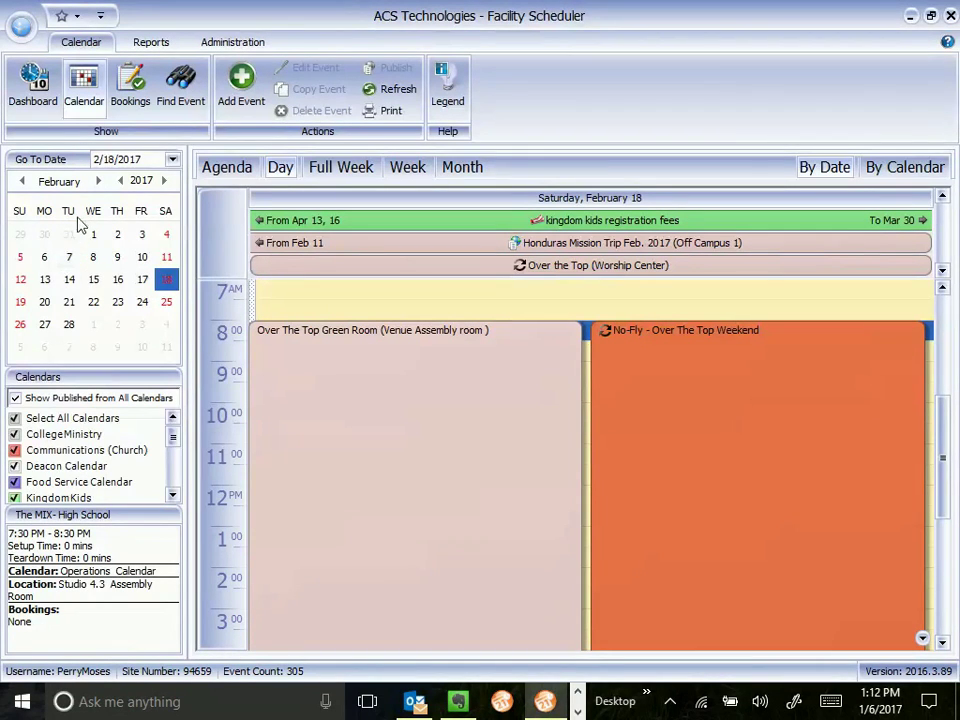
{"action": "left_click", "coordinate": [99, 182]}
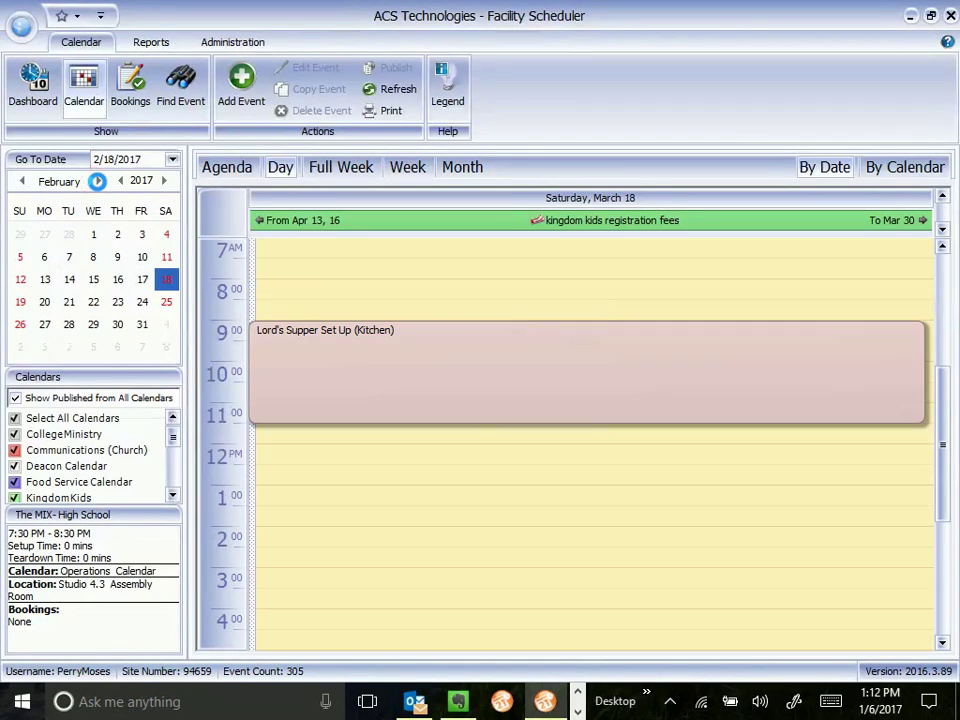
{"action": "left_click", "coordinate": [99, 182]}
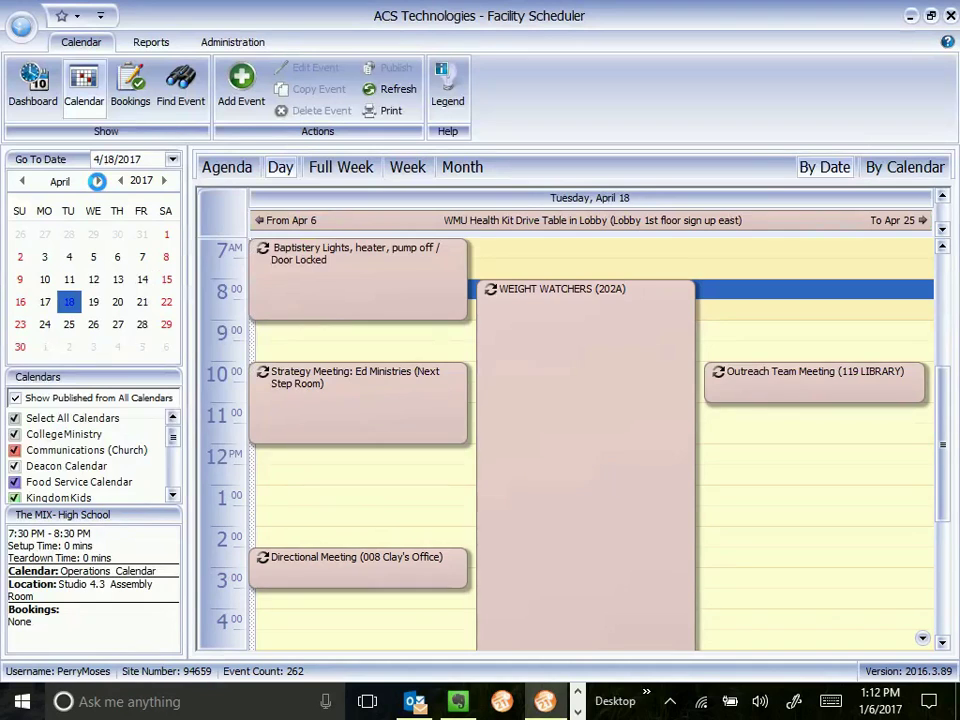
{"action": "left_click", "coordinate": [99, 182]}
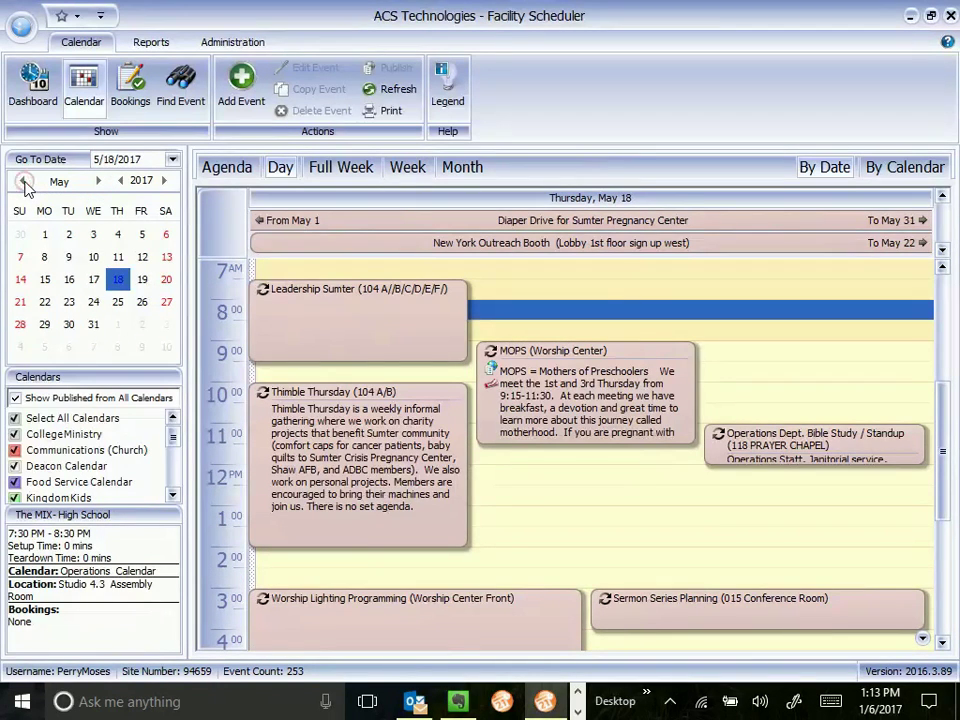
{"action": "left_click", "coordinate": [23, 182]}
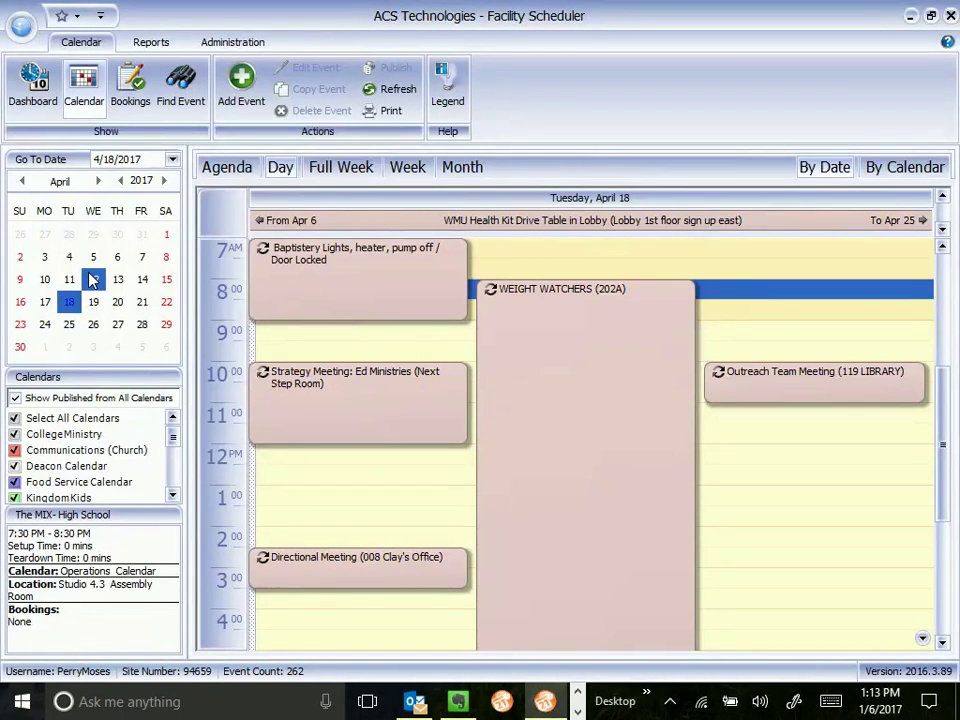
- Jump to today's date, January 6, 2017, with the date picker, visit January 18, and return to January 6
{"action": "left_click", "coordinate": [172, 162]}
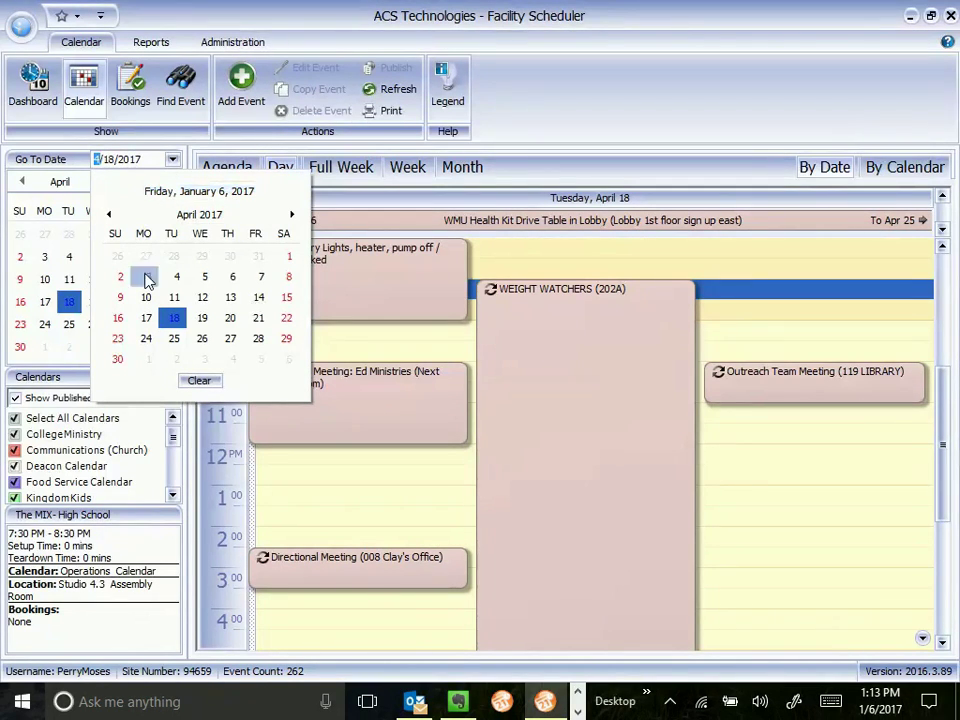
{"action": "left_click", "coordinate": [205, 194]}
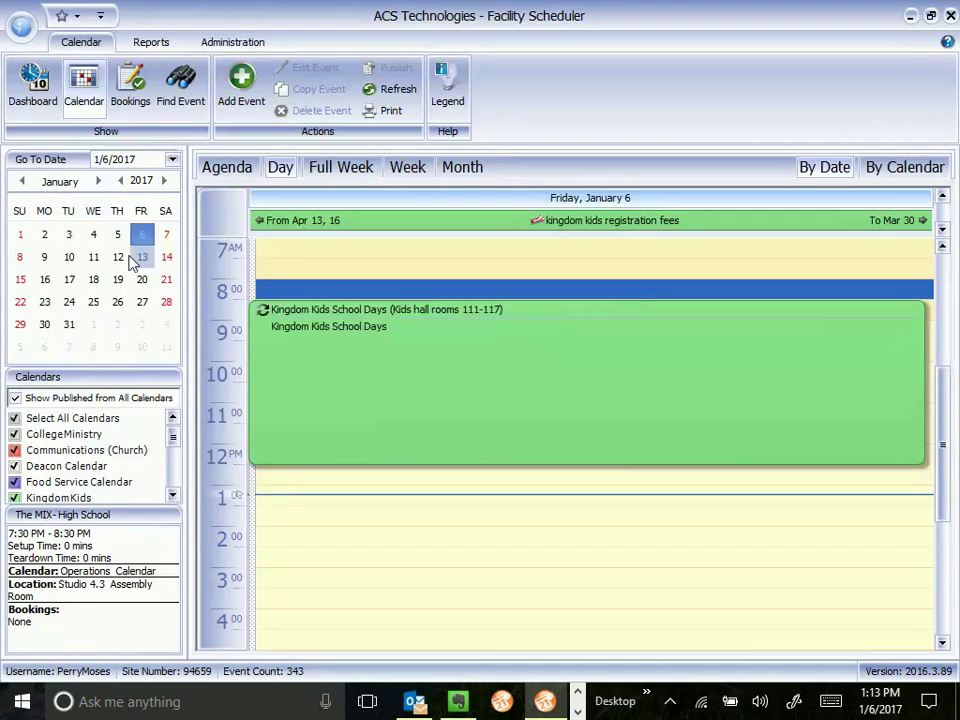
{"action": "left_click", "coordinate": [93, 279]}
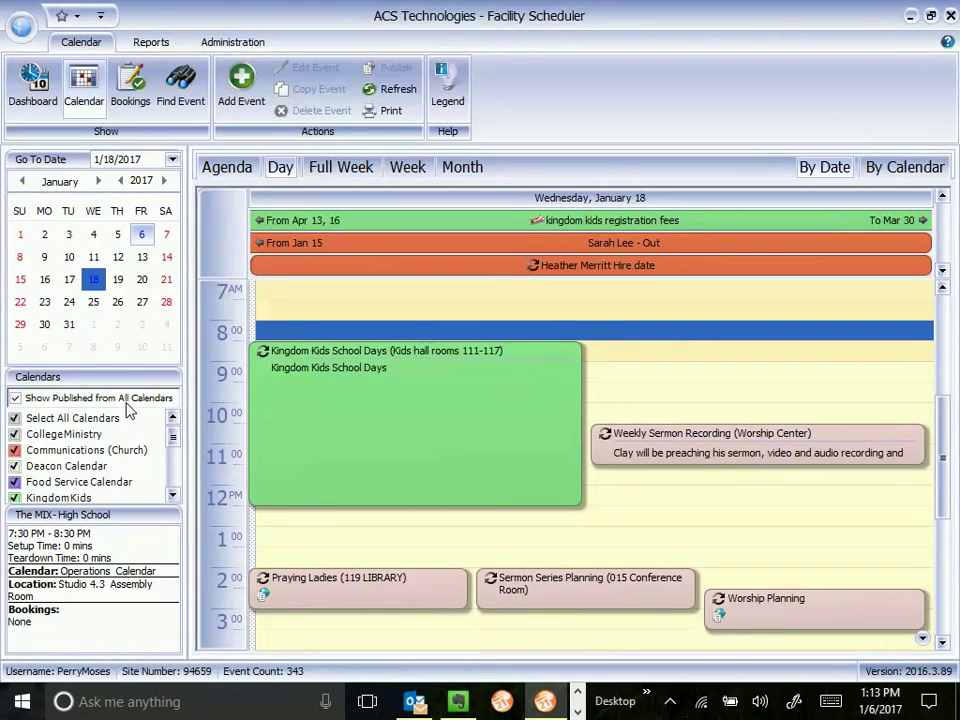
{"action": "left_click", "coordinate": [142, 237]}
{"action": "mouse_move", "coordinate": [336, 310]}
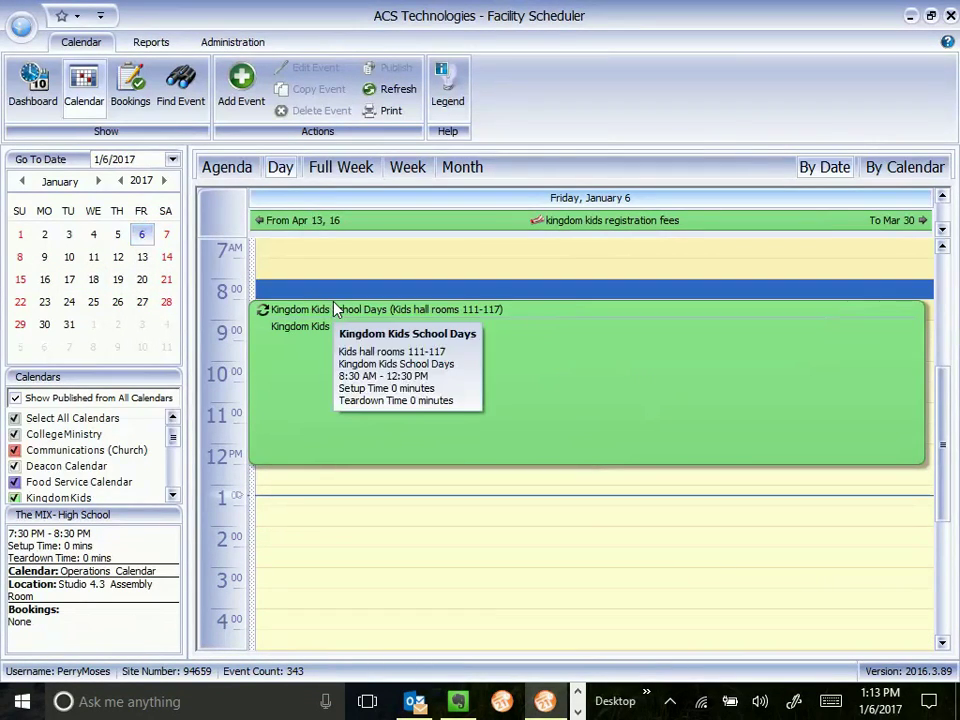
- Choose year 2018 and January in the date picker and go to January 6, 2018 to view that day's schedule
{"action": "left_click", "coordinate": [172, 162]}
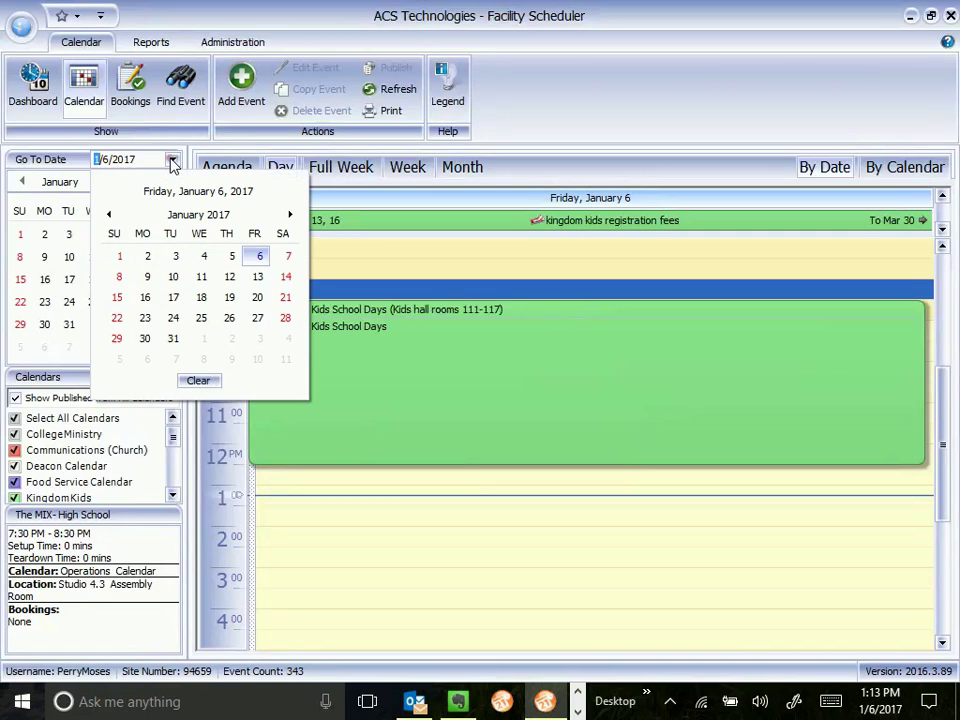
{"action": "left_click", "coordinate": [204, 216]}
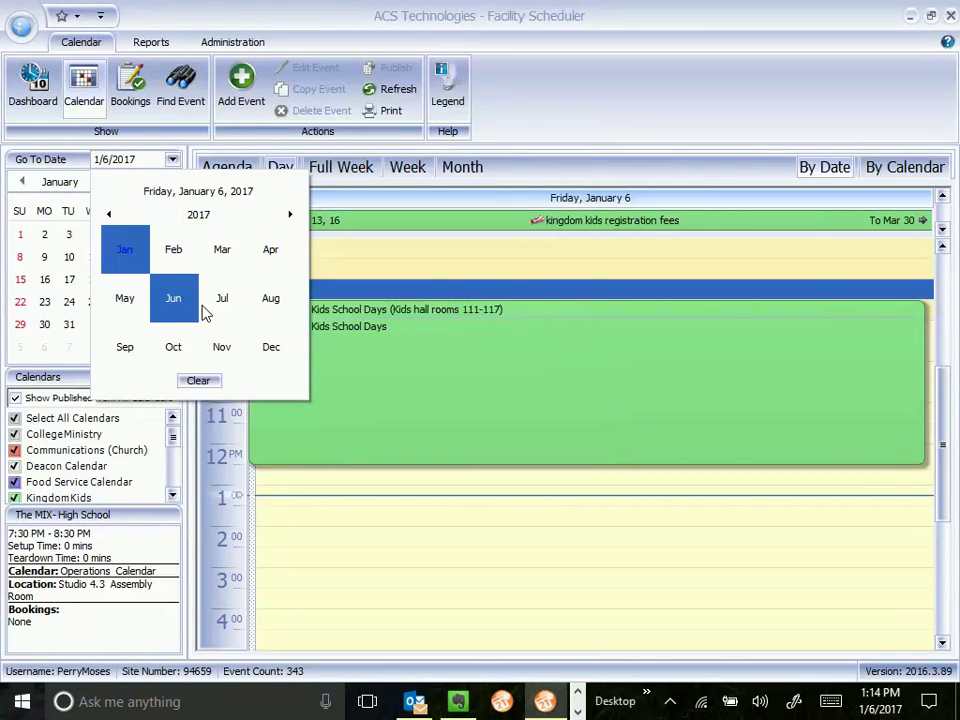
{"action": "left_click", "coordinate": [199, 216]}
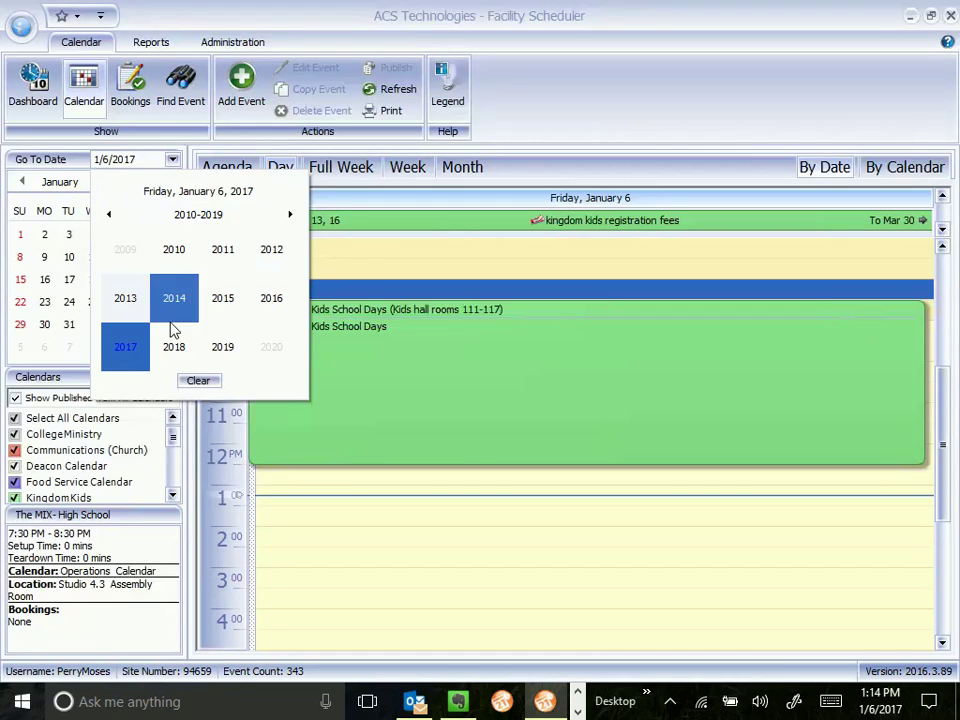
{"action": "left_click", "coordinate": [266, 270]}
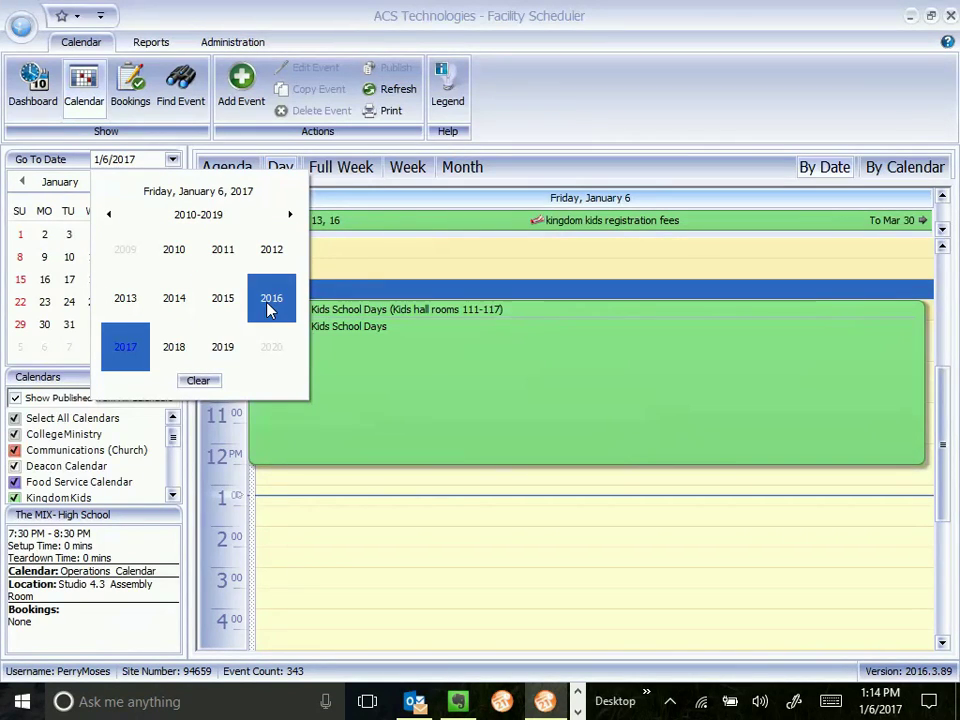
{"action": "left_click", "coordinate": [173, 355]}
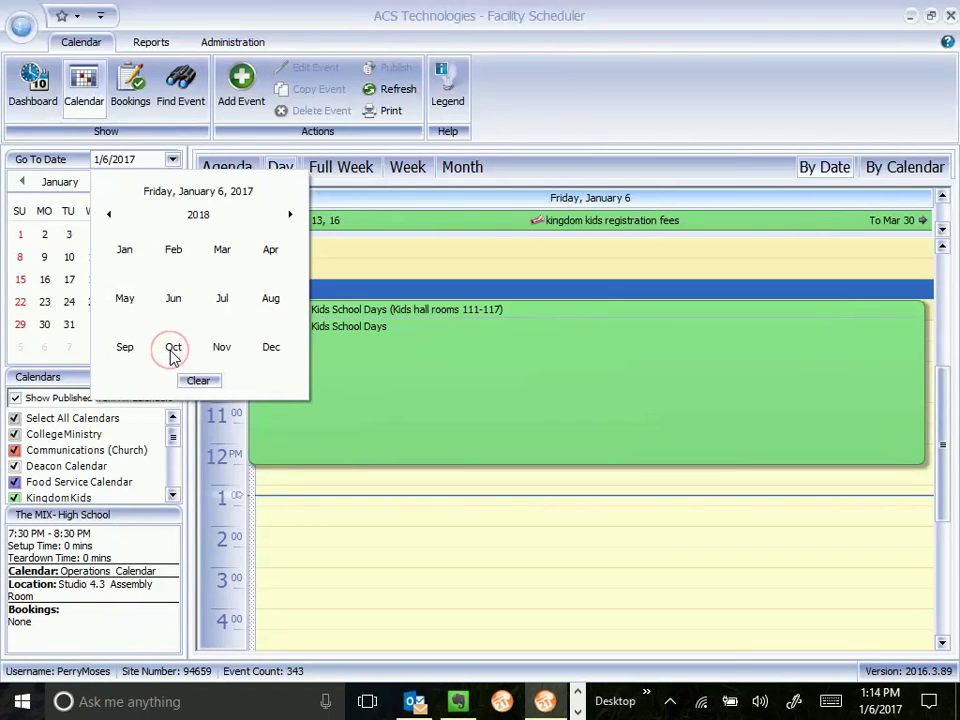
{"action": "left_click", "coordinate": [125, 257]}
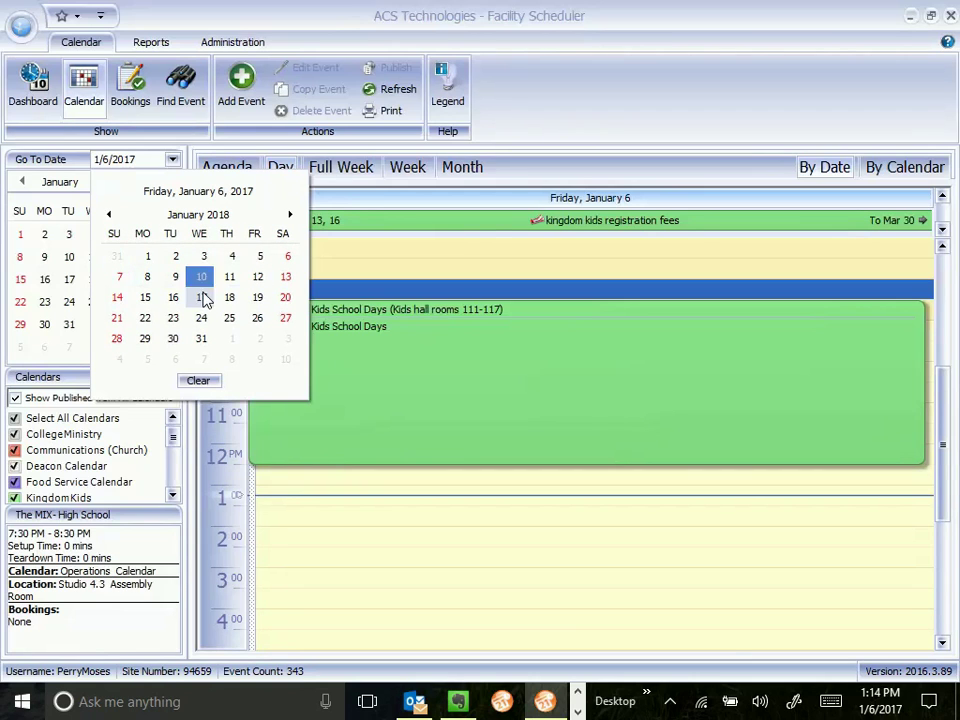
{"action": "left_click", "coordinate": [288, 261]}
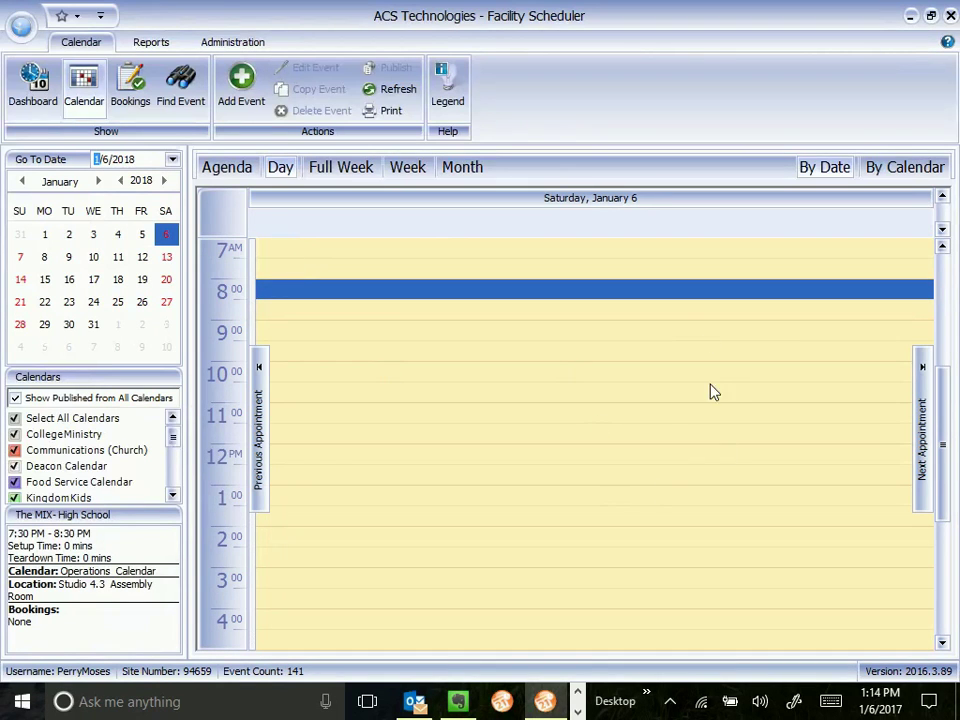
{"action": "left_click_drag", "start_coordinate": [939, 399], "coordinate": [784, 440]}
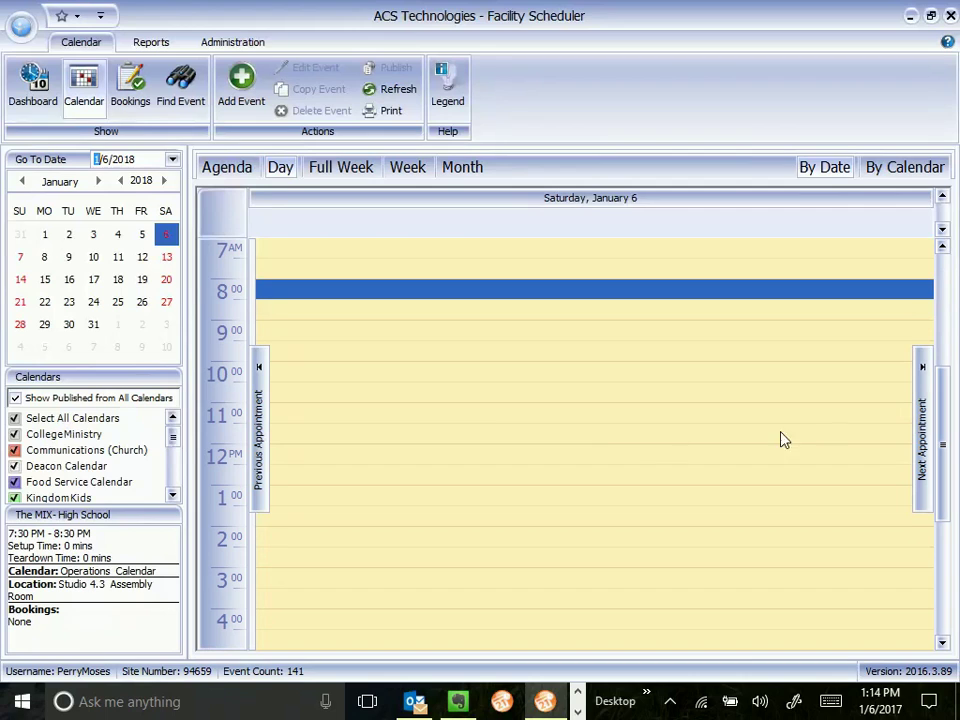
- Choose year 2017 and July in the date picker and view the schedule for July 12, 2017
{"action": "left_click", "coordinate": [172, 159]}
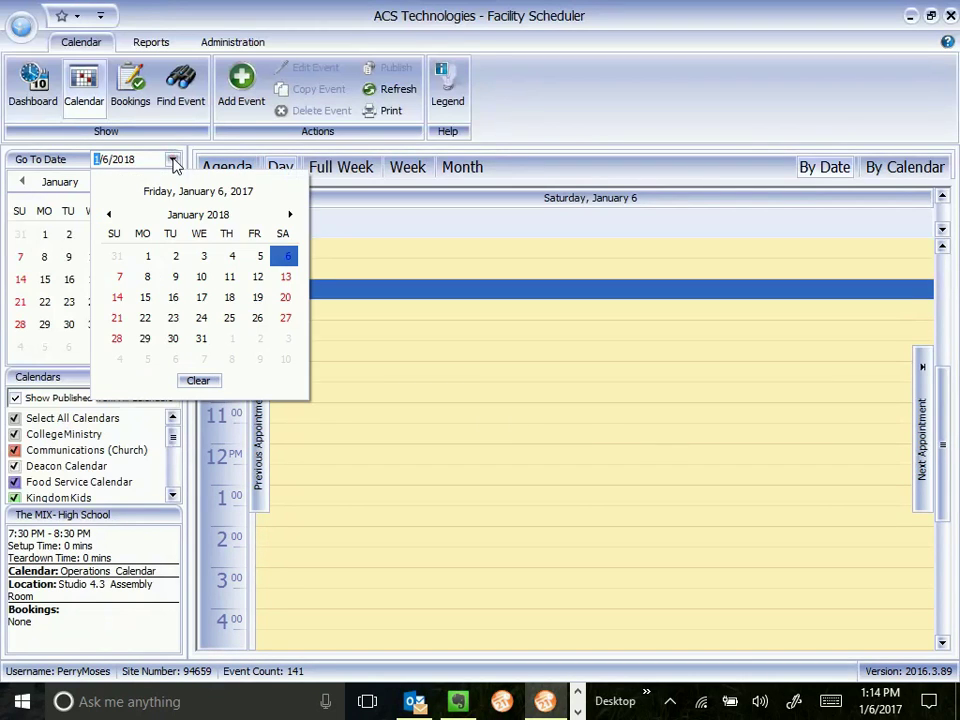
{"action": "left_click", "coordinate": [200, 216]}
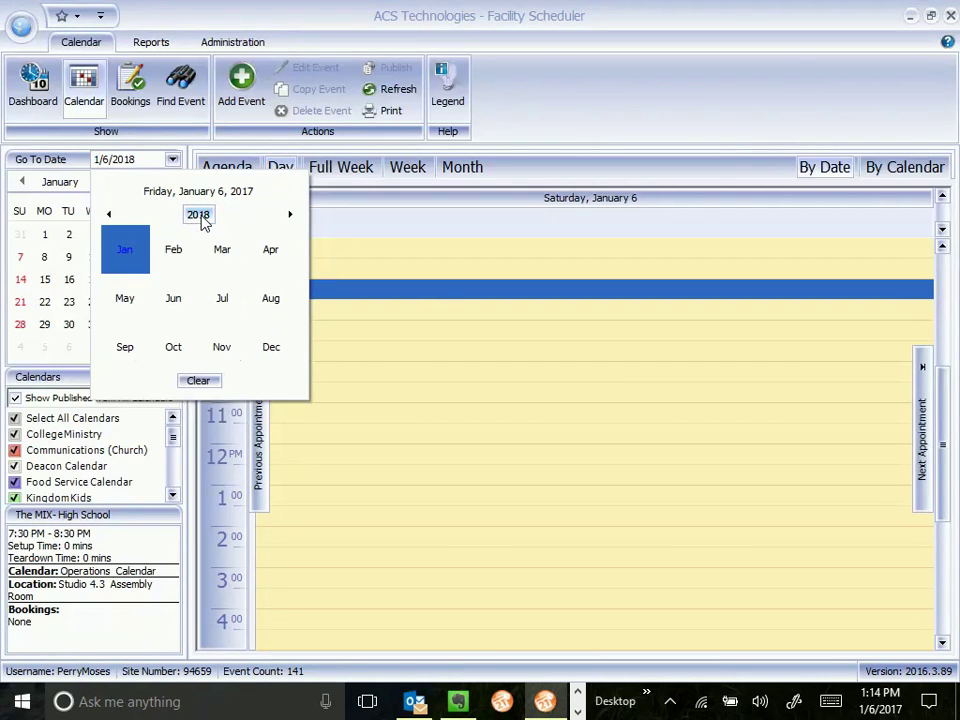
{"action": "left_click", "coordinate": [200, 216]}
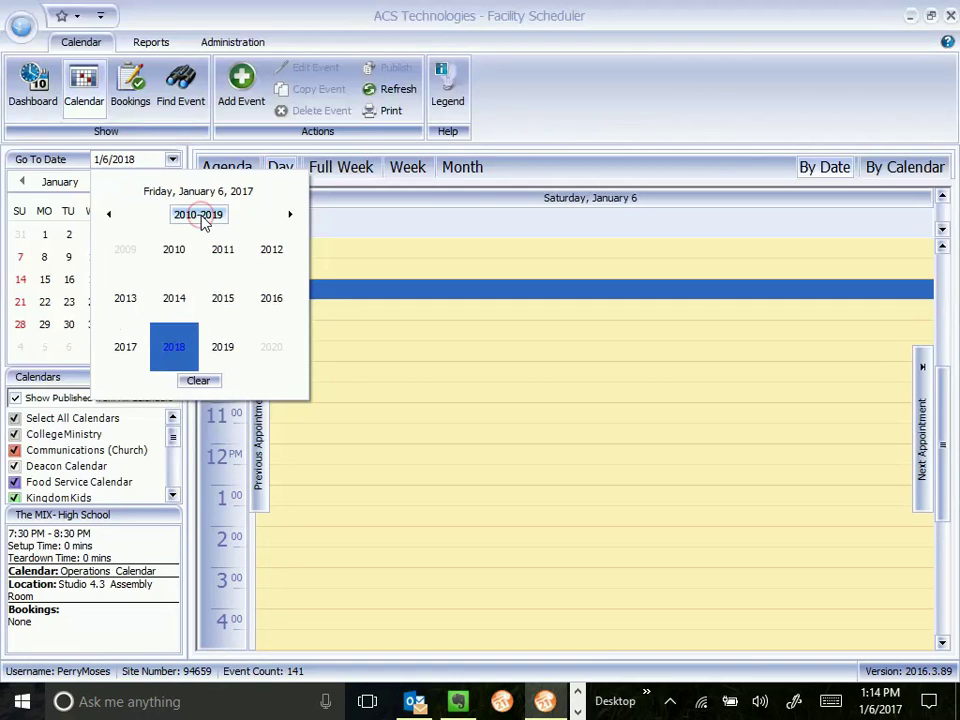
{"action": "left_click", "coordinate": [139, 352]}
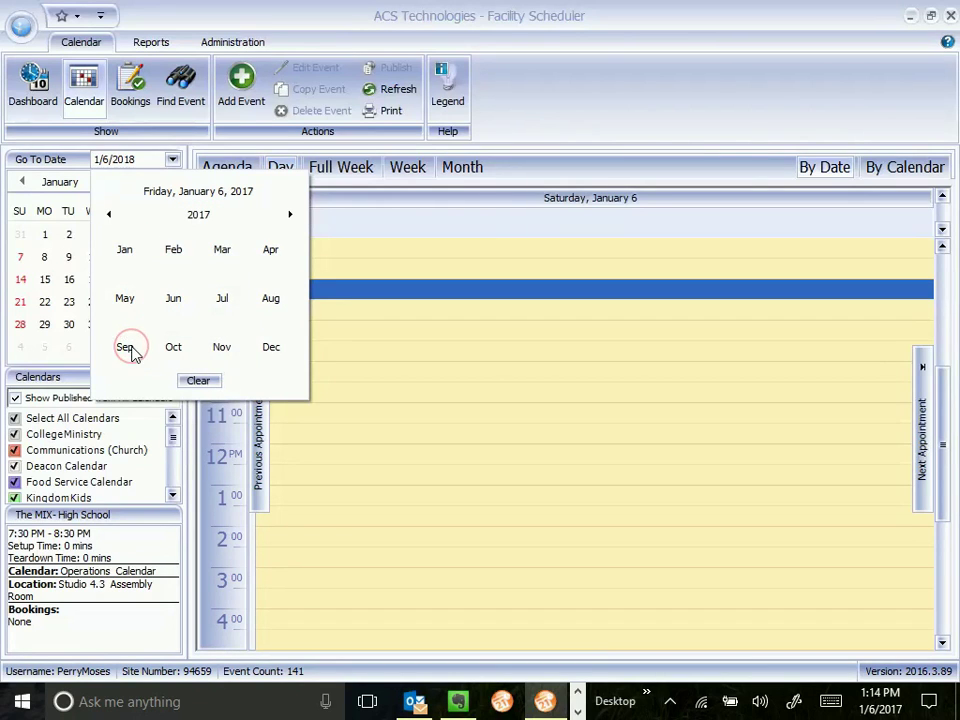
{"action": "left_click", "coordinate": [233, 313]}
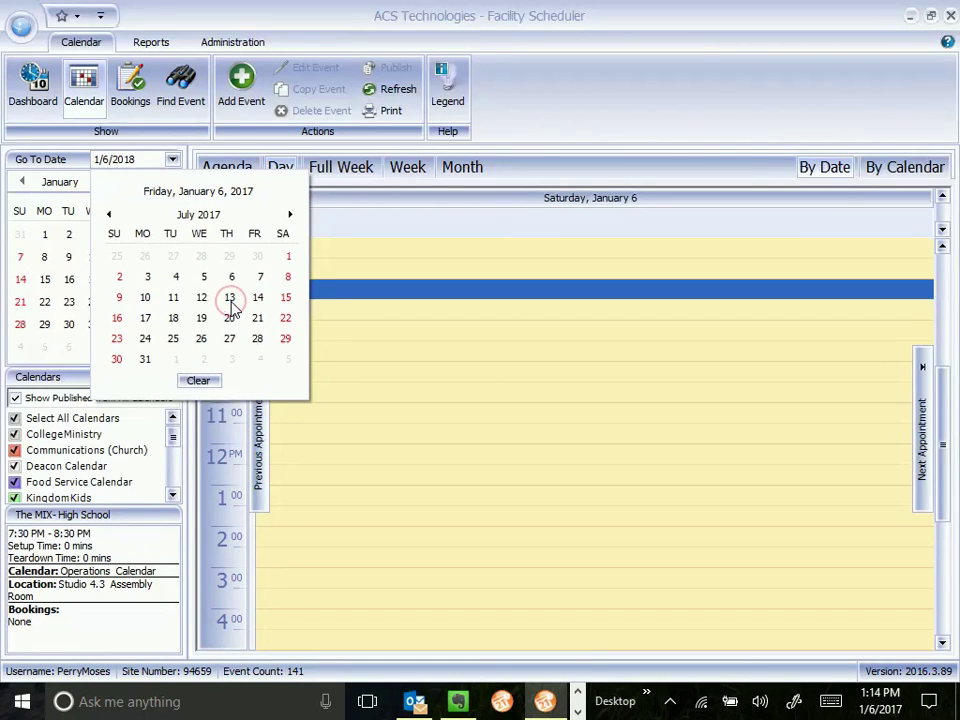
{"action": "left_click", "coordinate": [203, 306]}
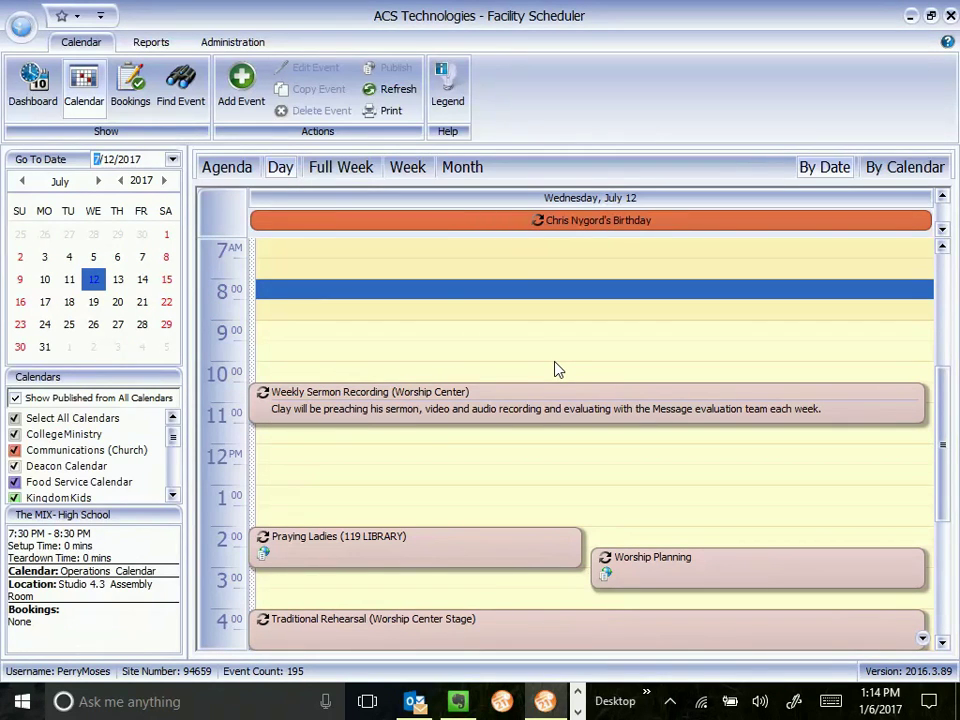
- Return the day view to today's date, Friday, January 6, 2017, and check the Kingdom Kids School Days event
{"action": "left_click", "coordinate": [173, 160]}
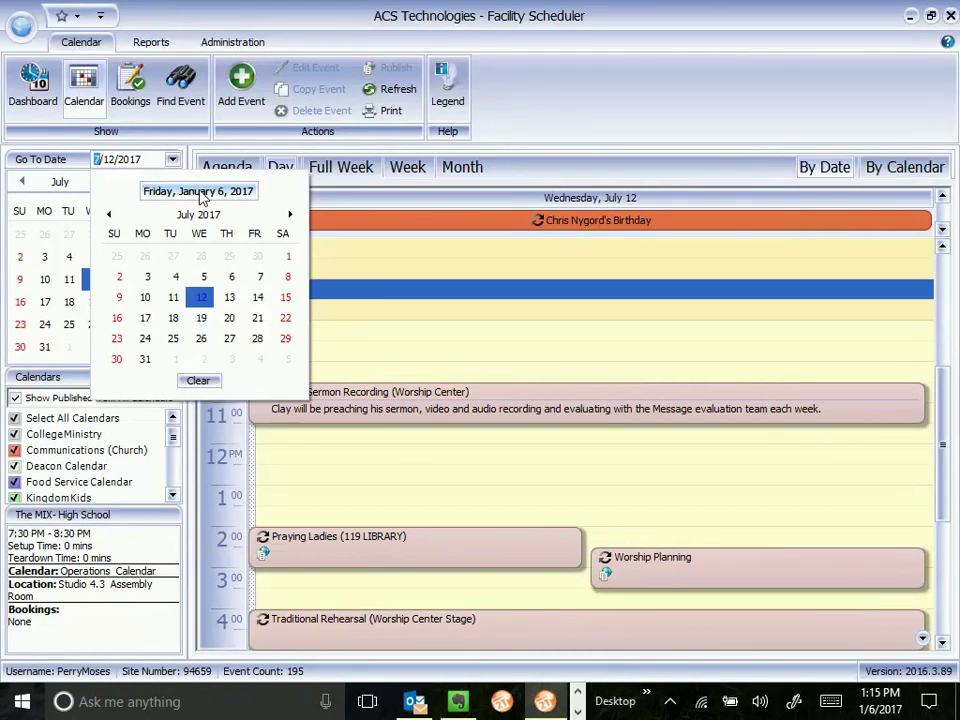
{"action": "left_click", "coordinate": [198, 192]}
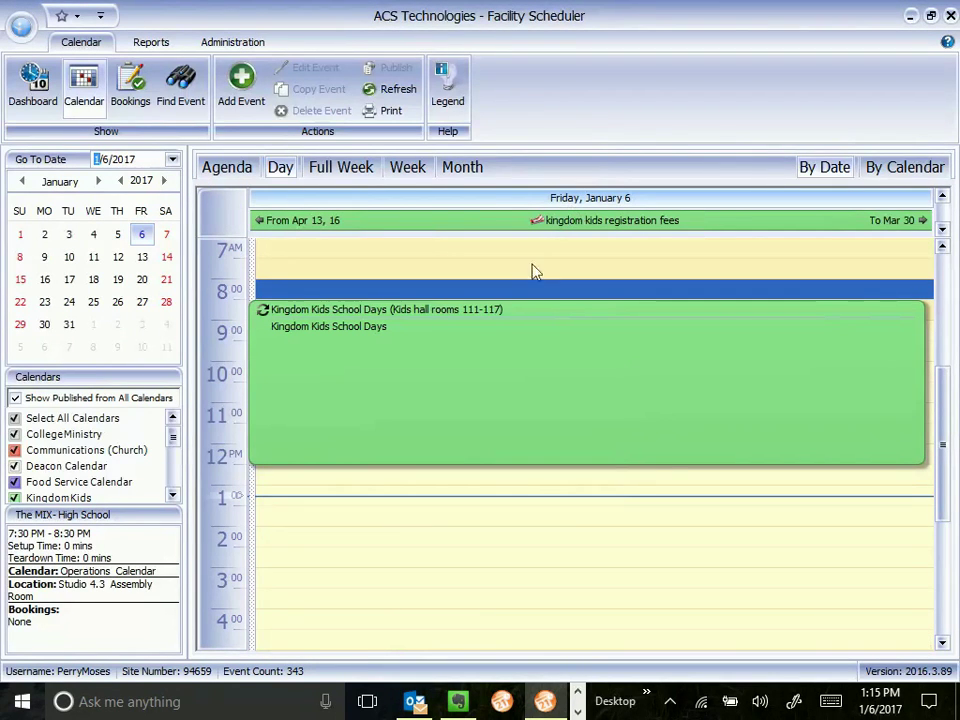
{"action": "mouse_move", "coordinate": [527, 391]}
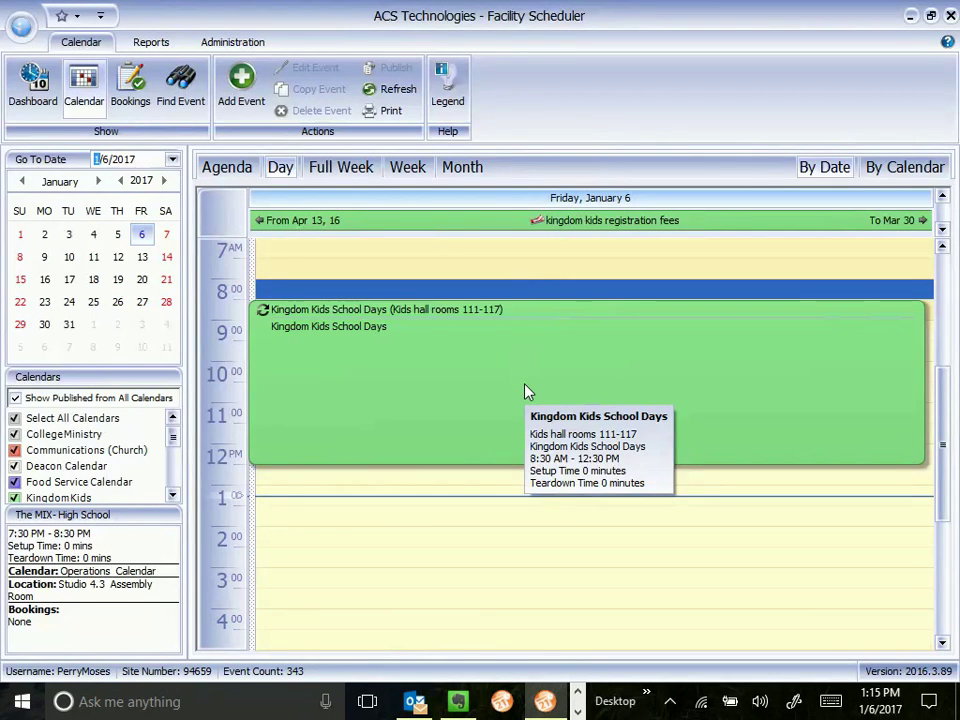
- Find events matching "special needs" and view the details of the Special Needs Banquet dated 12/13/2016, then close them
{"action": "left_click", "coordinate": [185, 92]}
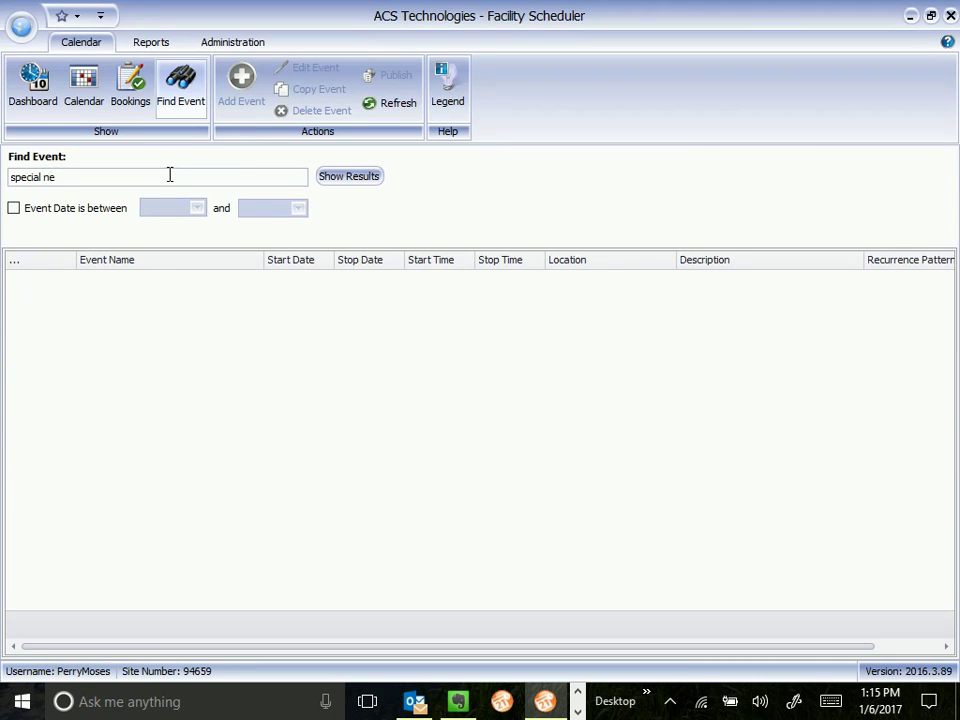
{"action": "left_click", "coordinate": [343, 180]}
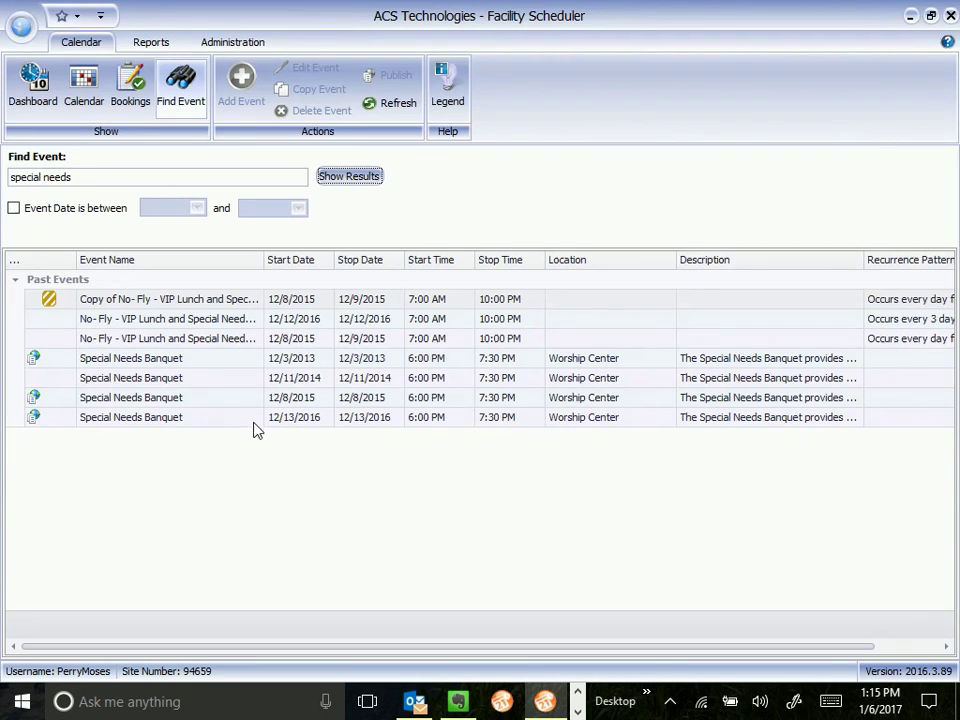
{"action": "left_click", "coordinate": [182, 421]}
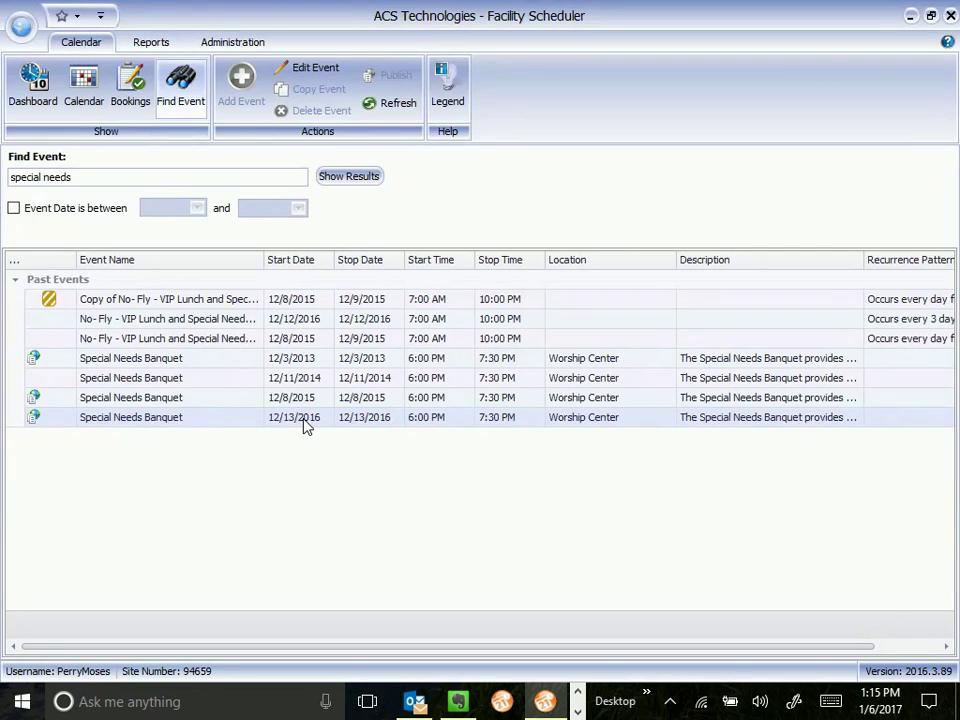
{"action": "double_click", "coordinate": [253, 422]}
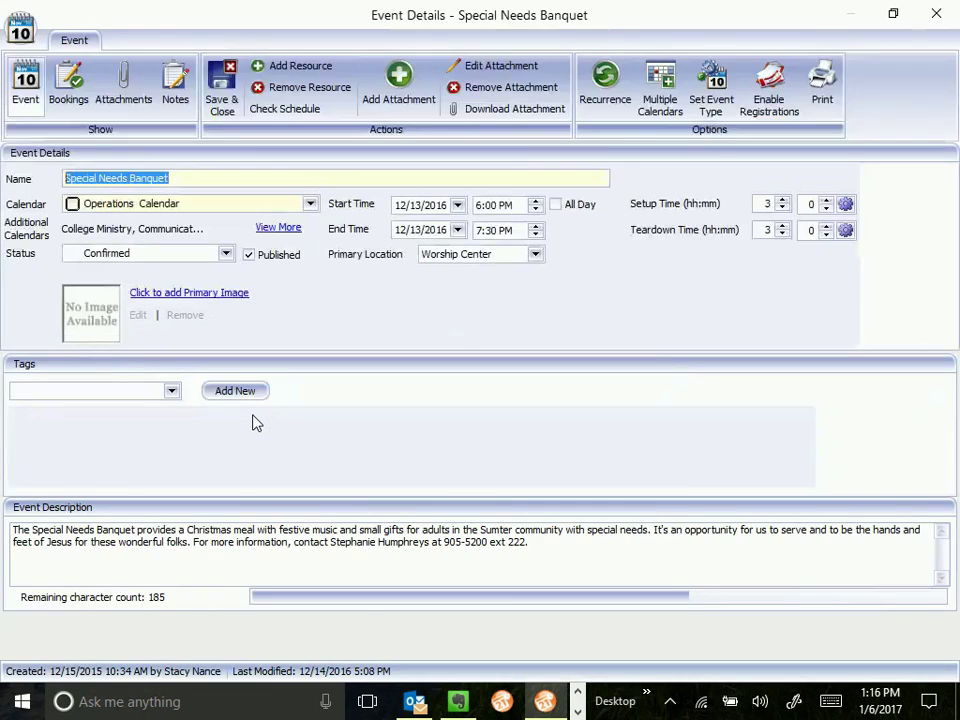
{"action": "left_click", "coordinate": [948, 17]}
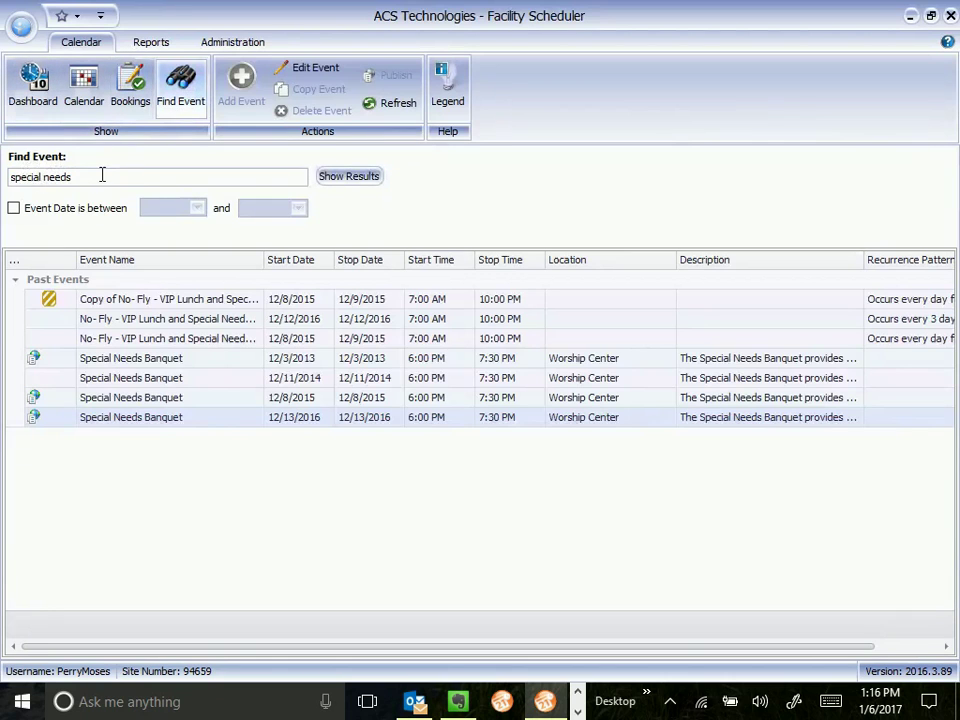
- Enable the event date range filter for the search and set its start date to 1/1/2016
{"action": "left_click", "coordinate": [15, 209]}
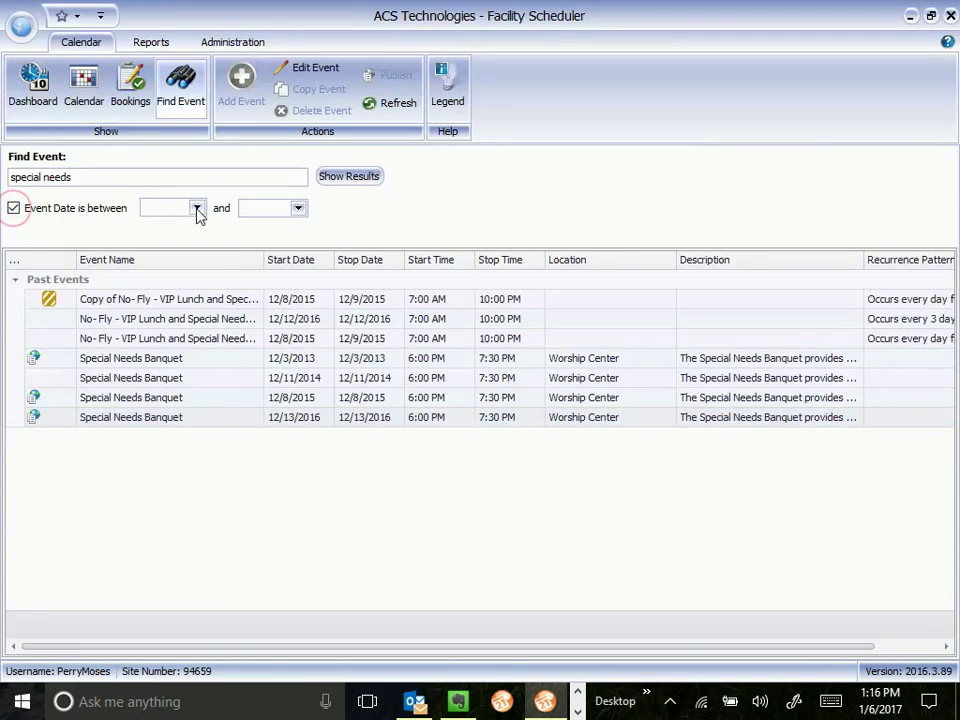
{"action": "left_click", "coordinate": [197, 208]}
{"action": "left_click", "coordinate": [249, 265]}
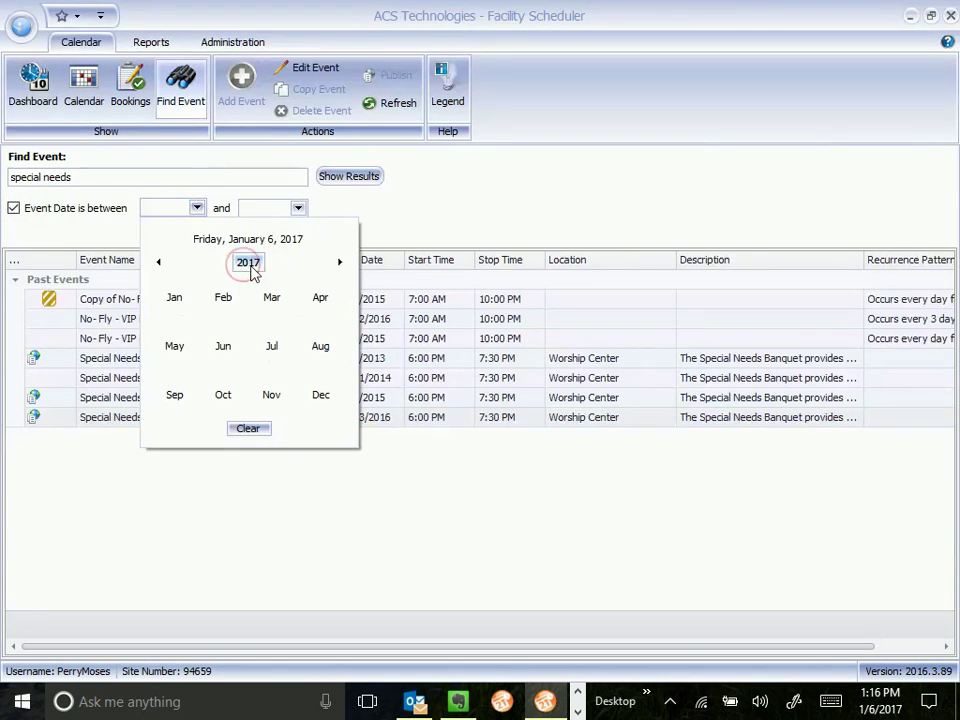
{"action": "left_click", "coordinate": [158, 262]}
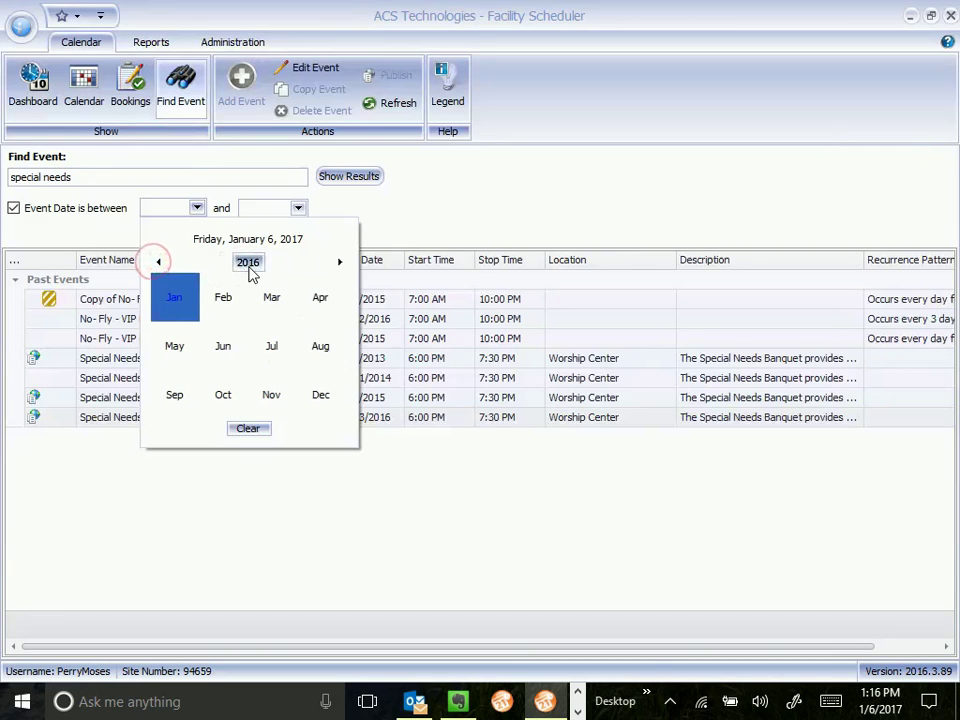
{"action": "left_click", "coordinate": [249, 264]}
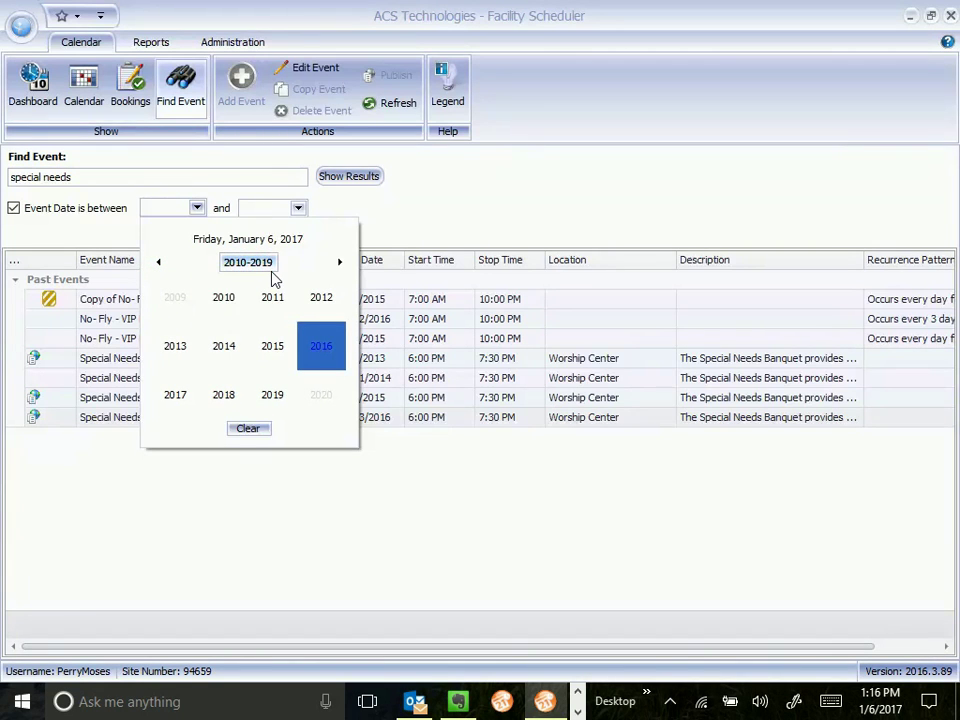
{"action": "left_click", "coordinate": [326, 350]}
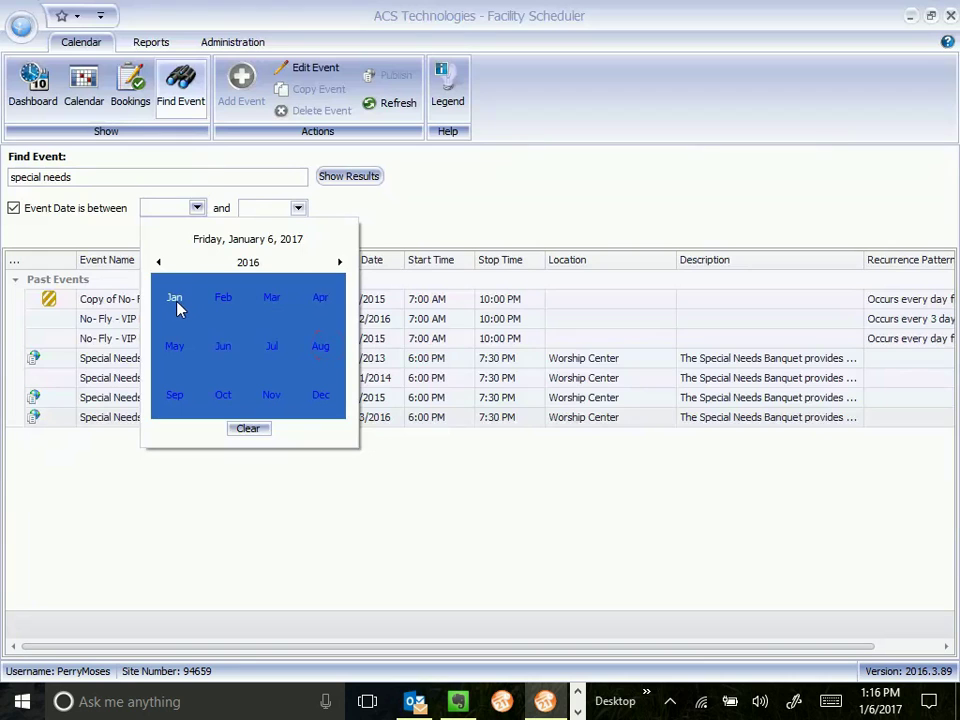
{"action": "left_click", "coordinate": [175, 302]}
{"action": "left_click", "coordinate": [304, 312]}
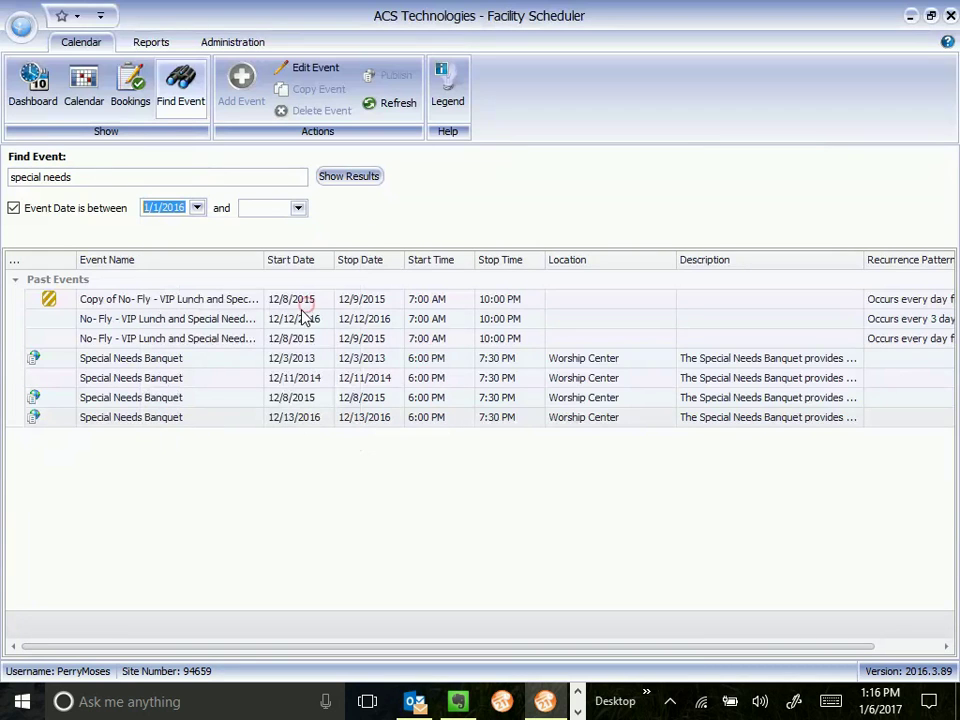
- Set the end date of the event search range to 12/31/2016
{"action": "left_click", "coordinate": [298, 207]}
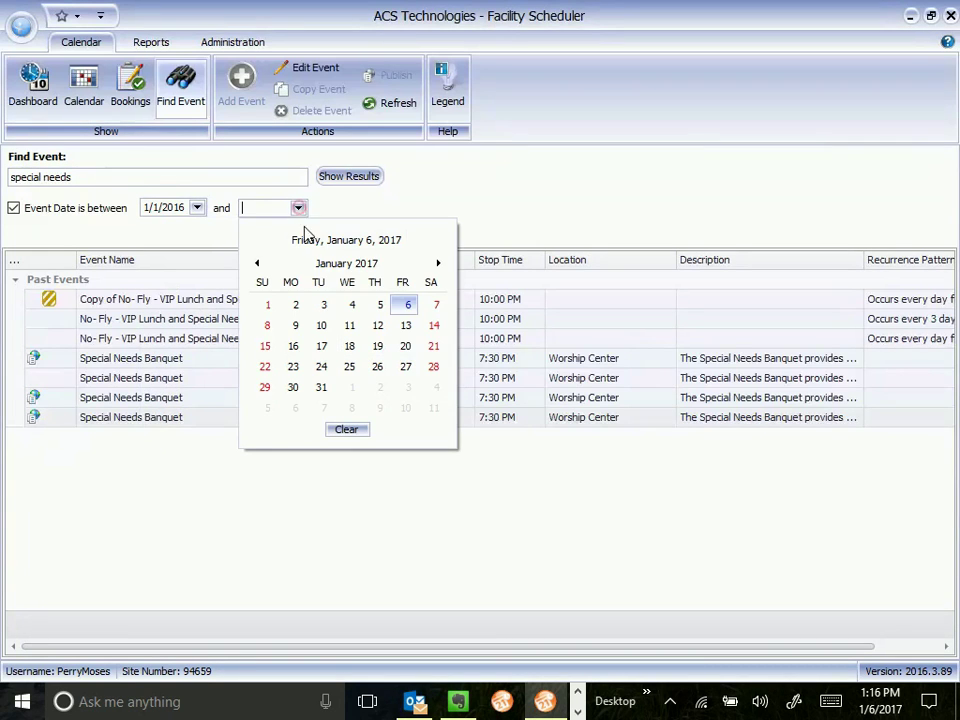
{"action": "left_click", "coordinate": [345, 264]}
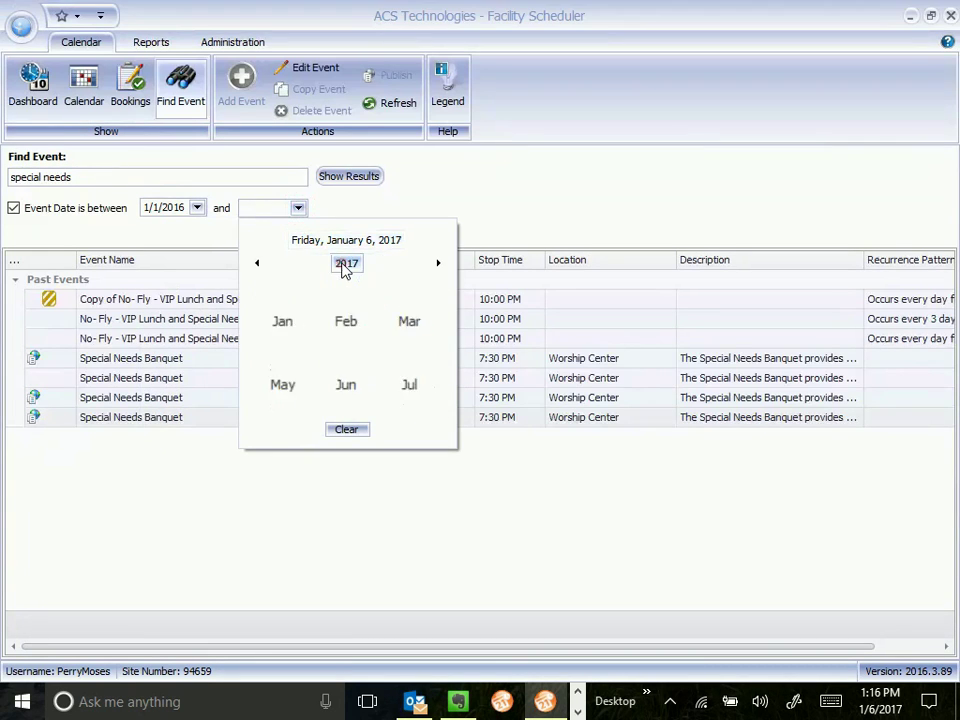
{"action": "left_click", "coordinate": [259, 264]}
{"action": "left_click", "coordinate": [346, 265]}
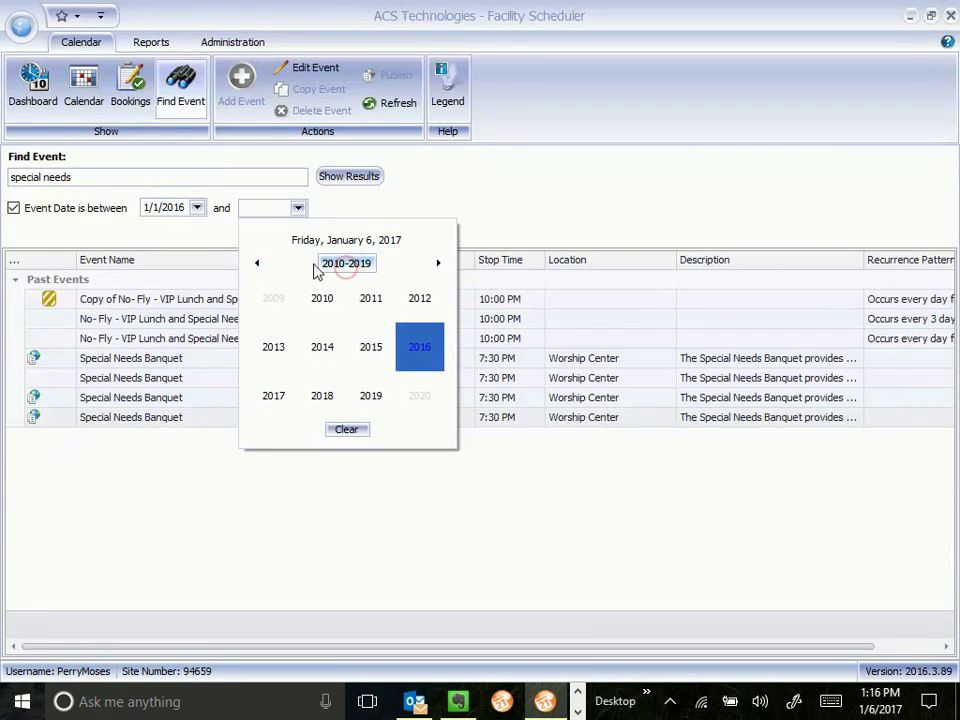
{"action": "left_click", "coordinate": [257, 264]}
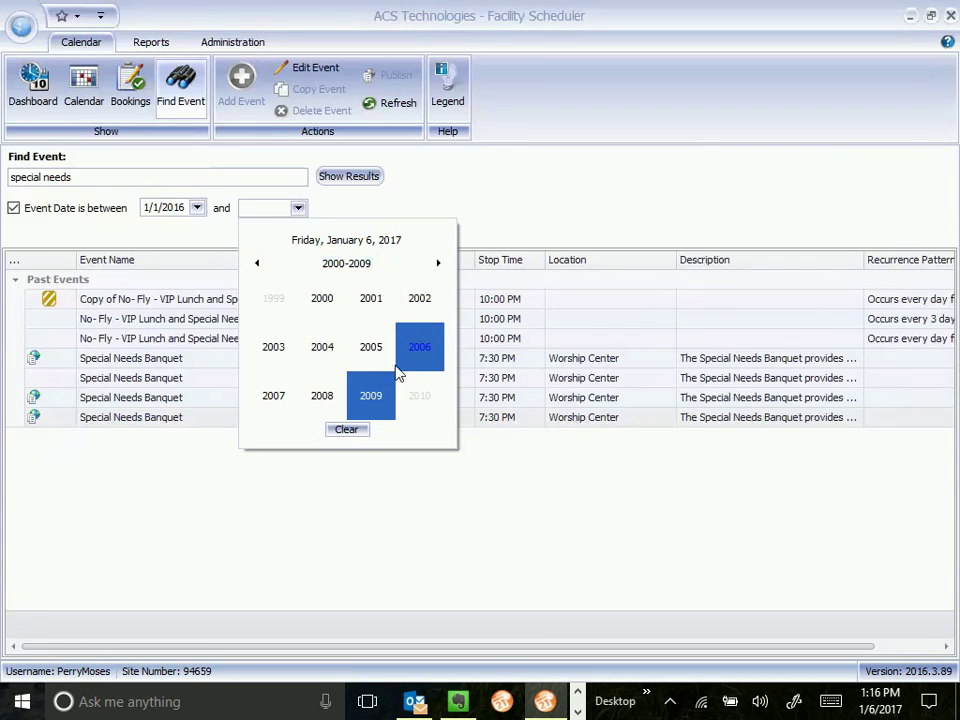
{"action": "left_click", "coordinate": [440, 264]}
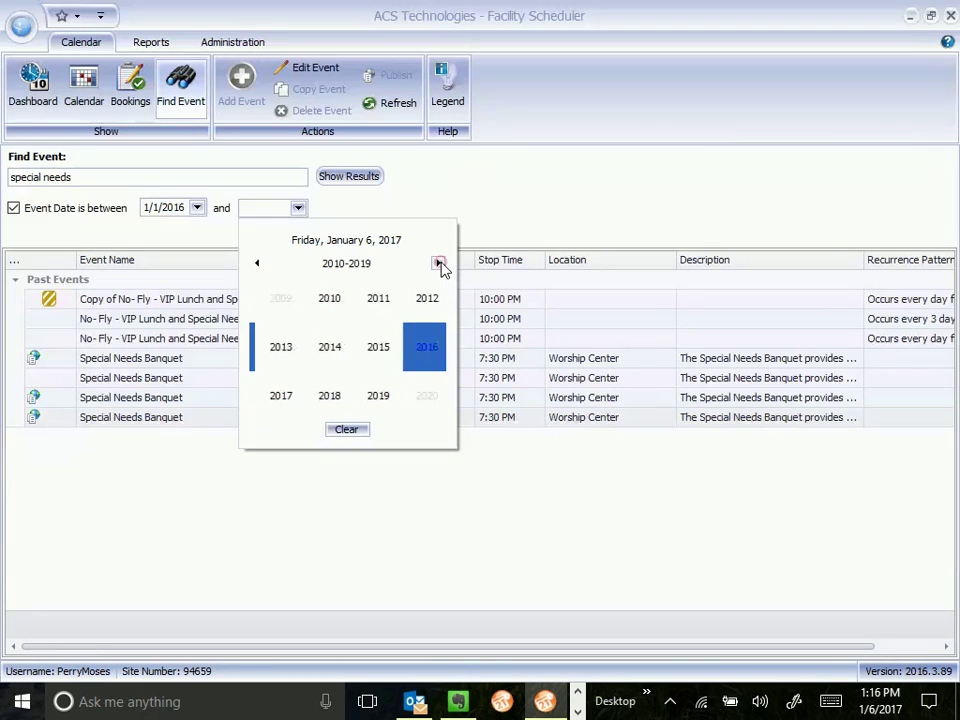
{"action": "left_click", "coordinate": [420, 356]}
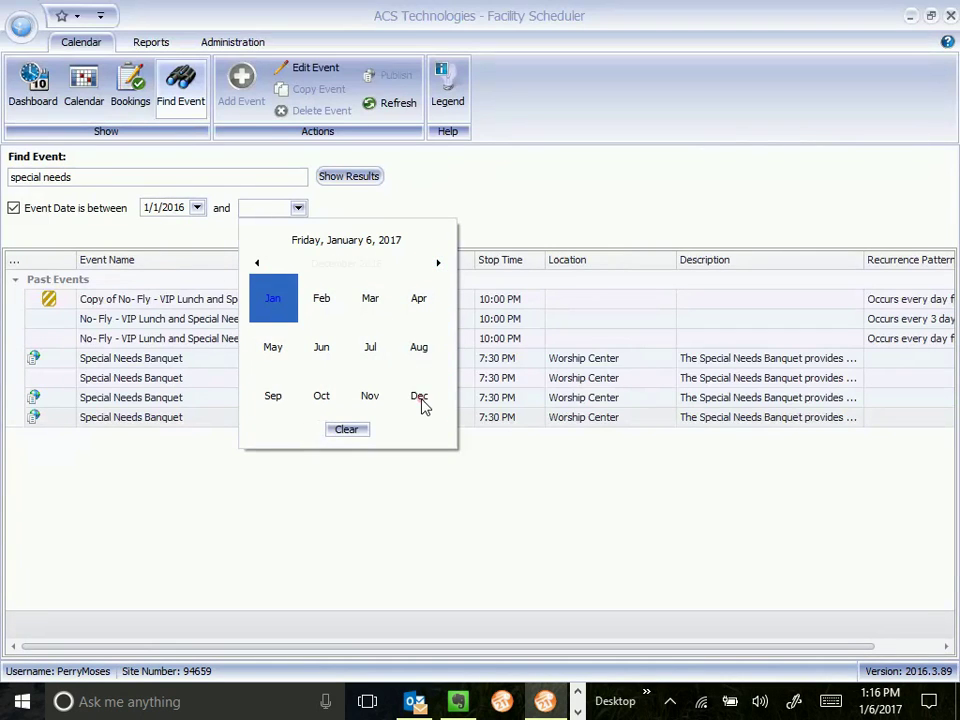
{"action": "left_click", "coordinate": [420, 397]}
{"action": "left_click", "coordinate": [437, 397]}
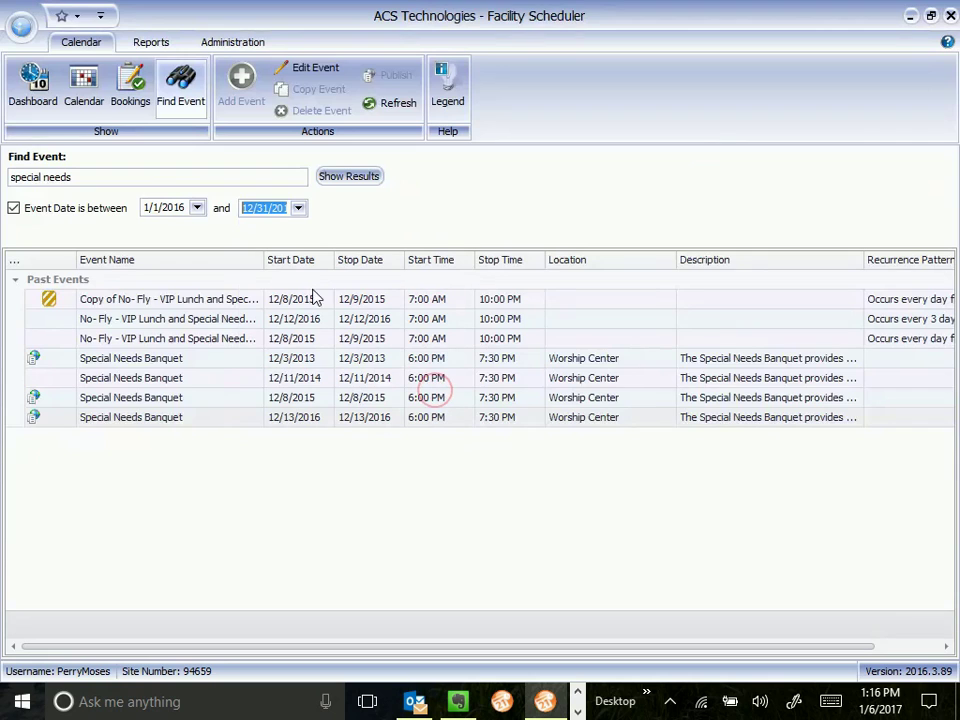
- Run the "special needs" search within the 2016 date range, and return to the calendar
{"action": "left_click", "coordinate": [352, 178]}
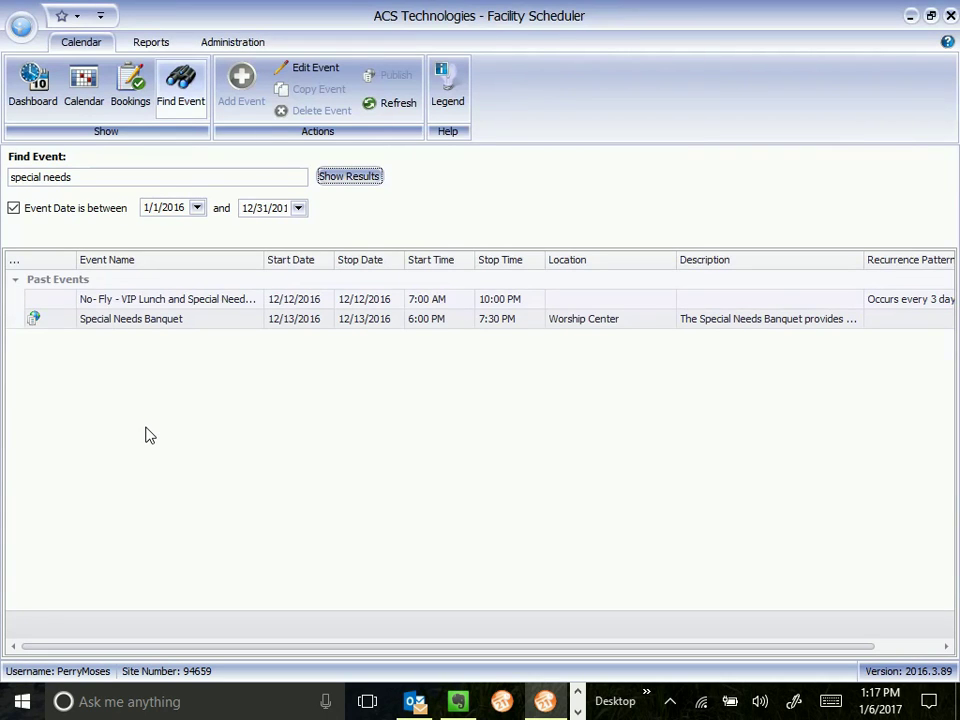
{"action": "left_click", "coordinate": [84, 82]}
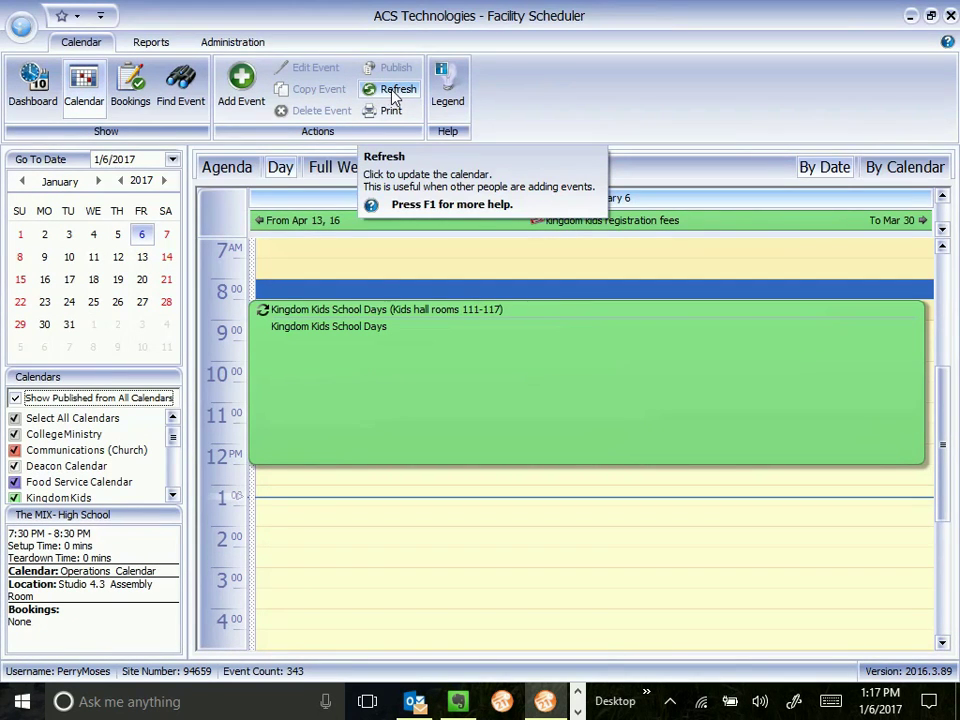
- Select the 2:30 PM slot on Friday, January 6, and refresh the calendar
{"action": "mouse_move", "coordinate": [534, 418]}
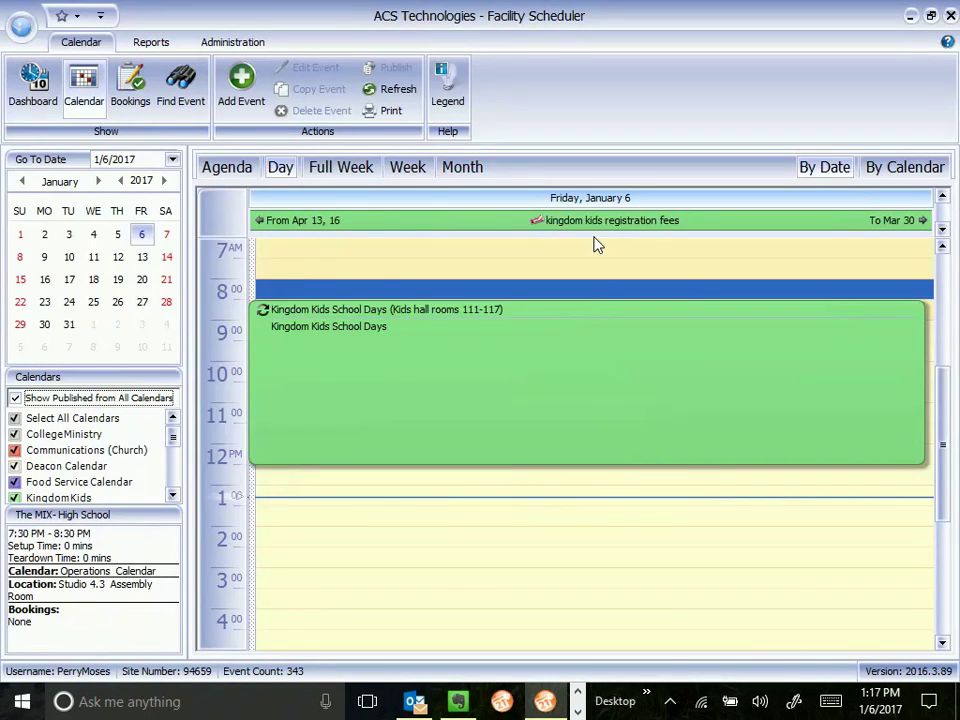
{"action": "left_click", "coordinate": [490, 560]}
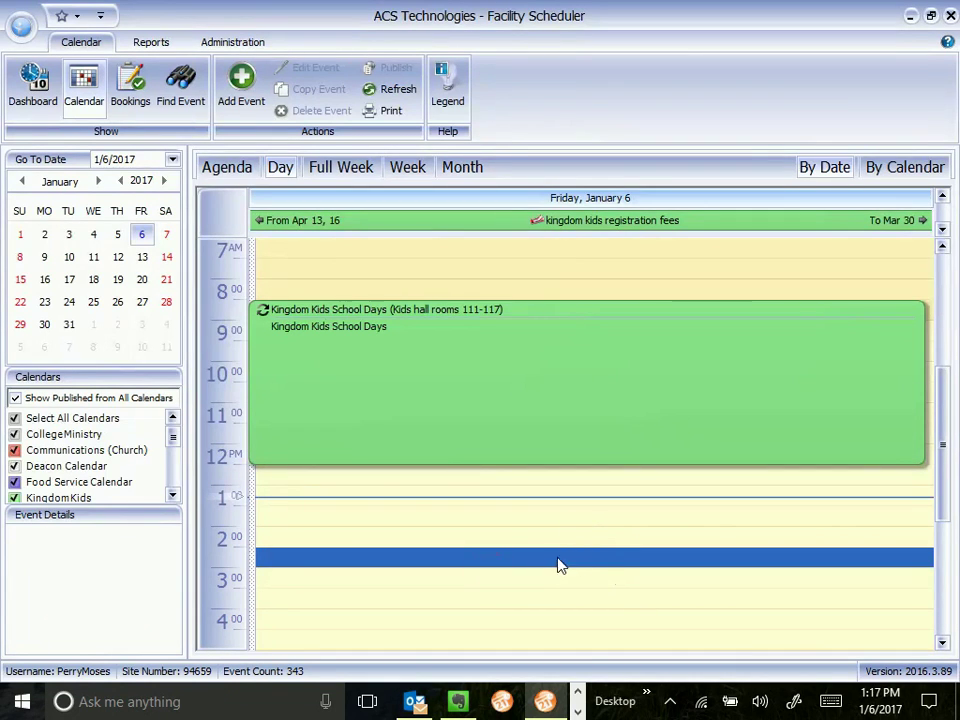
{"action": "left_click", "coordinate": [398, 90]}
{"action": "mouse_move", "coordinate": [443, 320]}
- Show Sunday, January 8, 2017 in the day view and refresh the calendar
{"action": "left_click", "coordinate": [20, 257]}
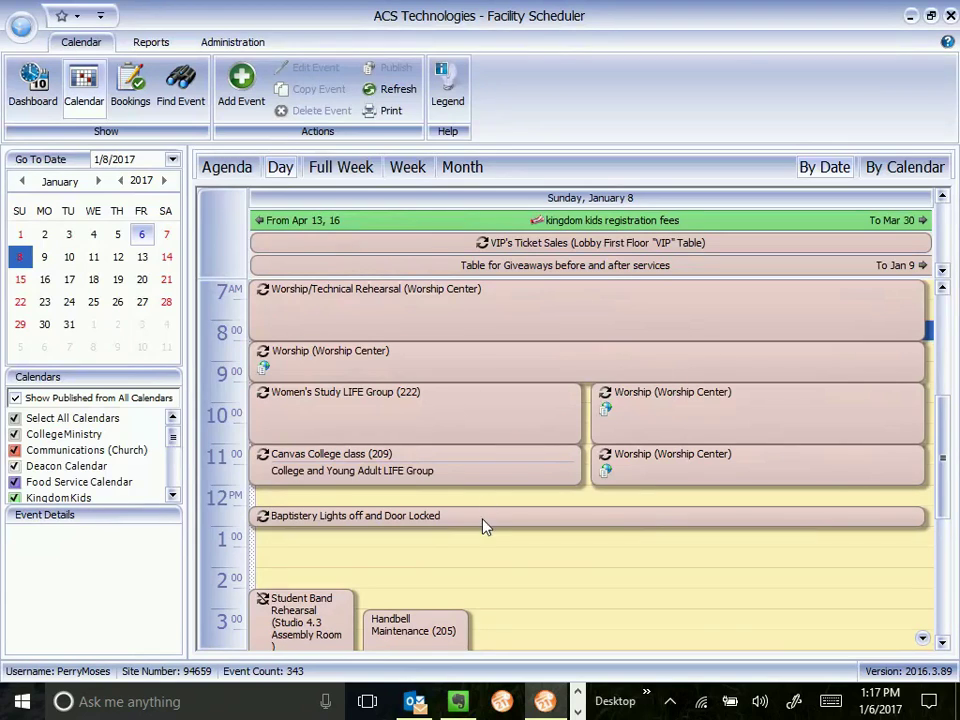
{"action": "left_click", "coordinate": [564, 547]}
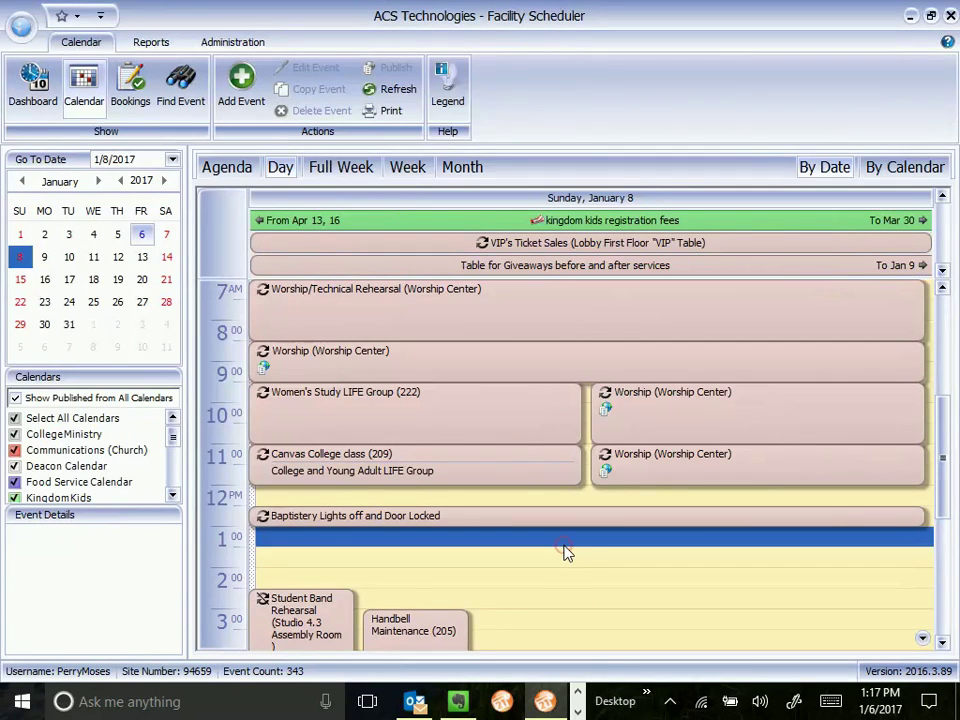
{"action": "left_click", "coordinate": [395, 92]}
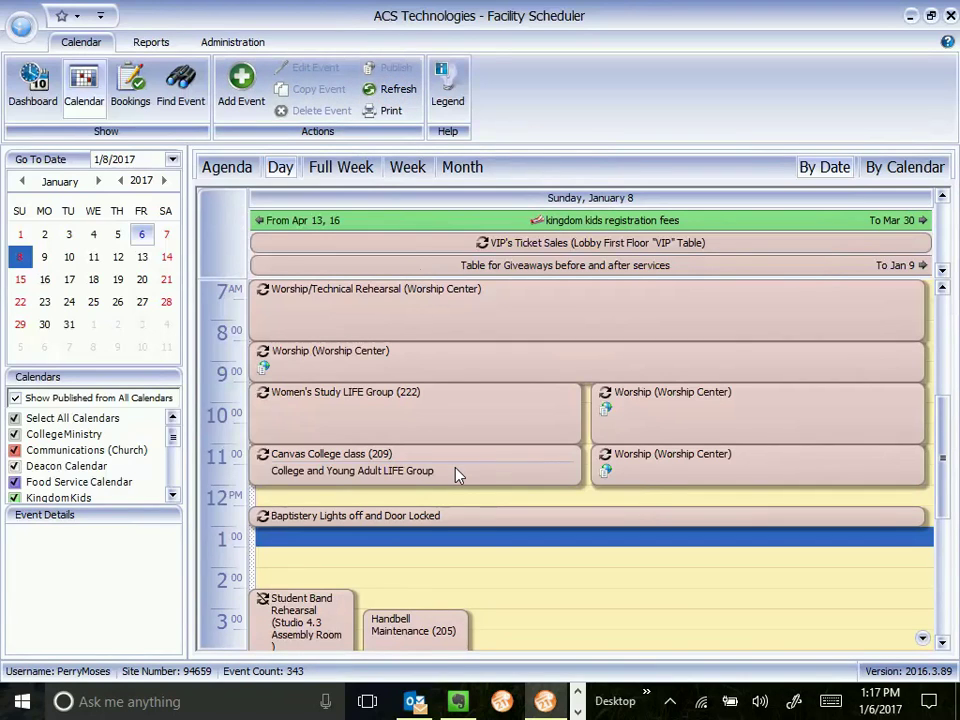
{"action": "left_click", "coordinate": [503, 560]}
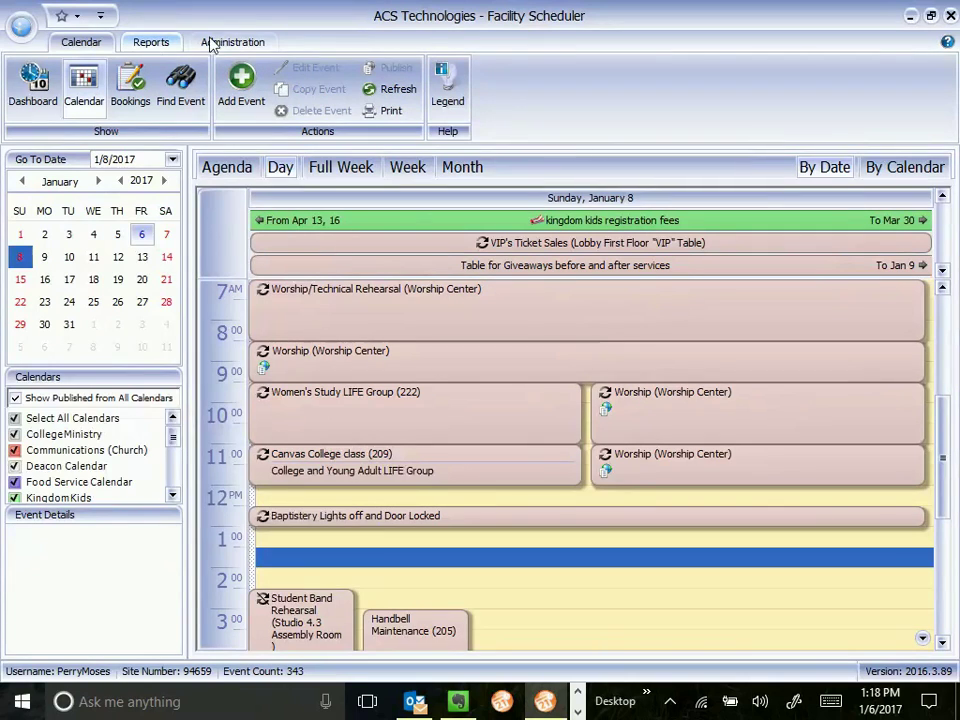
- View the available reports and open the settings of the saved Sunday report under List of Events - Summary
{"action": "left_click", "coordinate": [151, 42]}
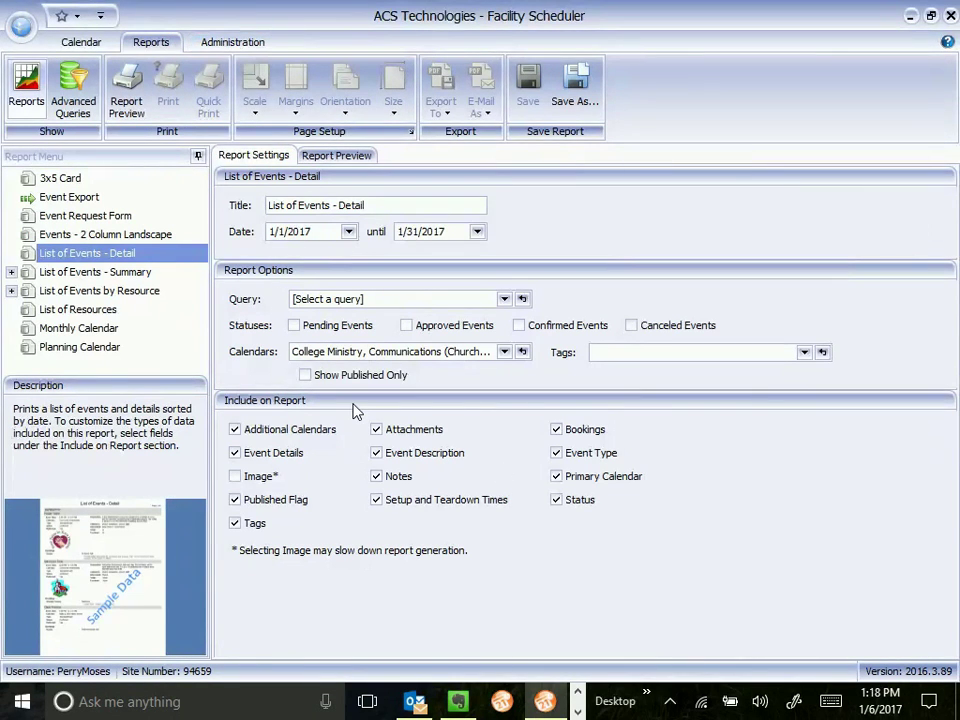
{"action": "left_click", "coordinate": [12, 273]}
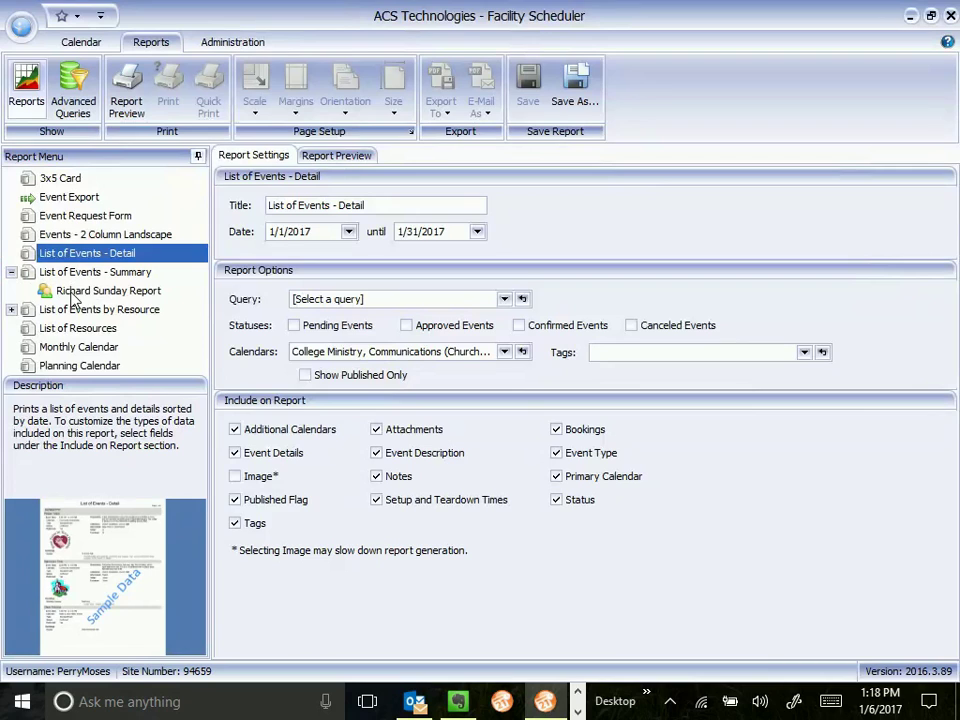
{"action": "left_click", "coordinate": [130, 292]}
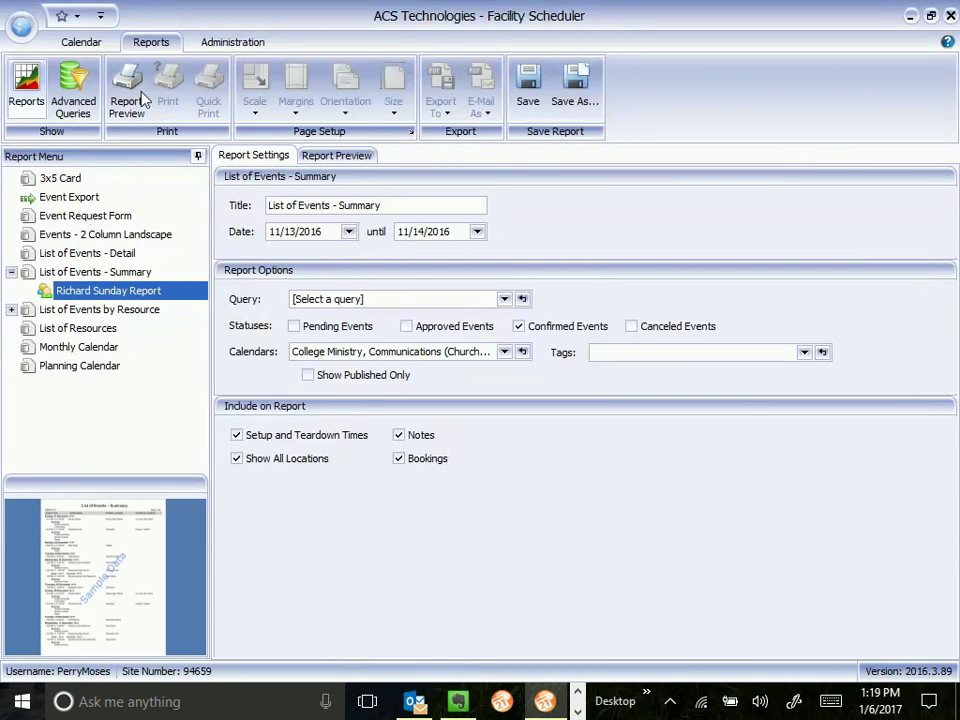
- Look over the administration management options and return to the calendar
{"action": "left_click", "coordinate": [230, 44]}
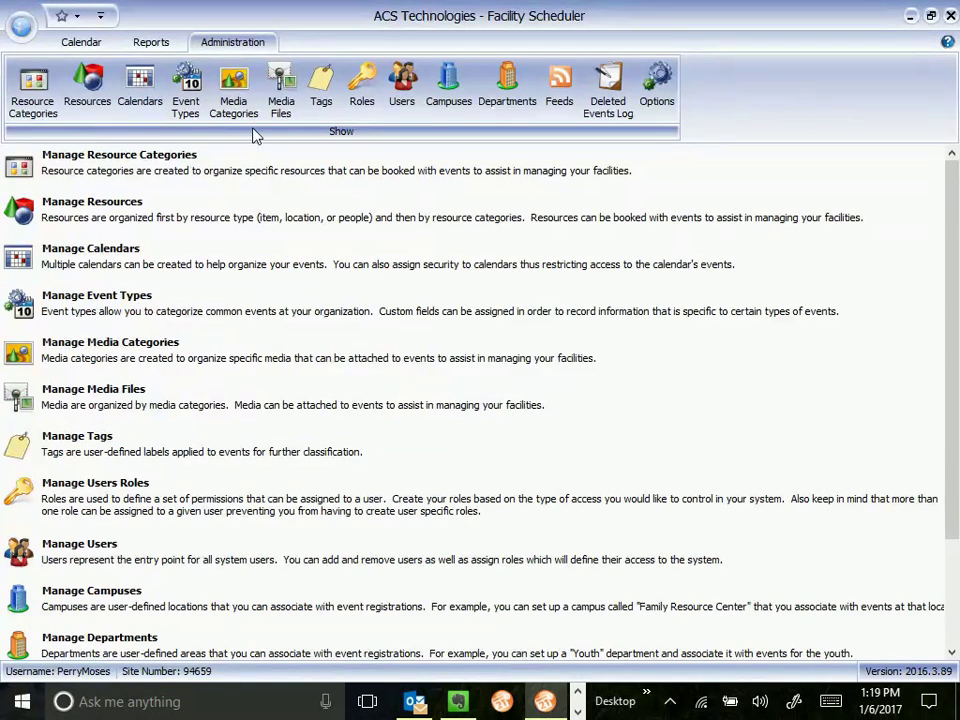
{"action": "left_click", "coordinate": [80, 43]}
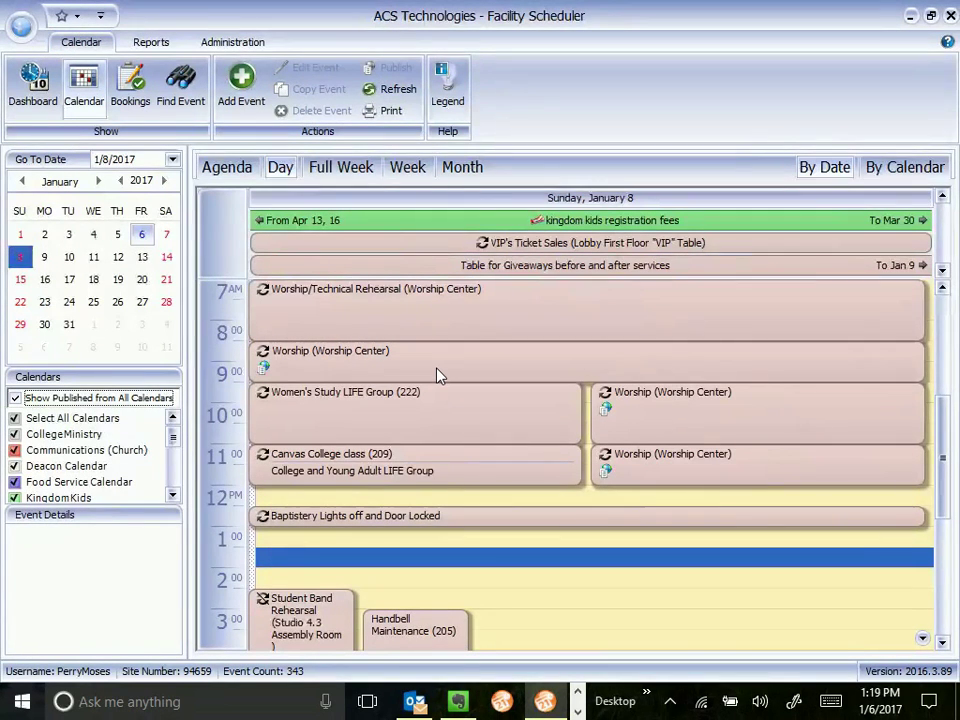
- Open only this occurrence of the Women's Study LIFE Group event on Sunday, January 8
{"action": "mouse_move", "coordinate": [437, 375]}
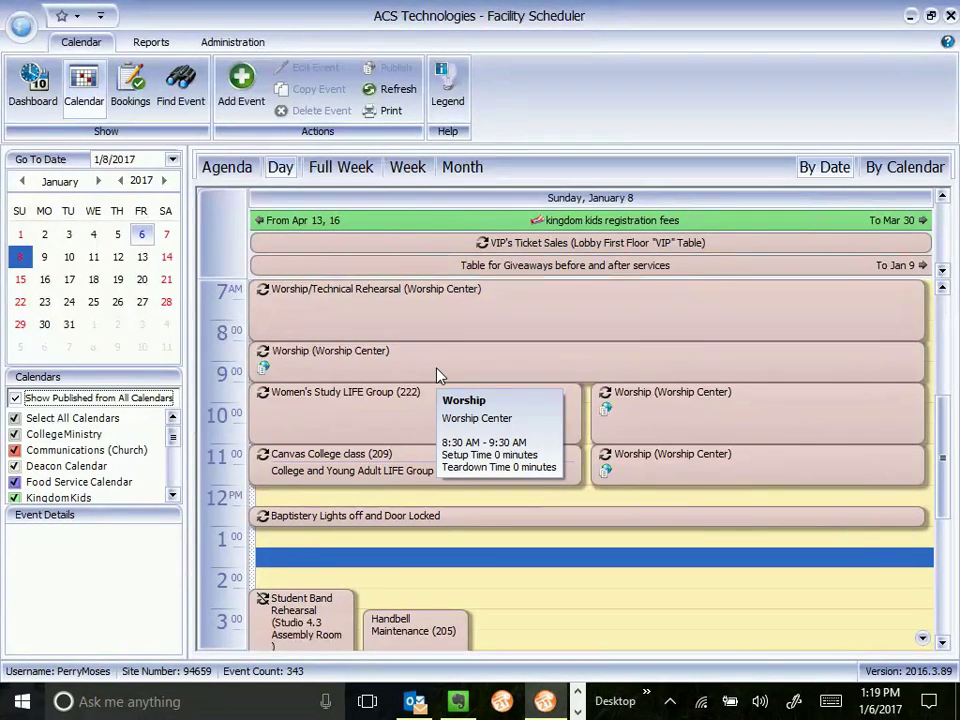
{"action": "mouse_move", "coordinate": [422, 407]}
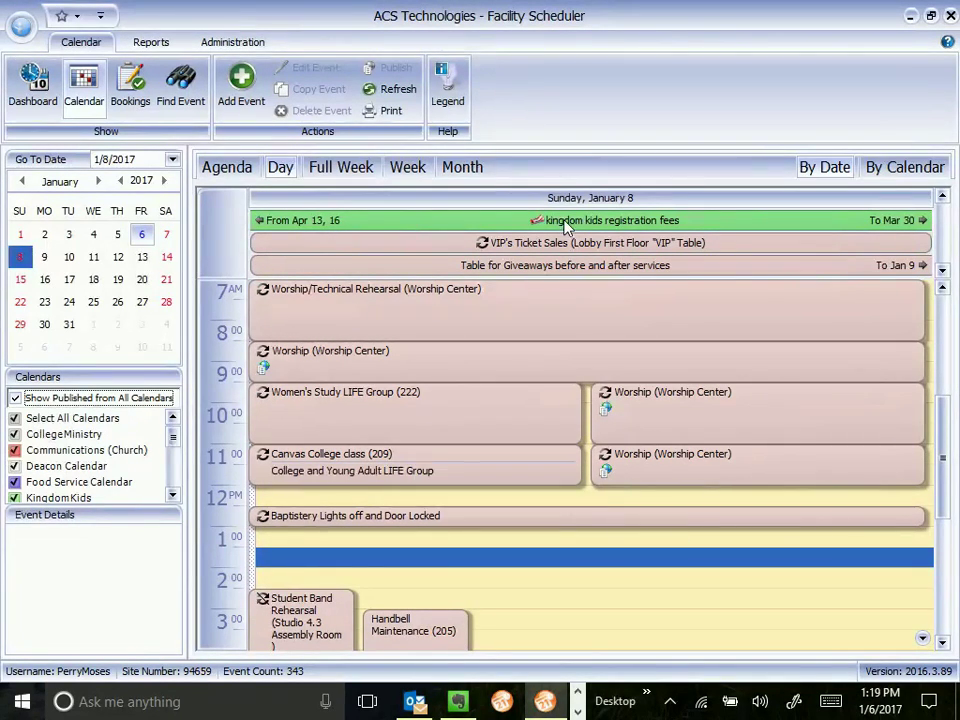
{"action": "double_click", "coordinate": [403, 412]}
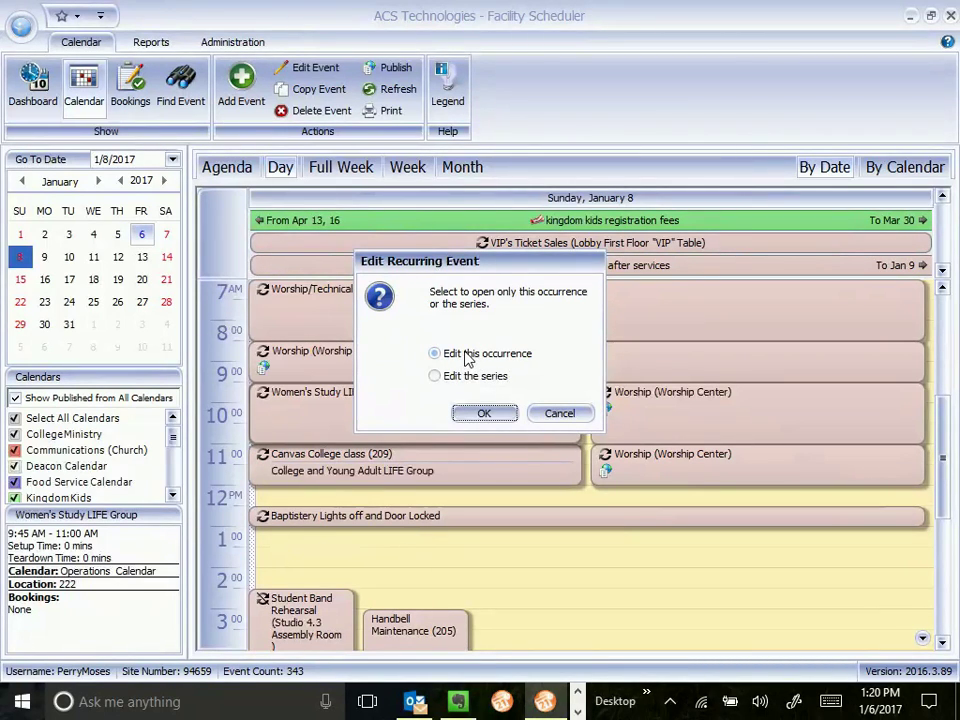
{"action": "left_click", "coordinate": [484, 413]}
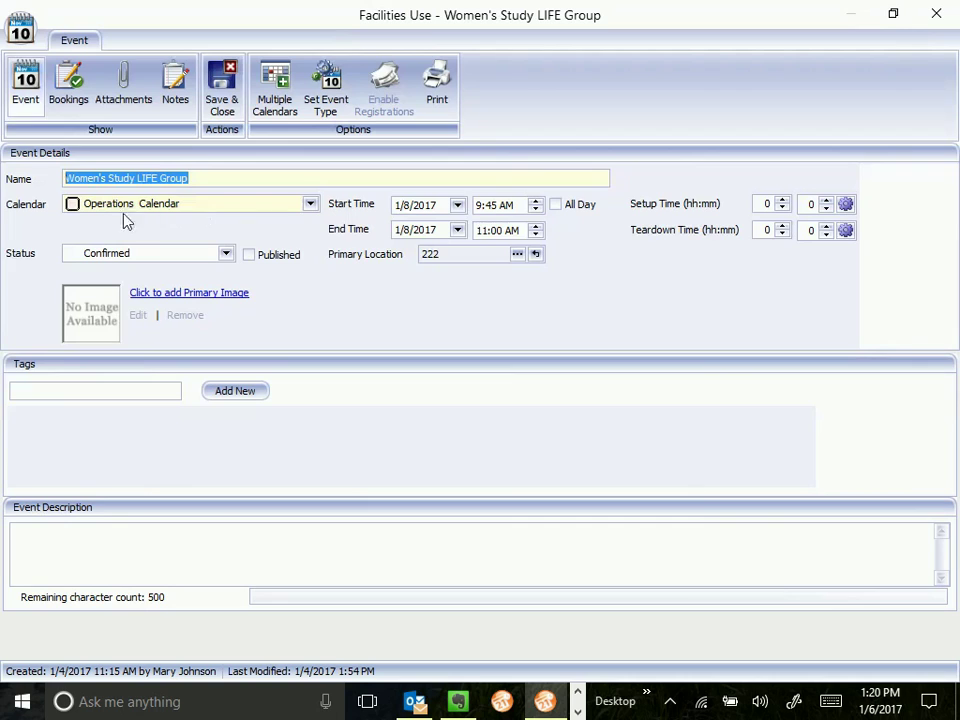
- Review the event's status choices without changing the status, and place the cursor in the event description
{"action": "left_click", "coordinate": [228, 255]}
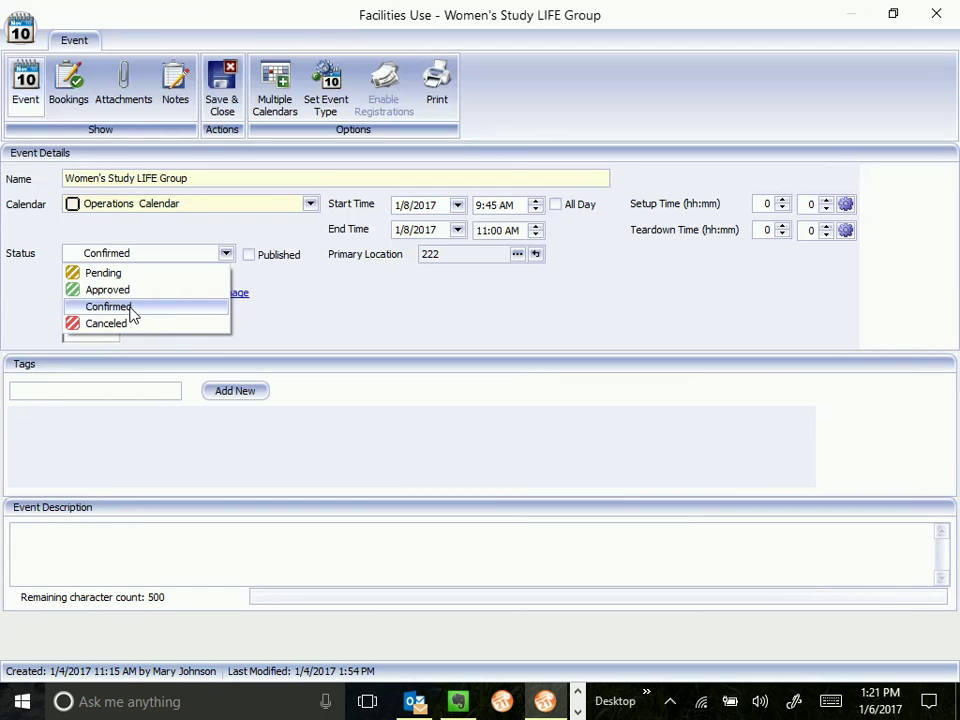
{"action": "left_click", "coordinate": [289, 303]}
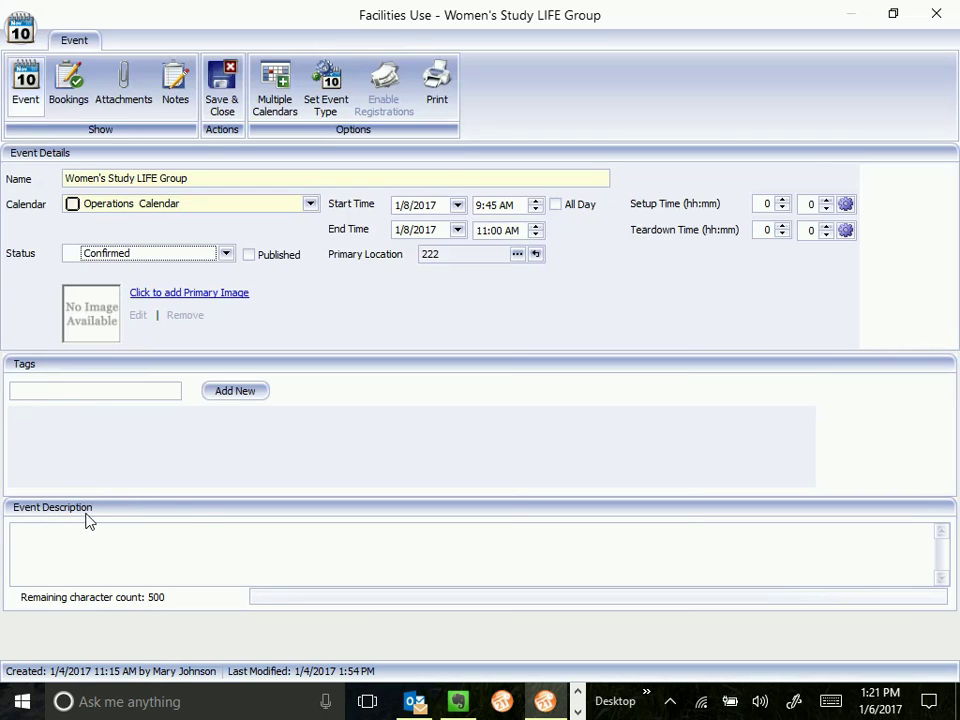
{"action": "left_click", "coordinate": [55, 541]}
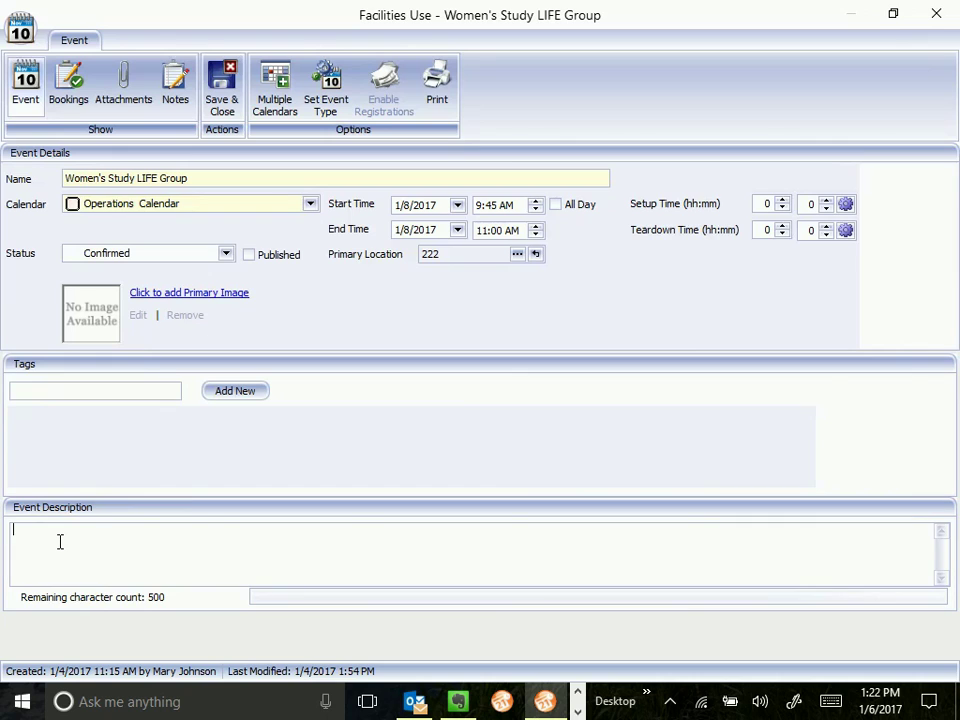
- Review the bookings, attachments and notes of the Women's Study LIFE Group event
{"action": "left_click", "coordinate": [64, 86]}
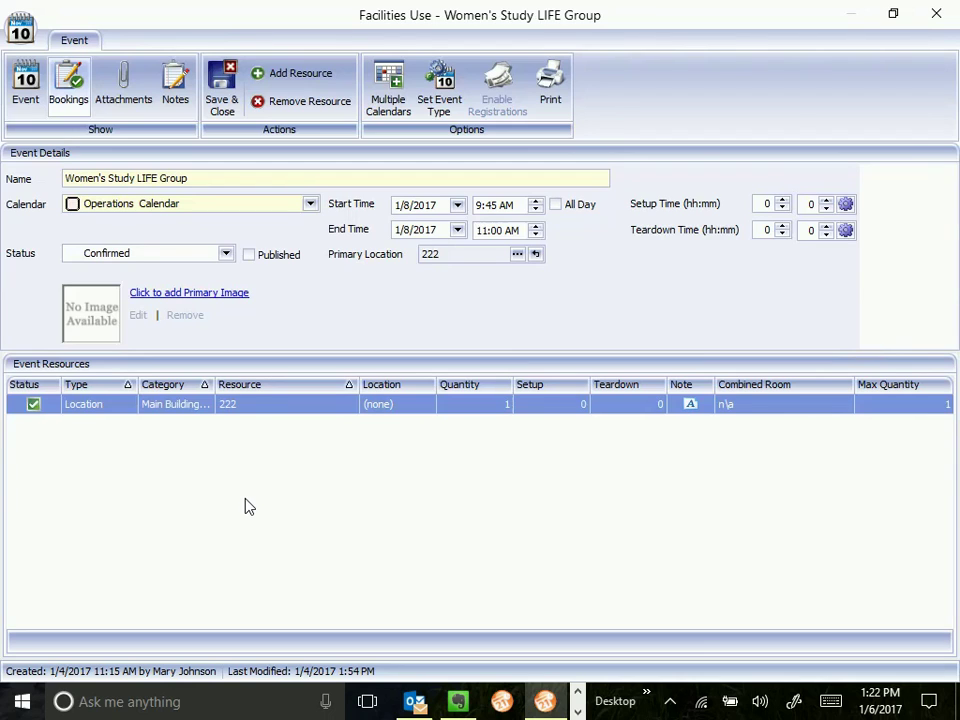
{"action": "left_click", "coordinate": [125, 84]}
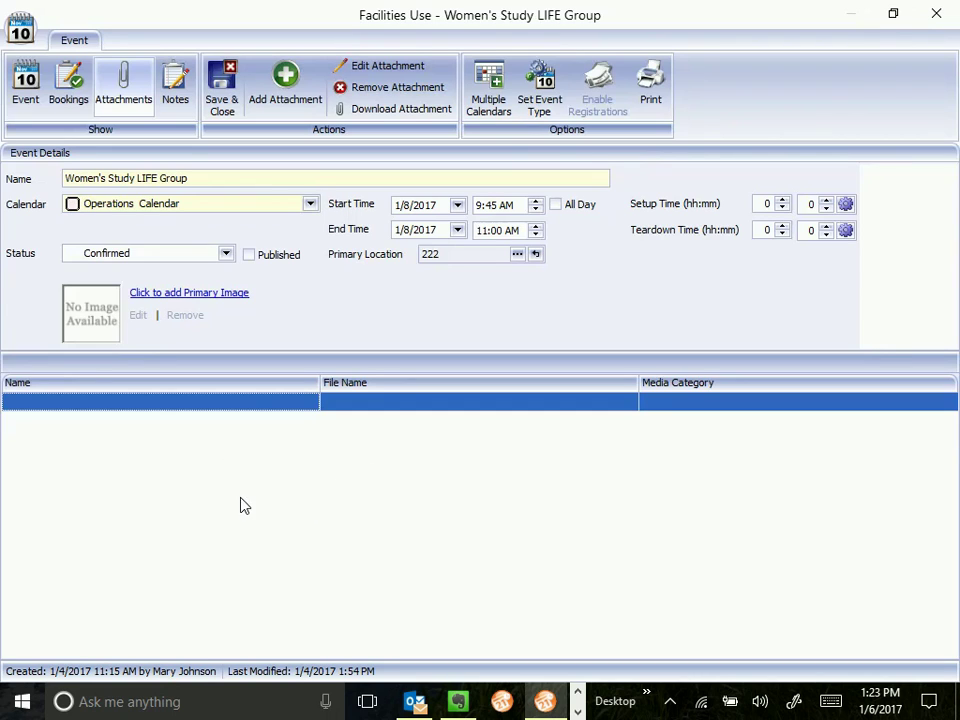
{"action": "left_click", "coordinate": [175, 88]}
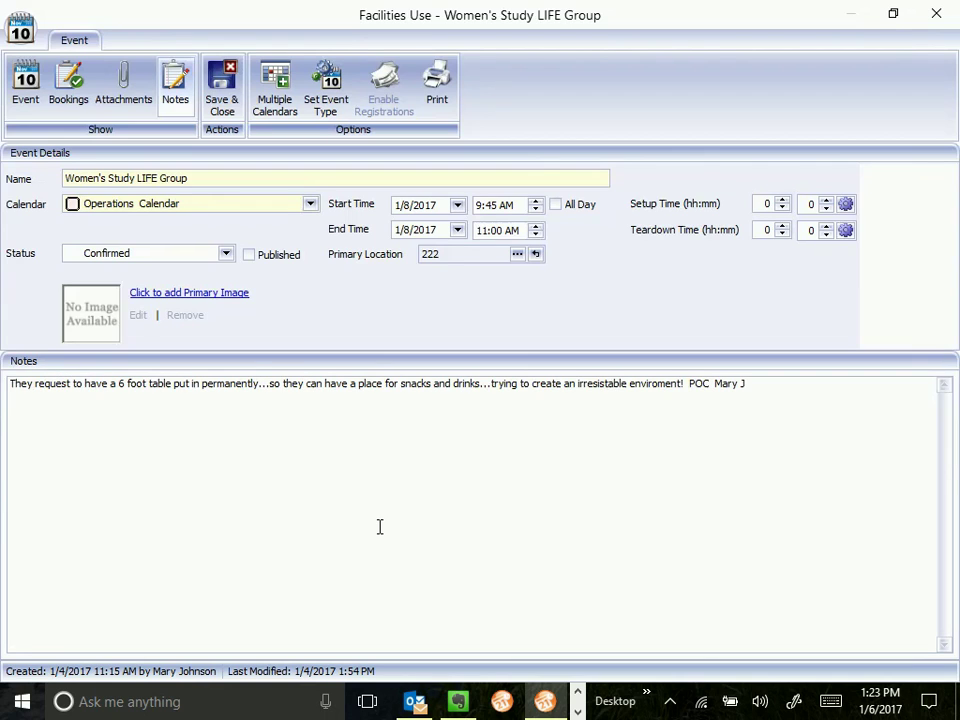
{"action": "left_click", "coordinate": [60, 446]}
- Try selecting Communications (Church) as an additional calendar for the event, clear it again and cancel the selection
{"action": "left_click", "coordinate": [277, 103]}
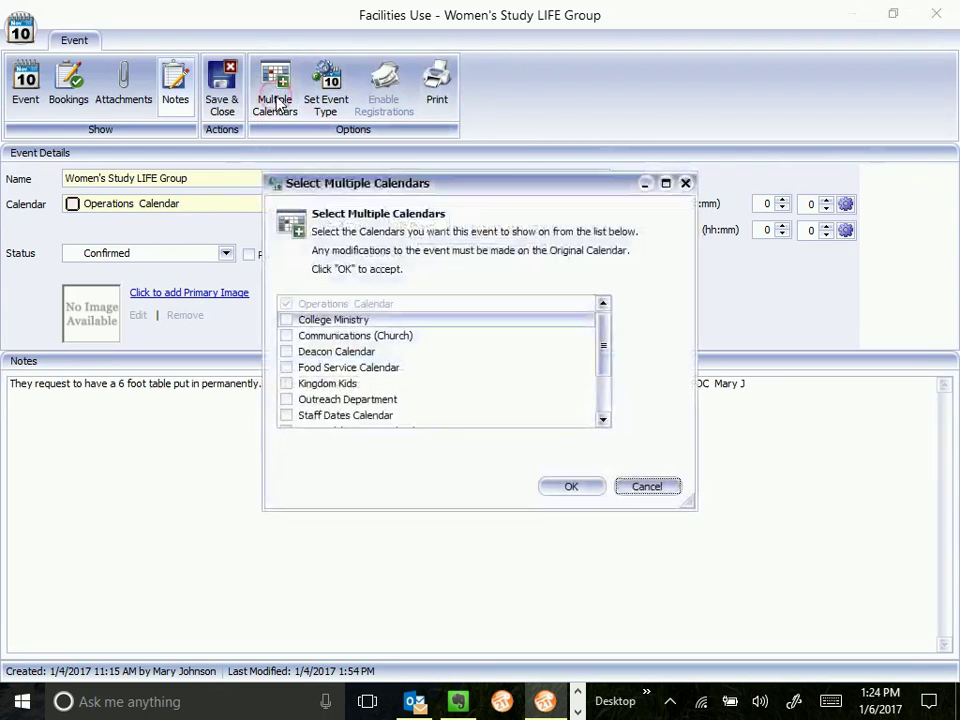
{"action": "left_click", "coordinate": [287, 337]}
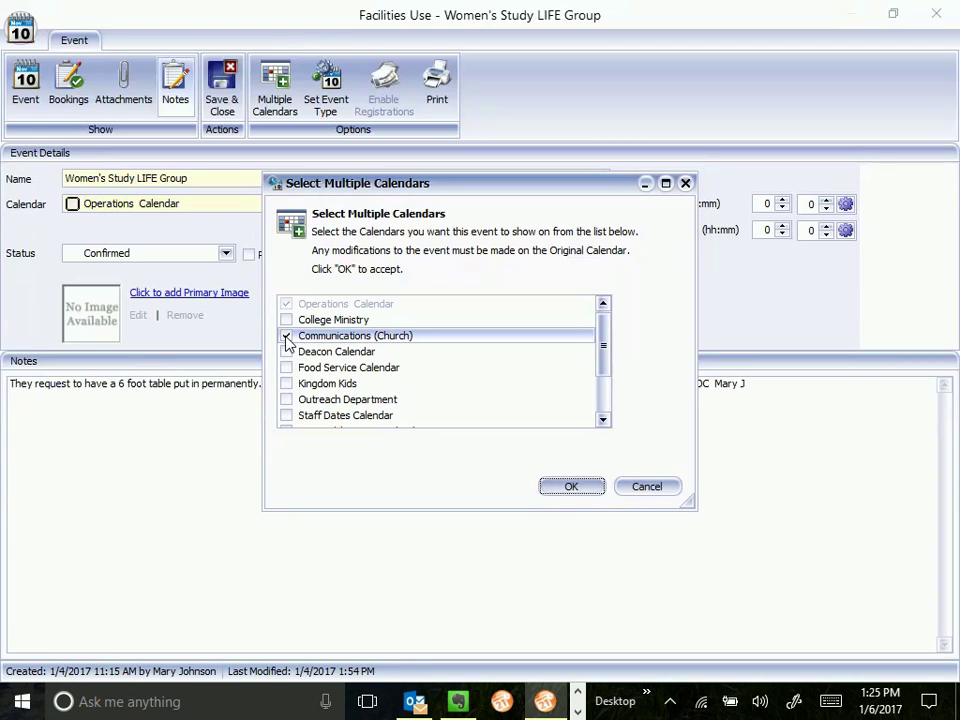
{"action": "left_click", "coordinate": [287, 337]}
{"action": "left_click", "coordinate": [653, 487]}
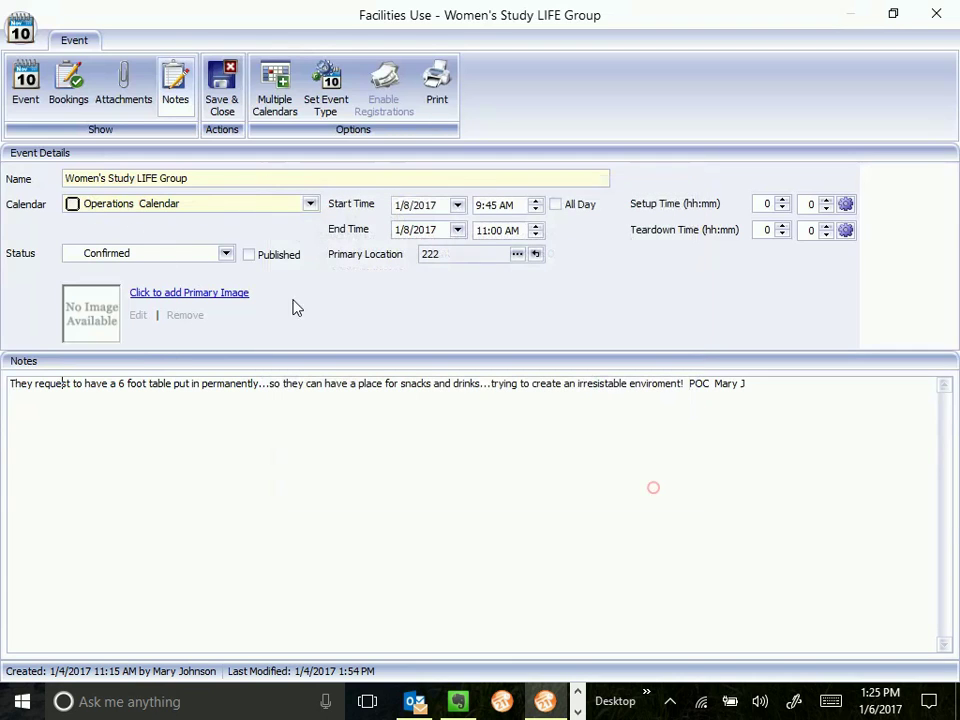
- Browse the calendar choices and set the event's primary calendar to College Ministry
{"action": "left_click", "coordinate": [310, 204]}
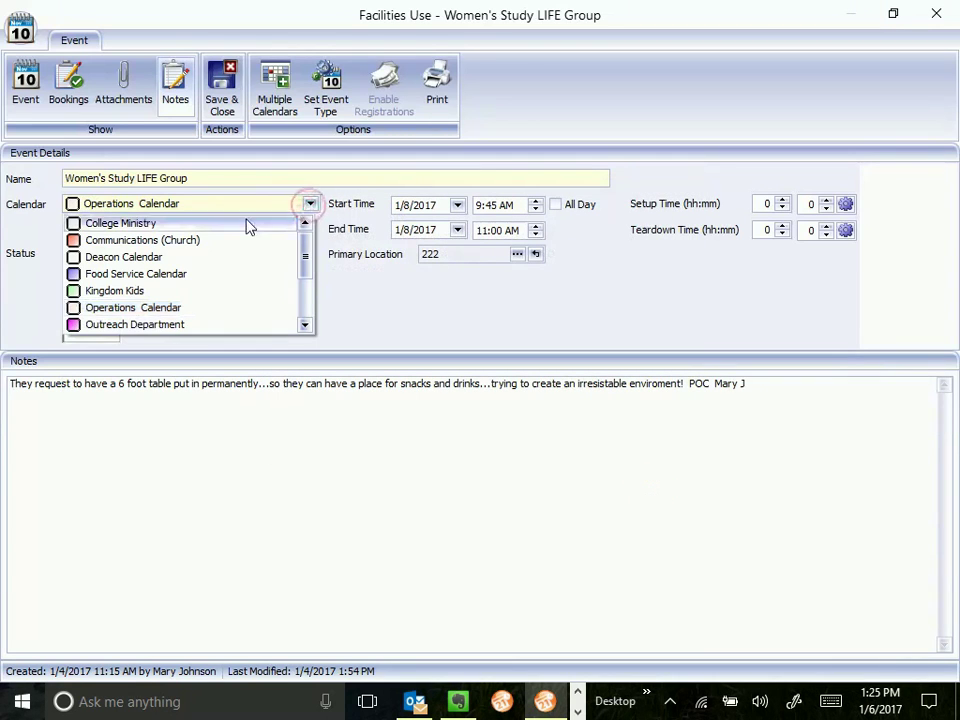
{"action": "scroll", "coordinate": [222, 258], "scroll_direction": "down", "scroll_amount": 1}
{"action": "scroll", "coordinate": [222, 260], "scroll_direction": "down", "scroll_amount": 1}
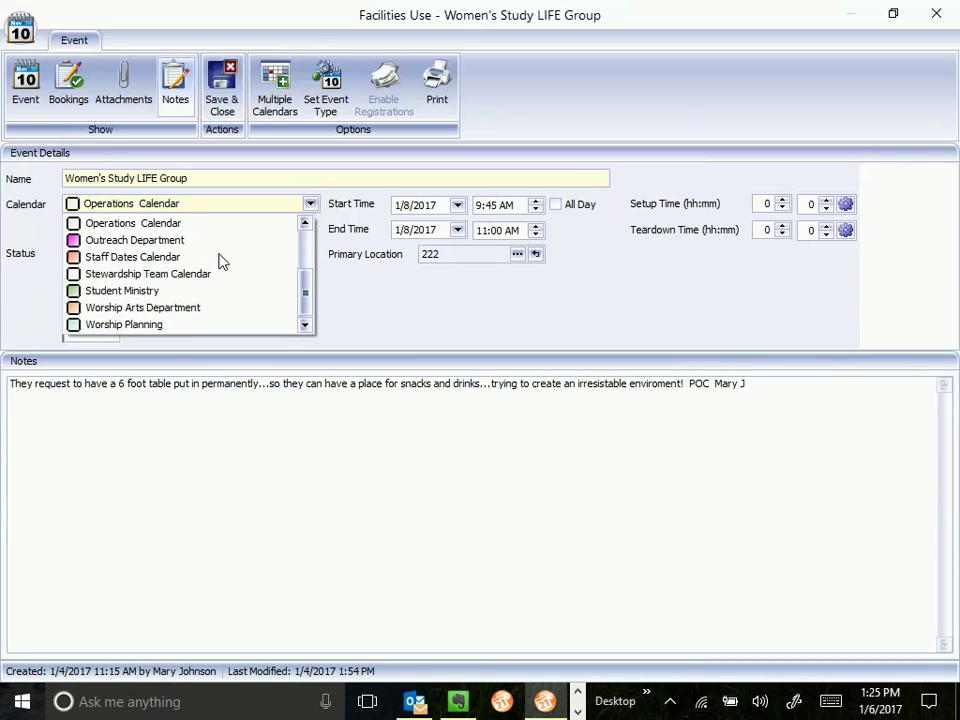
{"action": "scroll", "coordinate": [222, 260], "scroll_direction": "up", "scroll_amount": 2}
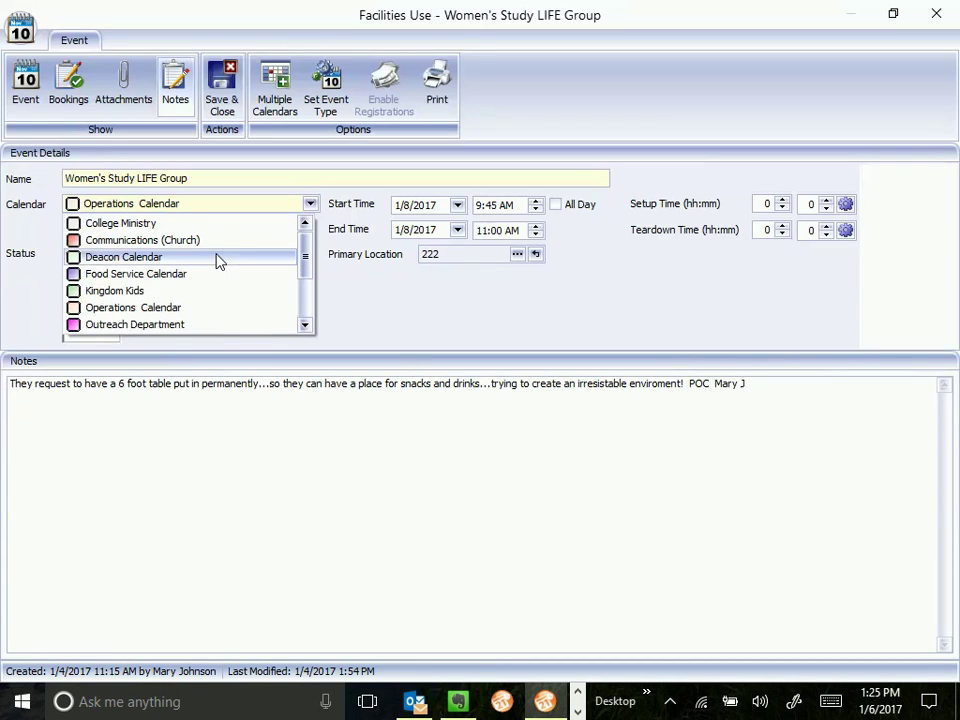
{"action": "left_click", "coordinate": [128, 223]}
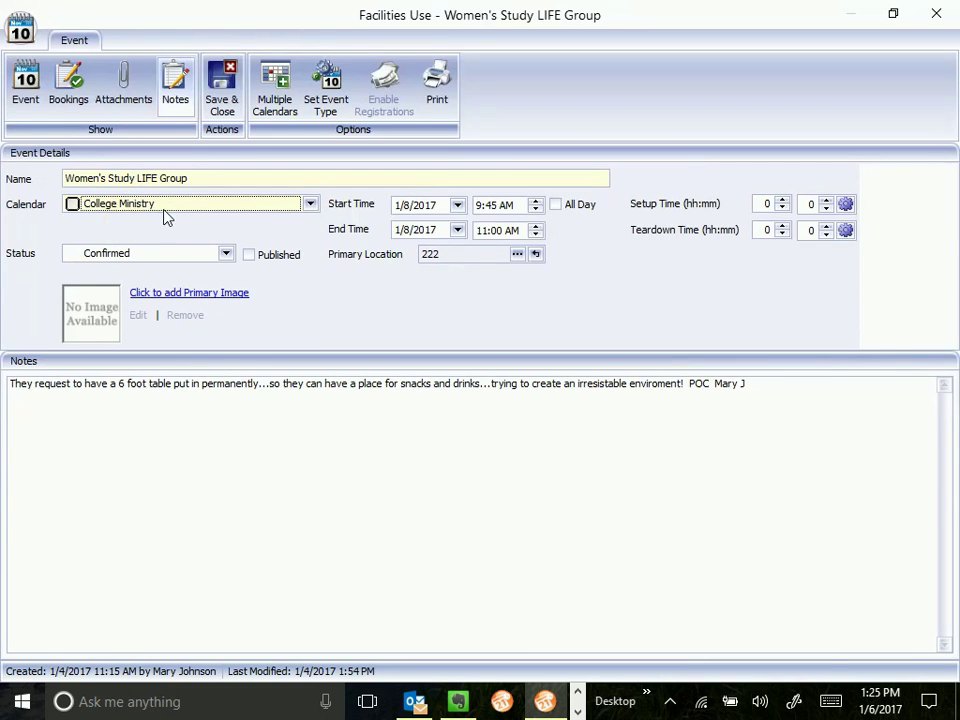
- Try the additional calendar selection with the Operations Calendar, accept it, and close the event without saving the changes
{"action": "left_click", "coordinate": [274, 90]}
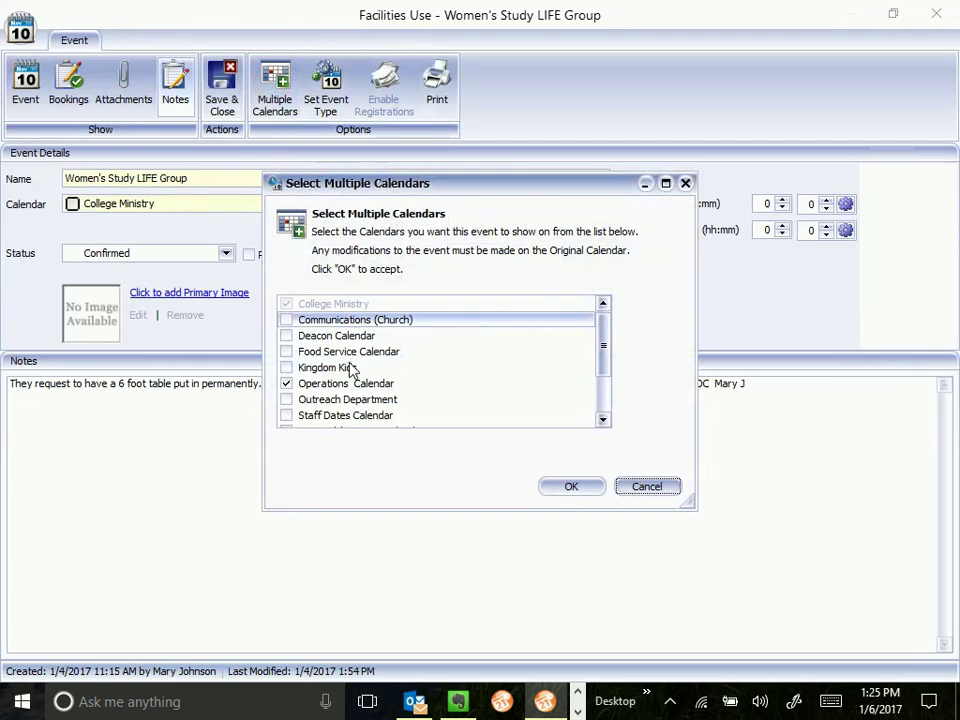
{"action": "left_click", "coordinate": [290, 386]}
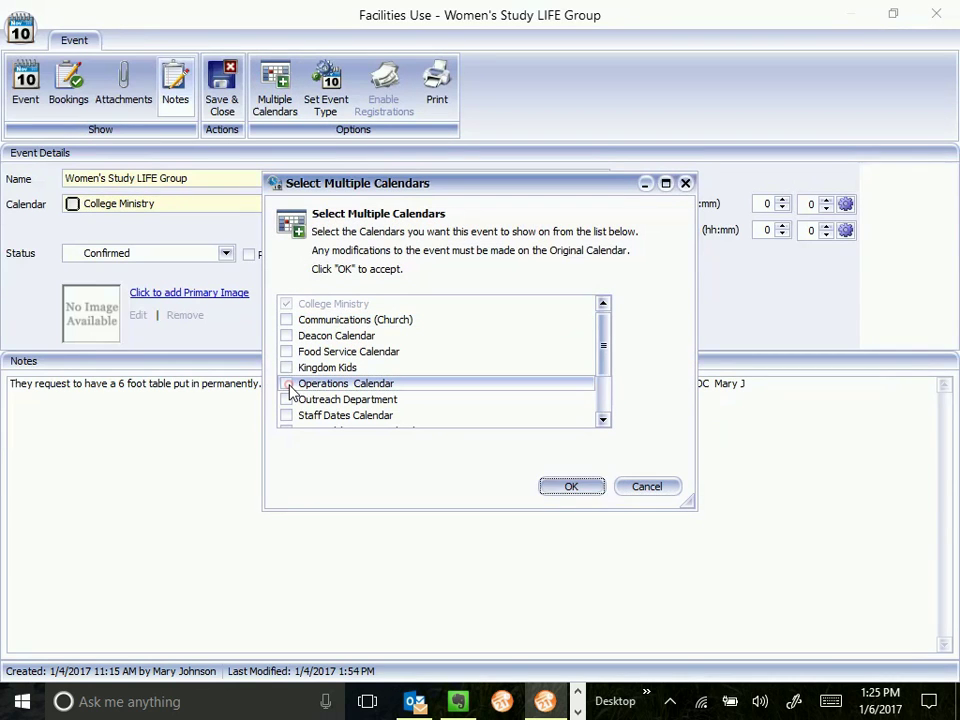
{"action": "left_click", "coordinate": [571, 487]}
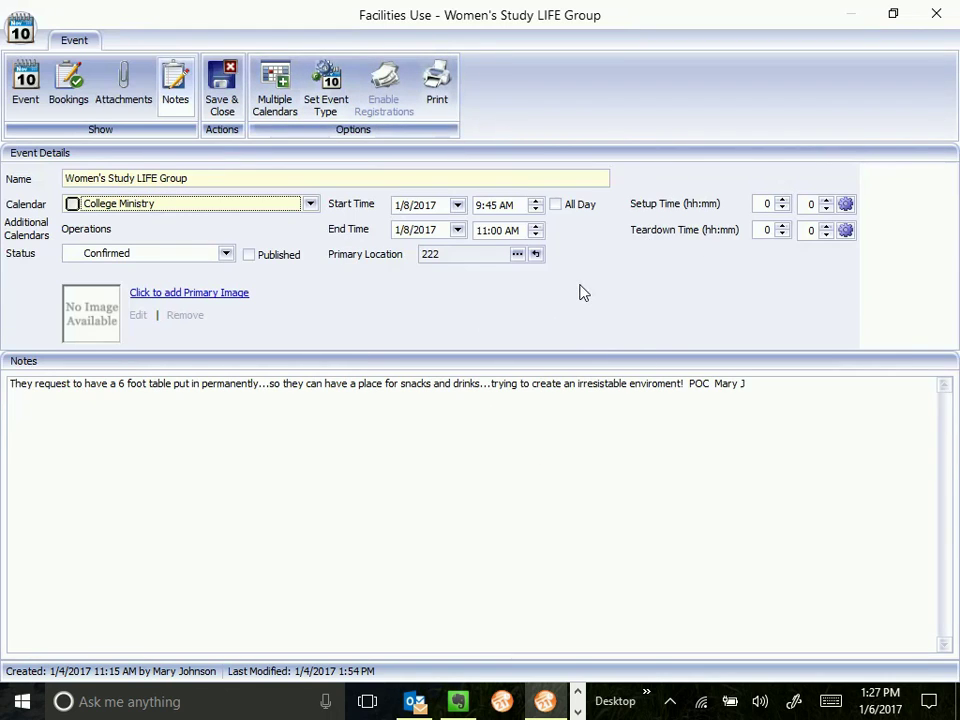
{"action": "left_click", "coordinate": [936, 18]}
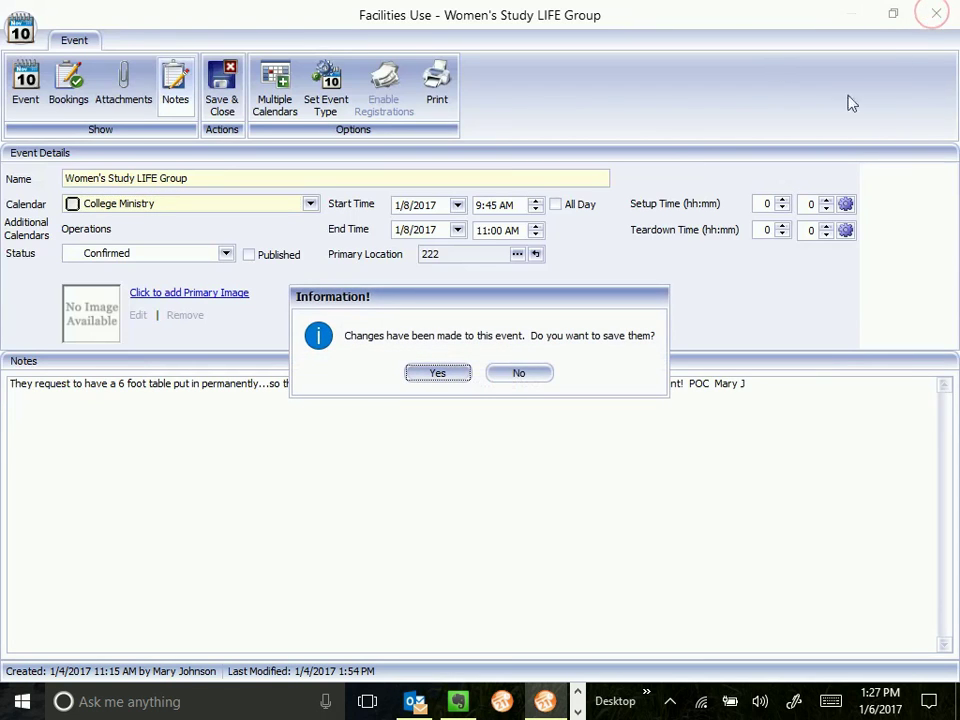
{"action": "left_click", "coordinate": [527, 374]}
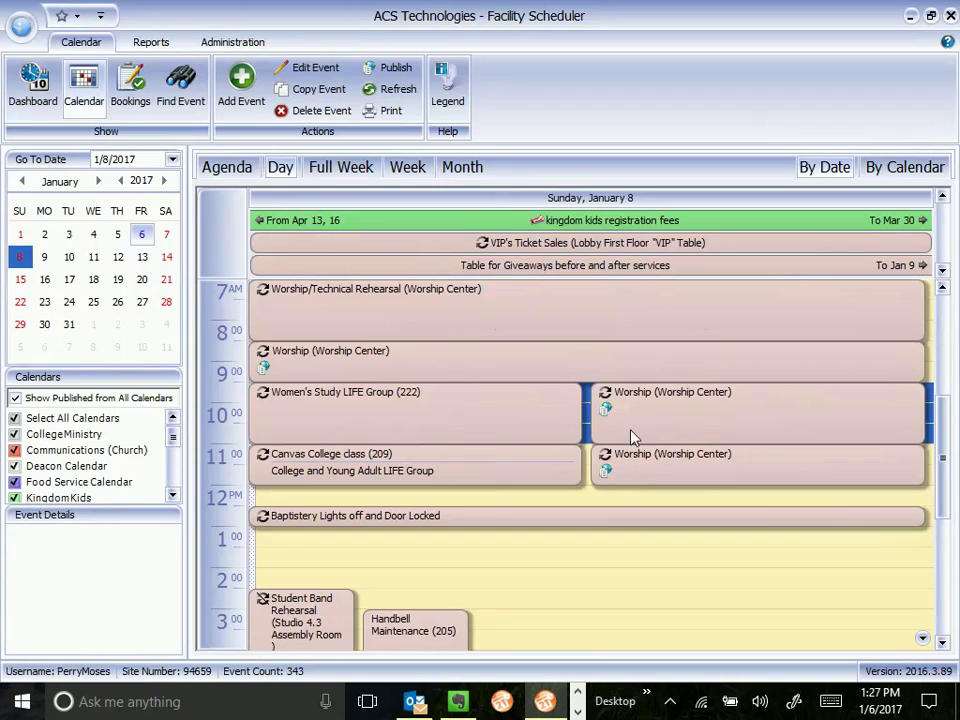
- Check the details of the Worship, Women's Study LIFE Group and Canvas College class events in the January 8 day view
{"action": "mouse_move", "coordinate": [645, 411]}
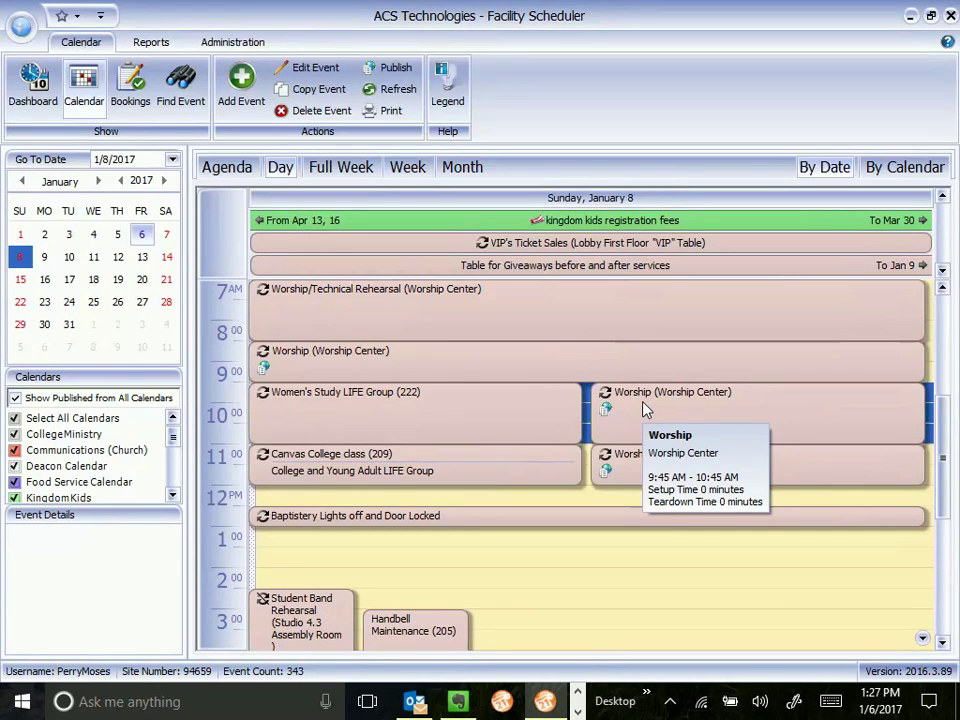
{"action": "left_click", "coordinate": [472, 428]}
{"action": "left_click", "coordinate": [461, 462]}
{"action": "mouse_move", "coordinate": [524, 414]}
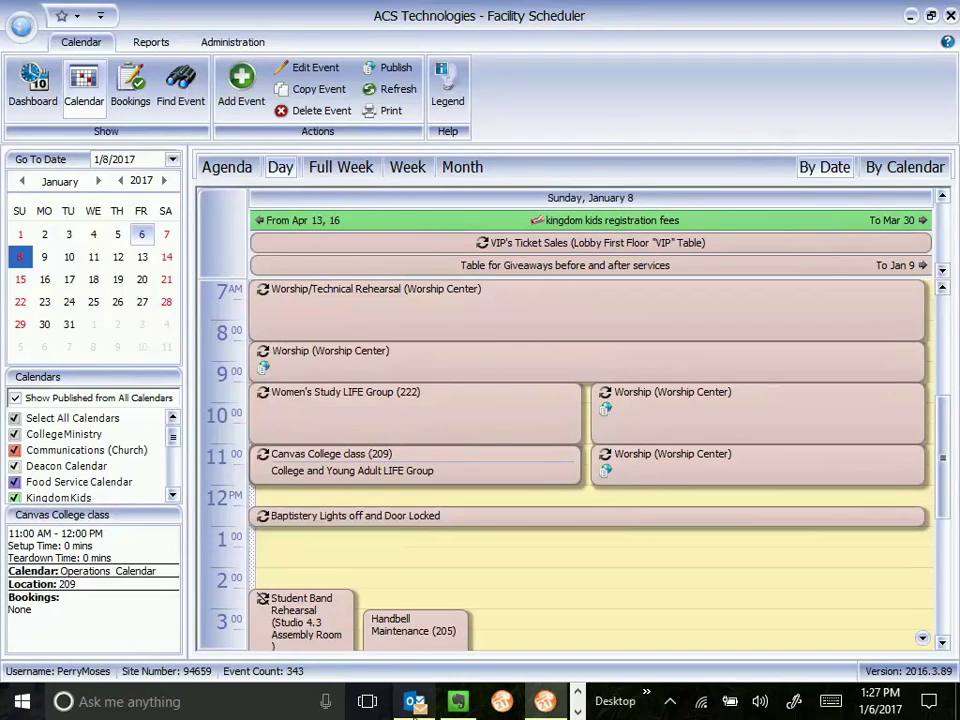
{"action": "mouse_move", "coordinate": [548, 705]}
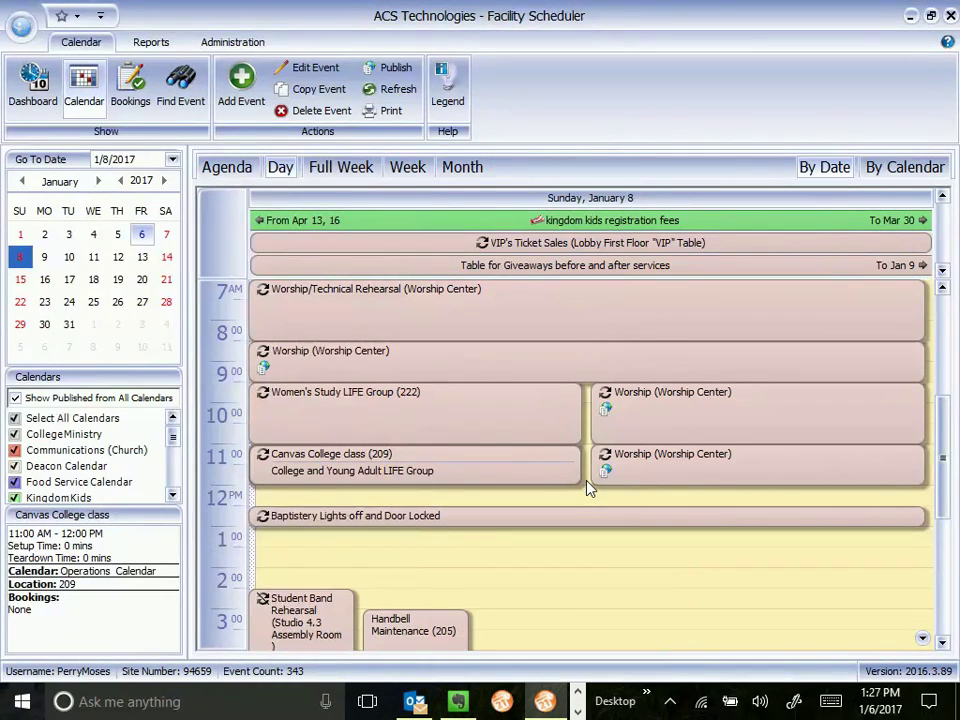
{"action": "mouse_move", "coordinate": [623, 379]}
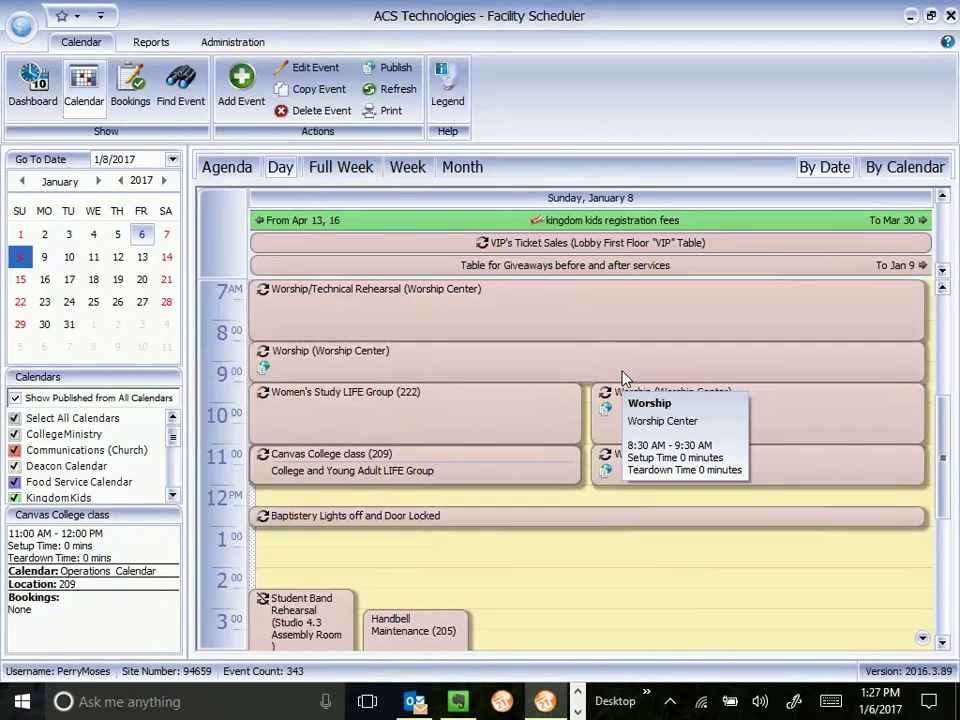
{"action": "mouse_move", "coordinate": [589, 318]}
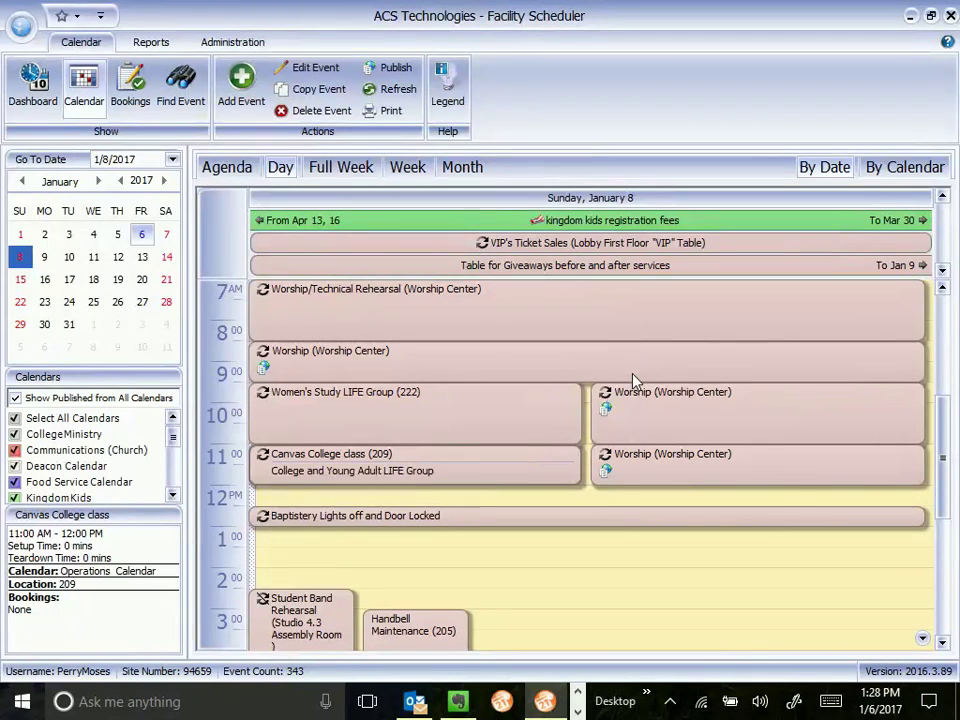
- Deselect the Canvas College class event and refresh the calendar for Sunday, January 8
{"action": "left_click", "coordinate": [571, 557]}
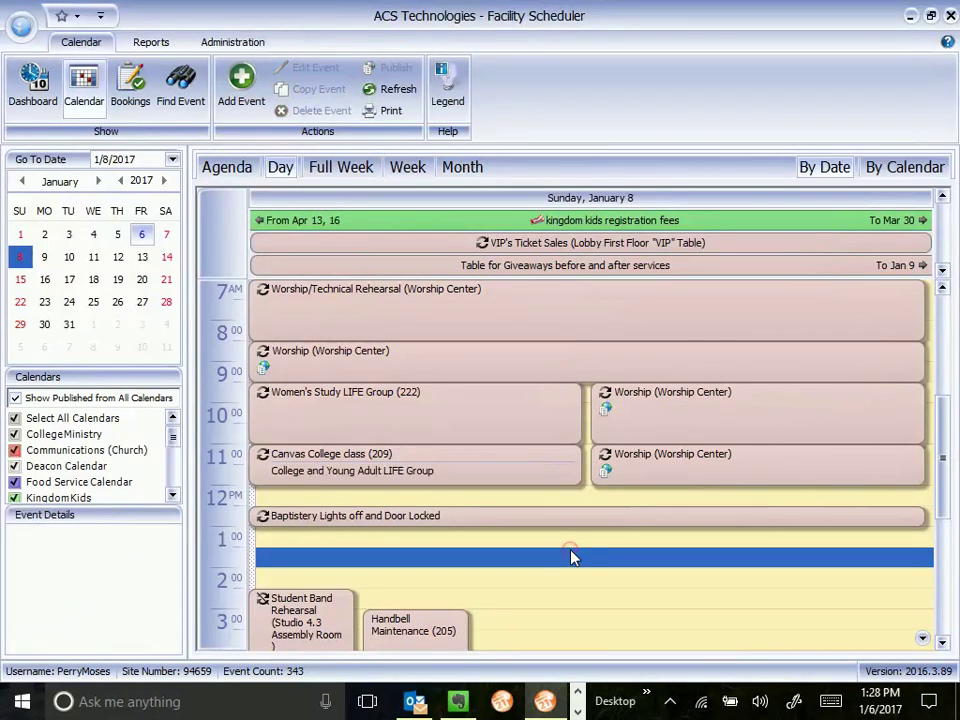
{"action": "left_click", "coordinate": [403, 95]}
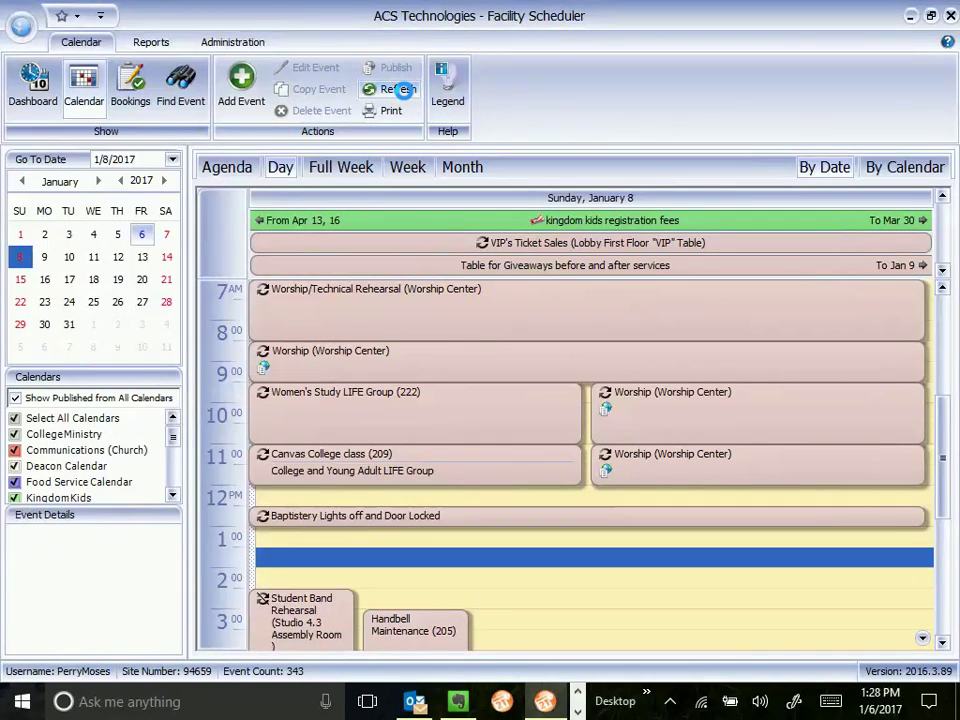
{"action": "mouse_move", "coordinate": [400, 245]}
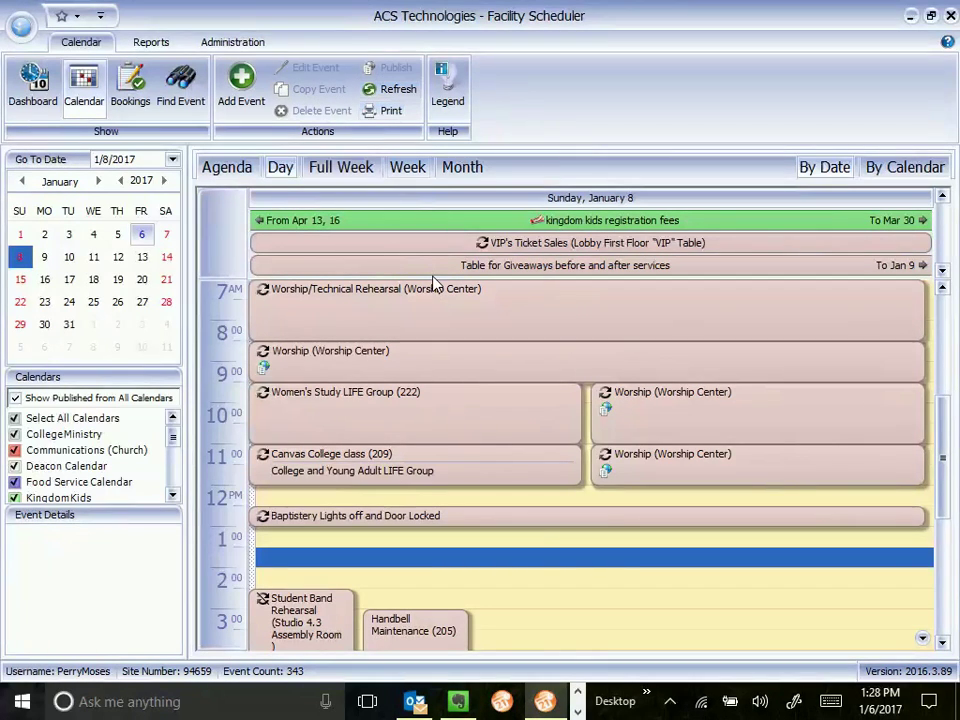
{"action": "mouse_move", "coordinate": [445, 369]}
{"action": "mouse_move", "coordinate": [547, 339]}
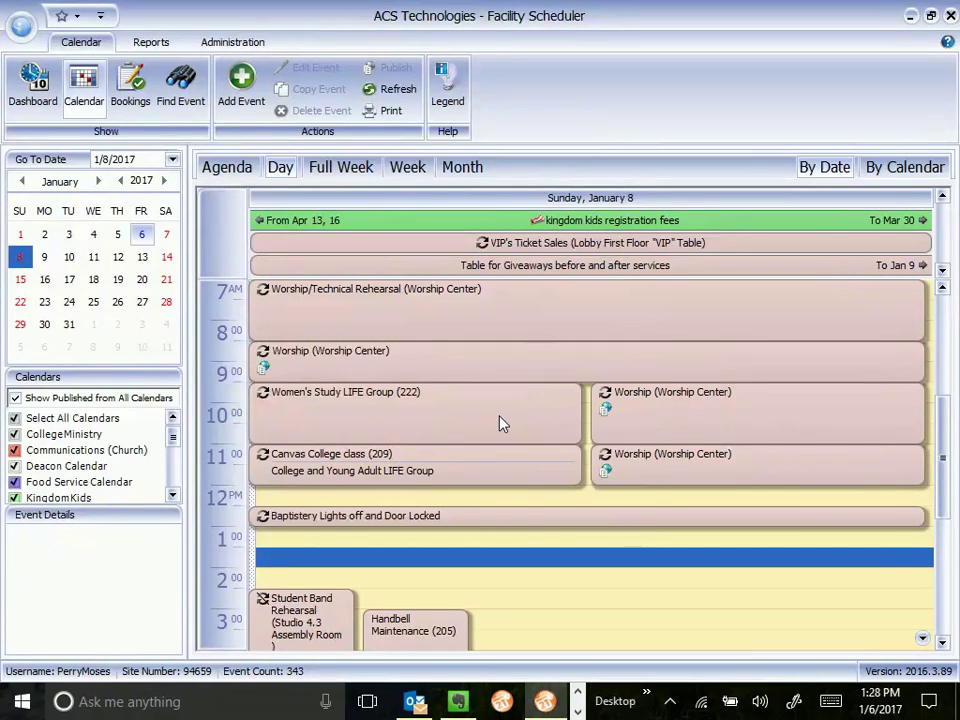
{"action": "mouse_move", "coordinate": [497, 426]}
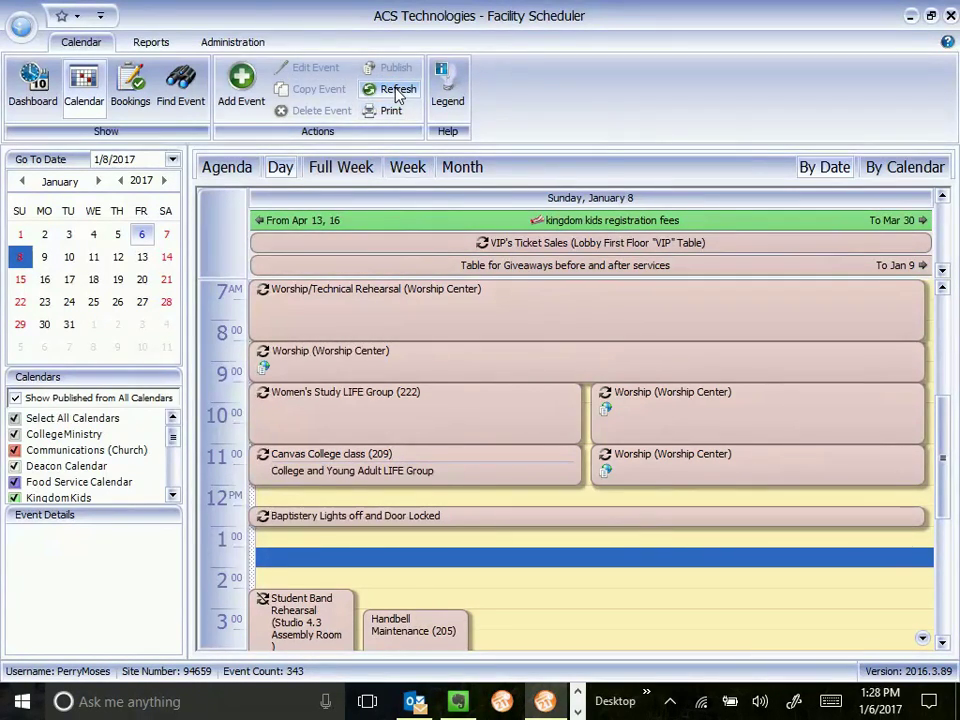